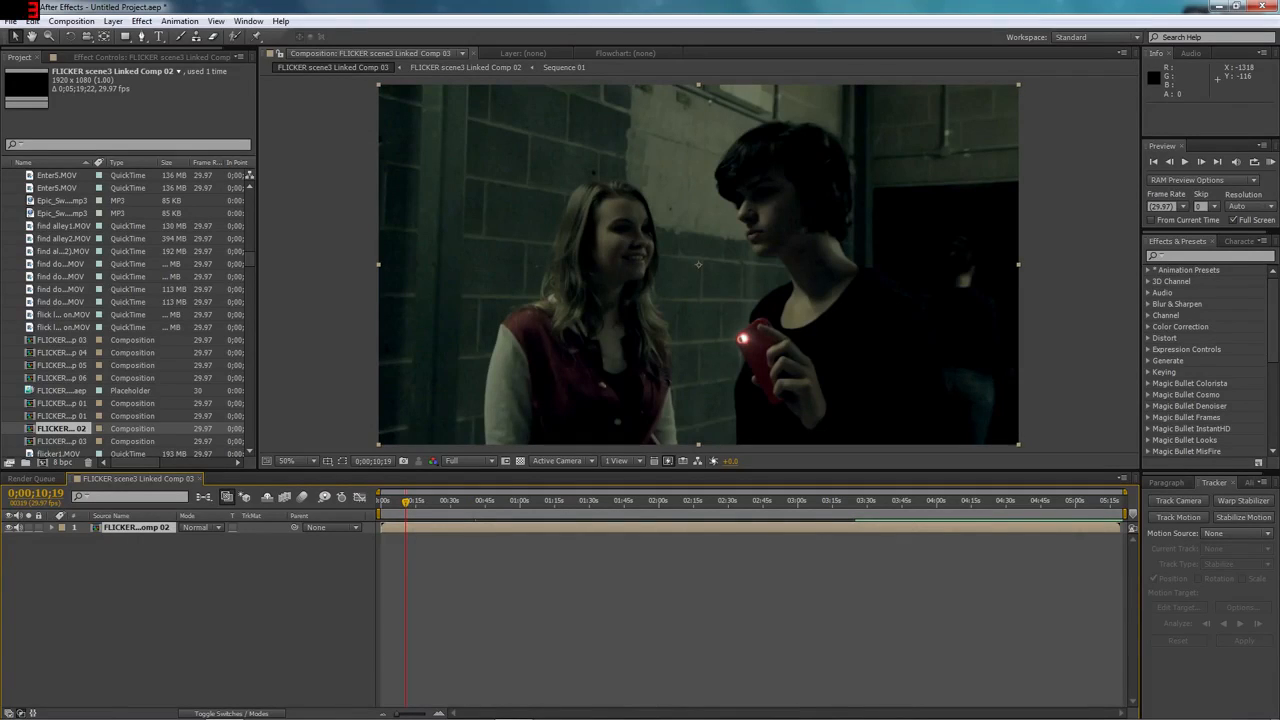
# Move the current time to 0;00;21;00 and add a black solid with the default settings above the footage layer
pyautogui.click(431, 510)
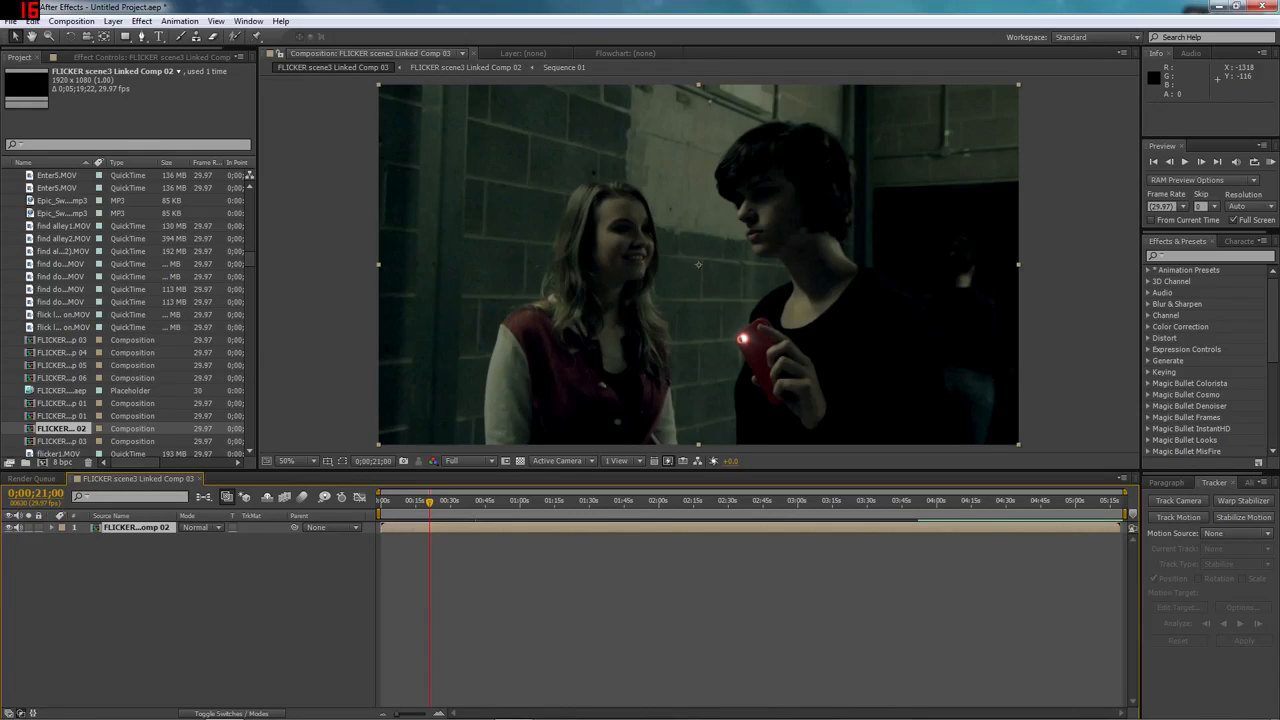
pyautogui.rightClick(138, 620)
pyautogui.moveTo(200, 474)
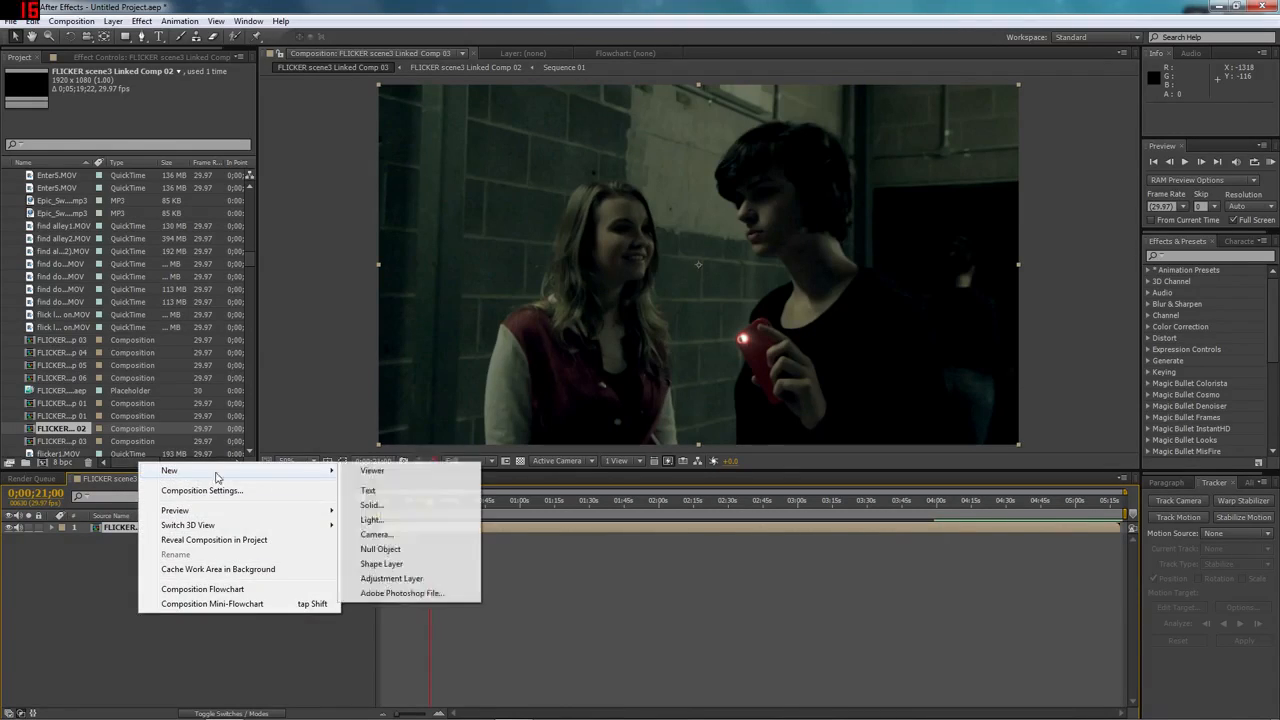
pyautogui.click(399, 506)
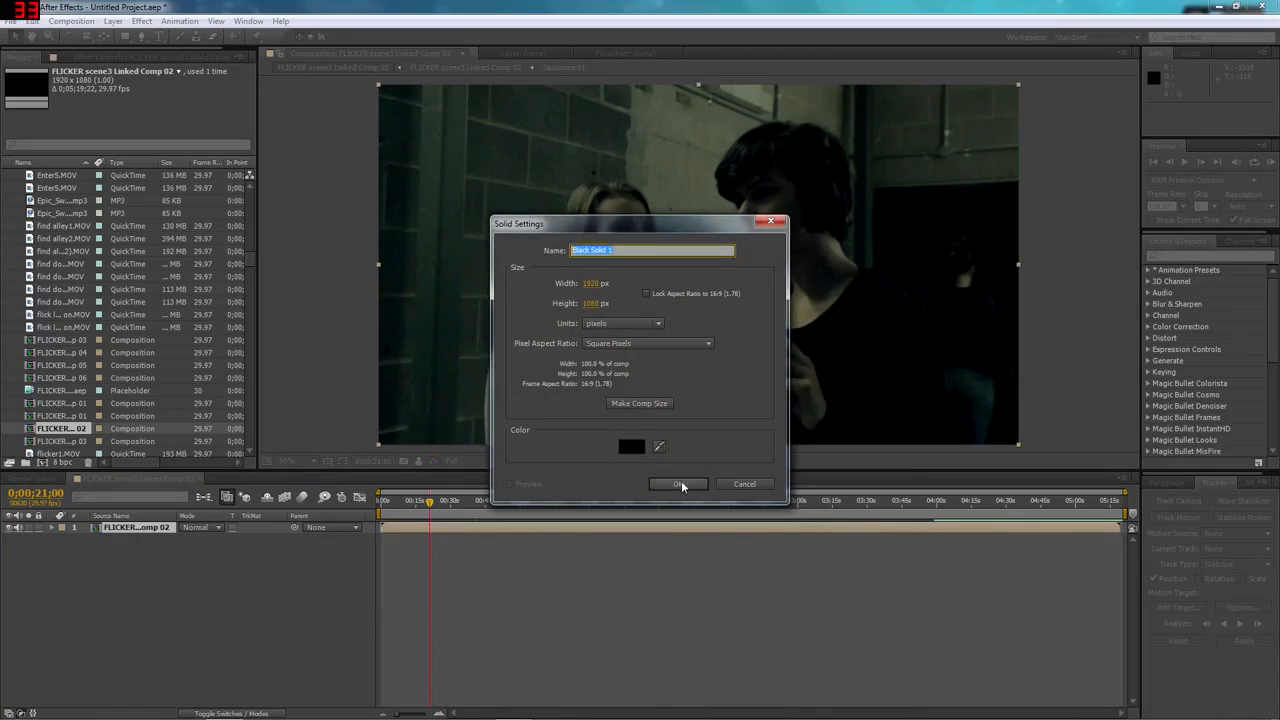
pyautogui.click(688, 484)
# Apply the Video Copilot Optical Flares effect to the black solid and set its Render Mode to On Transparent
pyautogui.scroll(-5, 1210, 380)
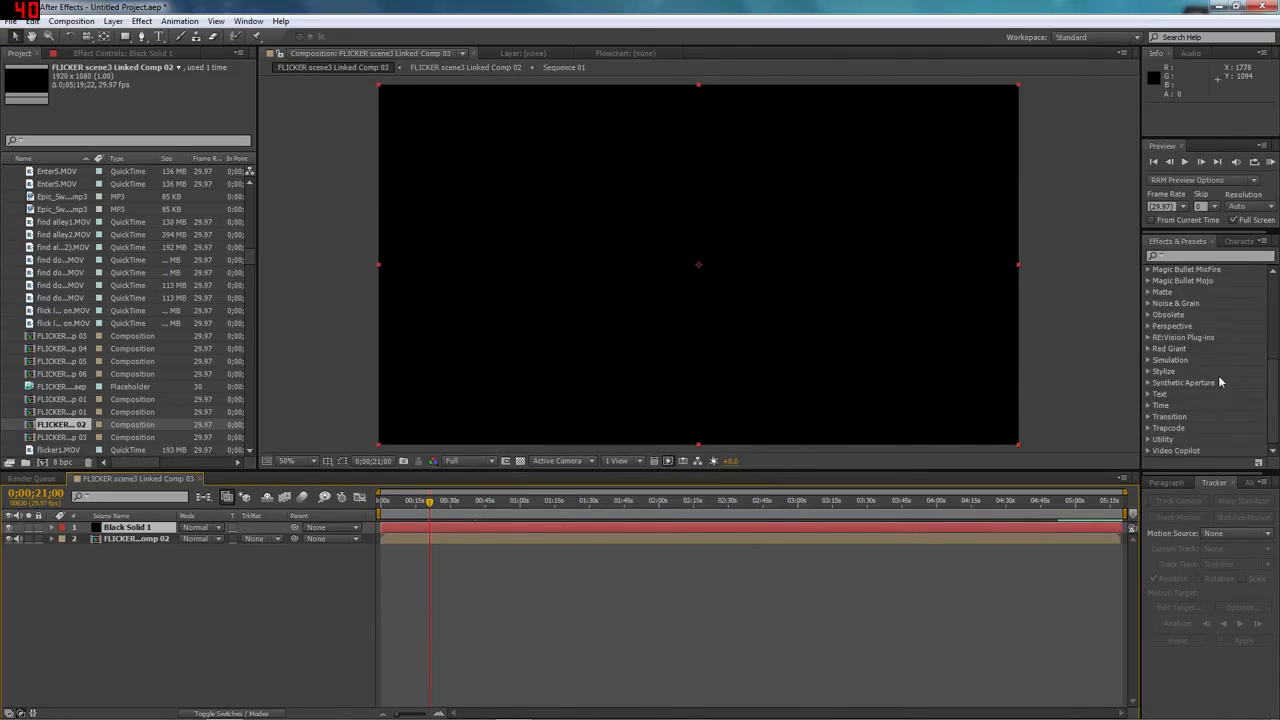
pyautogui.click(1148, 451)
pyautogui.moveTo(1173, 437); pyautogui.dragTo(130, 527)
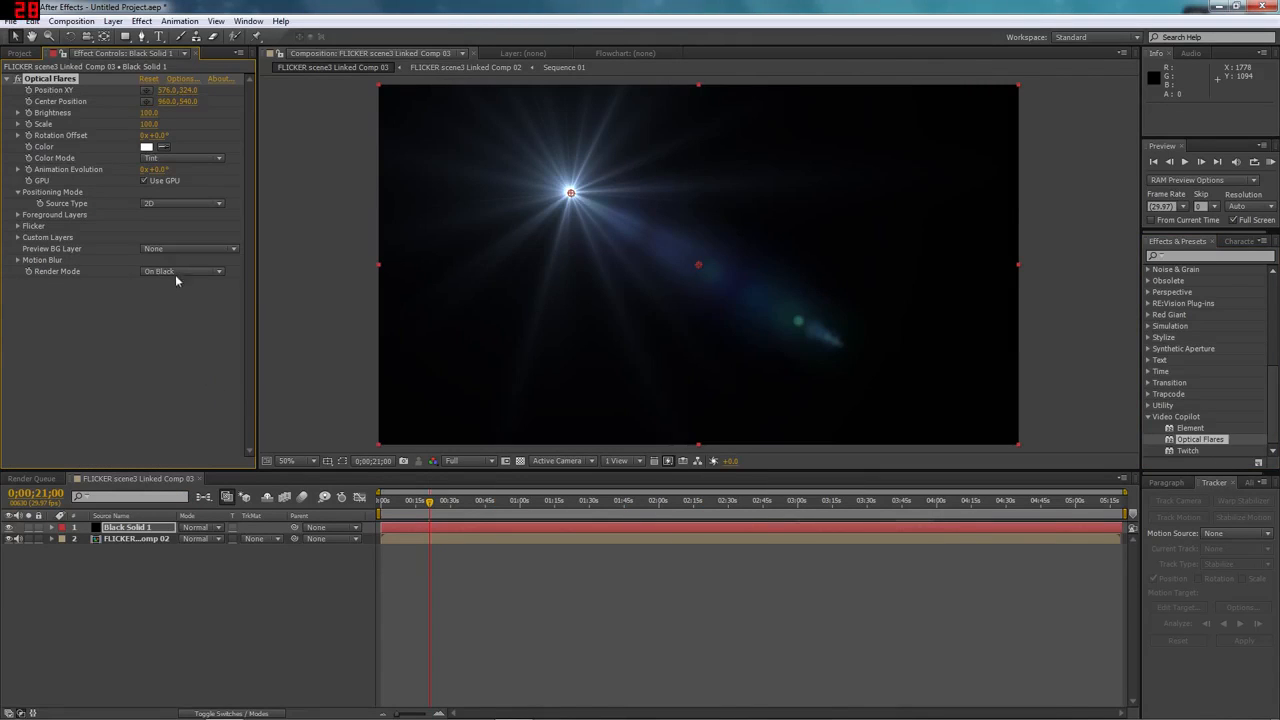
pyautogui.click(182, 271)
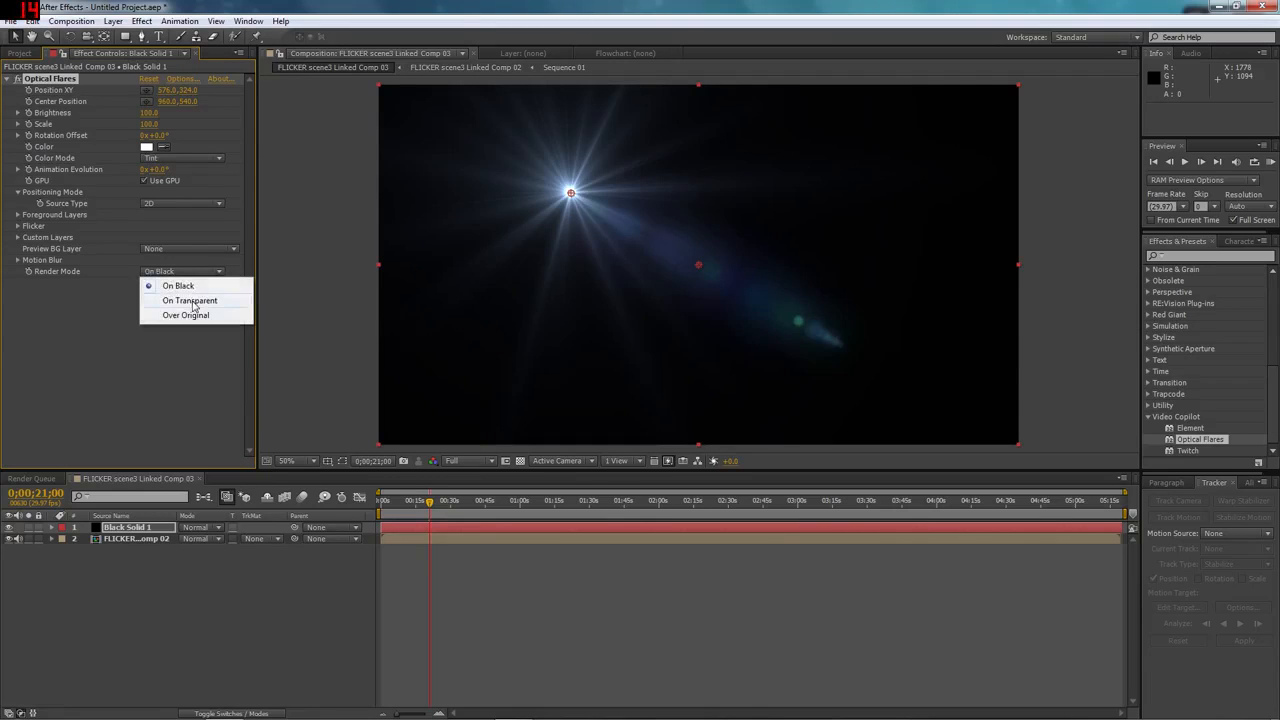
pyautogui.click(192, 300)
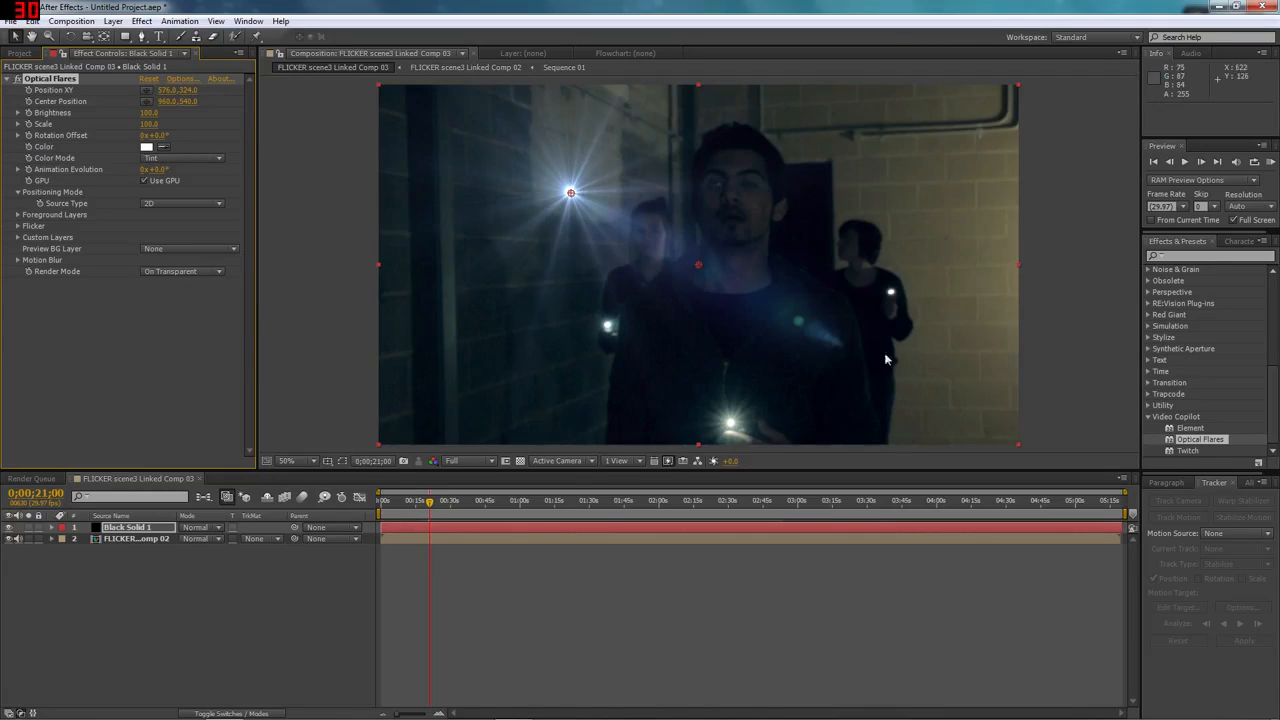
# Open the Optical Flares options, glance at the preset folders and return to the basic lens objects
pyautogui.click(180, 79)
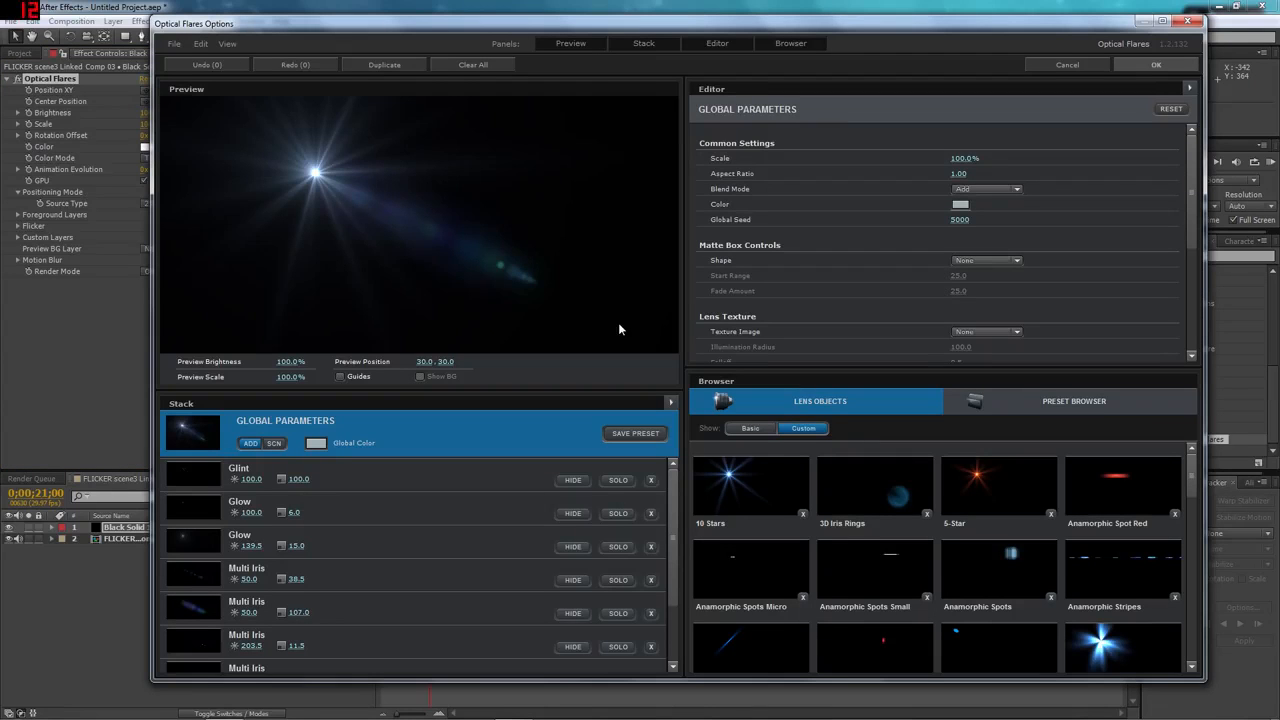
pyautogui.click(1020, 402)
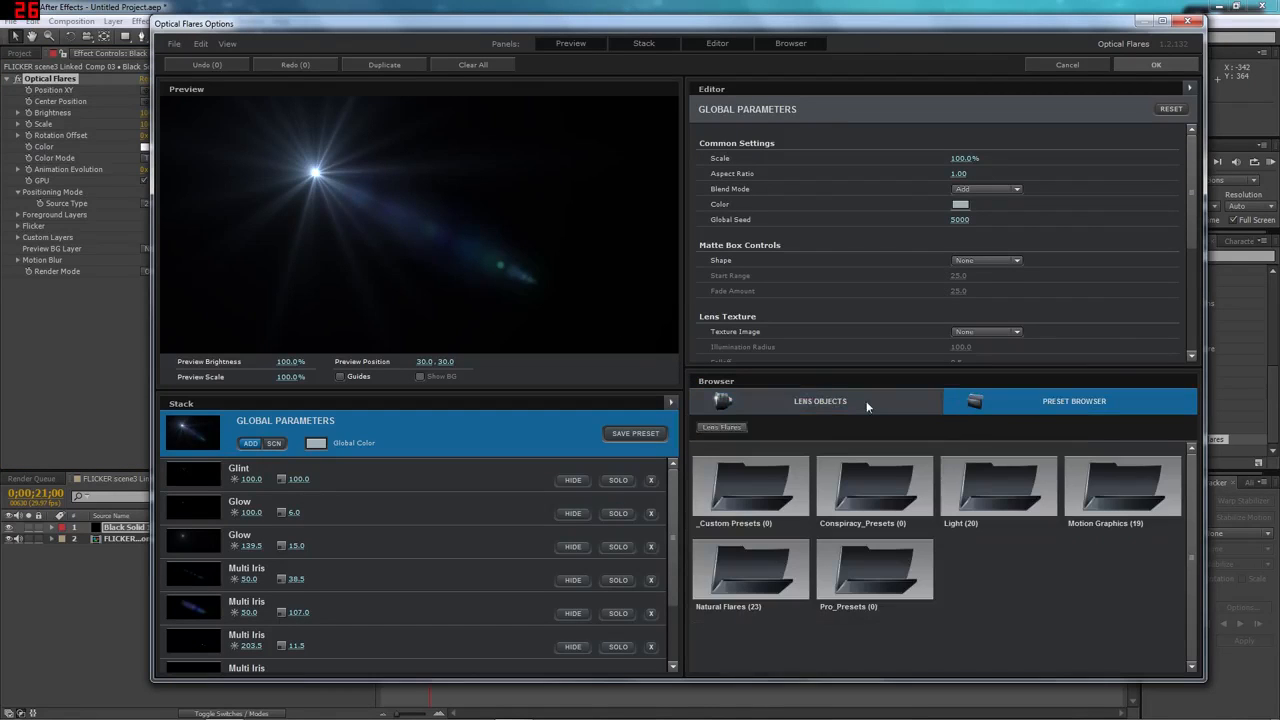
pyautogui.click(812, 410)
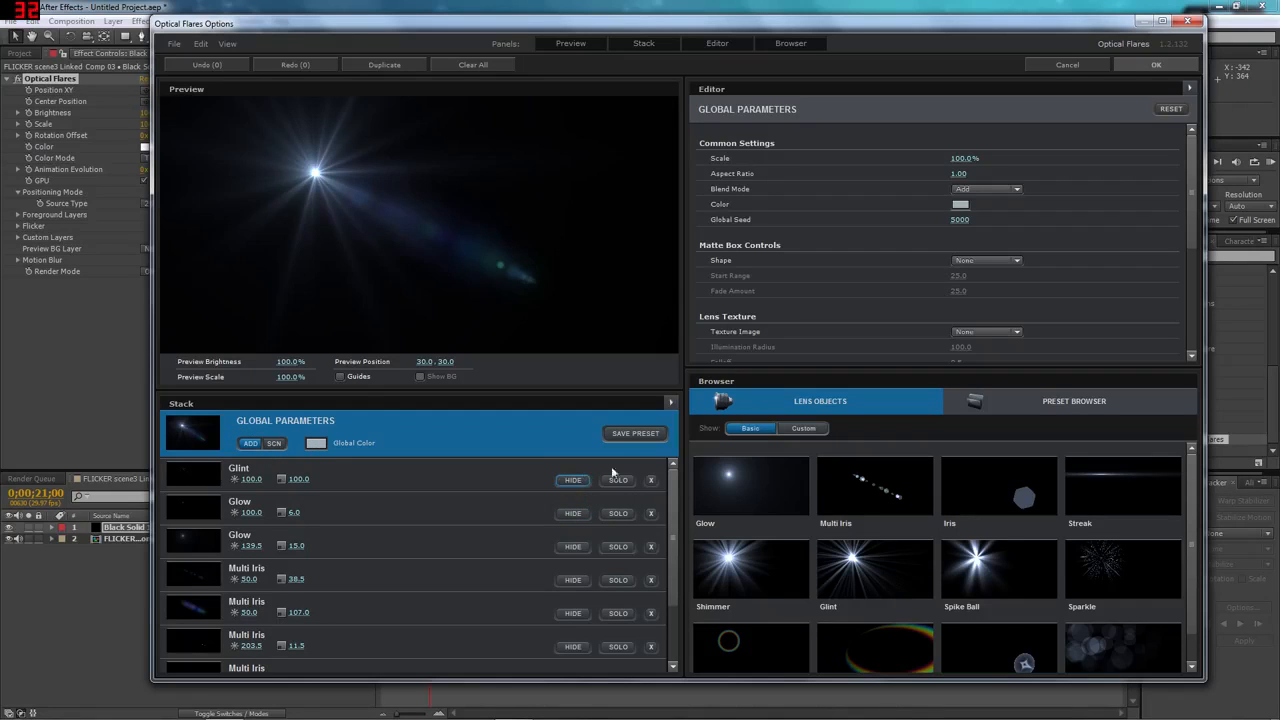
# Delete all the default lens objects from the flare stack
pyautogui.click(651, 480)
pyautogui.click(651, 480)
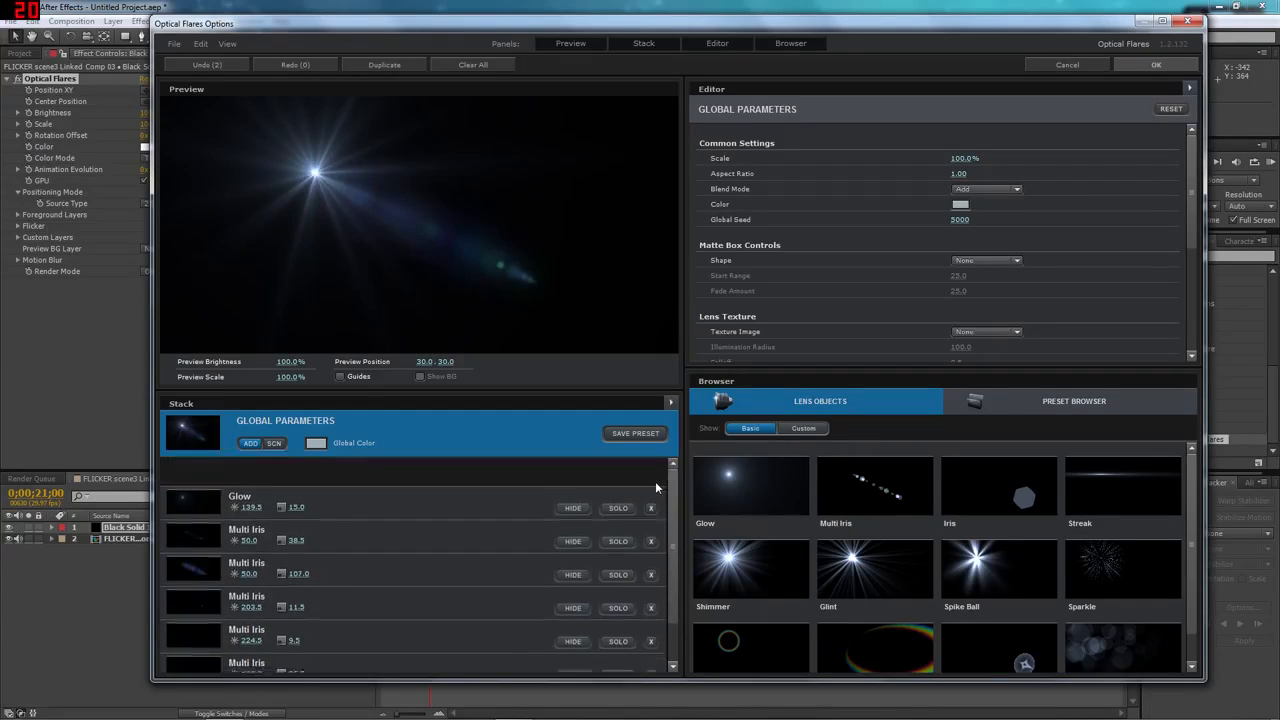
pyautogui.click(651, 480)
pyautogui.click(651, 480)
pyautogui.click(651, 480)
pyautogui.click(651, 480)
pyautogui.click(651, 480)
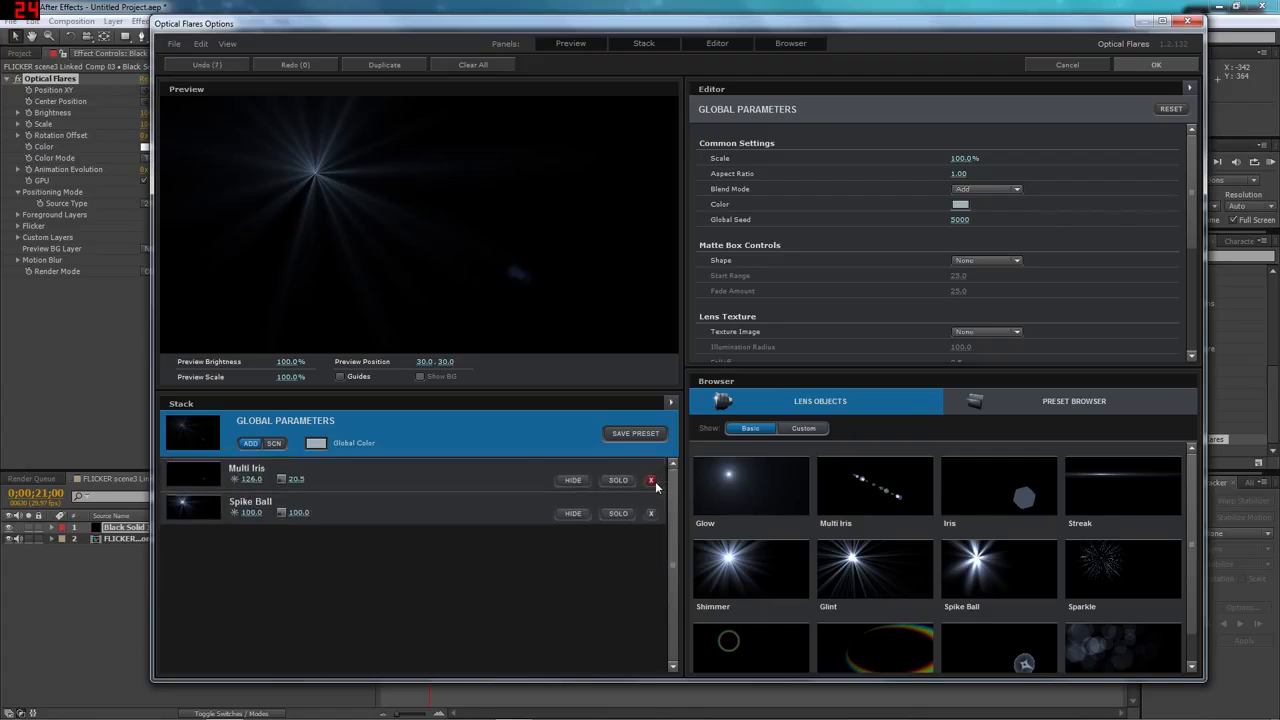
pyautogui.click(651, 480)
pyautogui.click(651, 480)
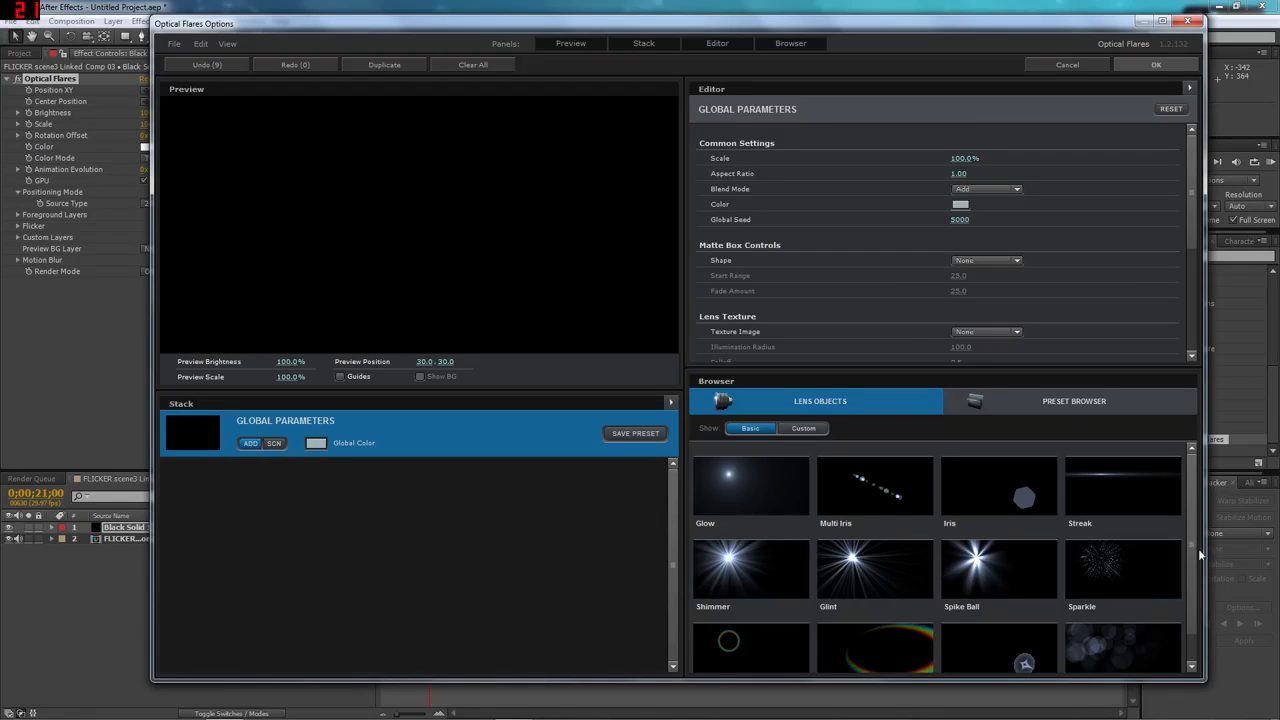
# Add Lens Orbs, Caustic, Hoop, Ring, Shimmer, Glint and Sparkle objects to the empty flare stack
pyautogui.scroll(-1, 1197, 560)
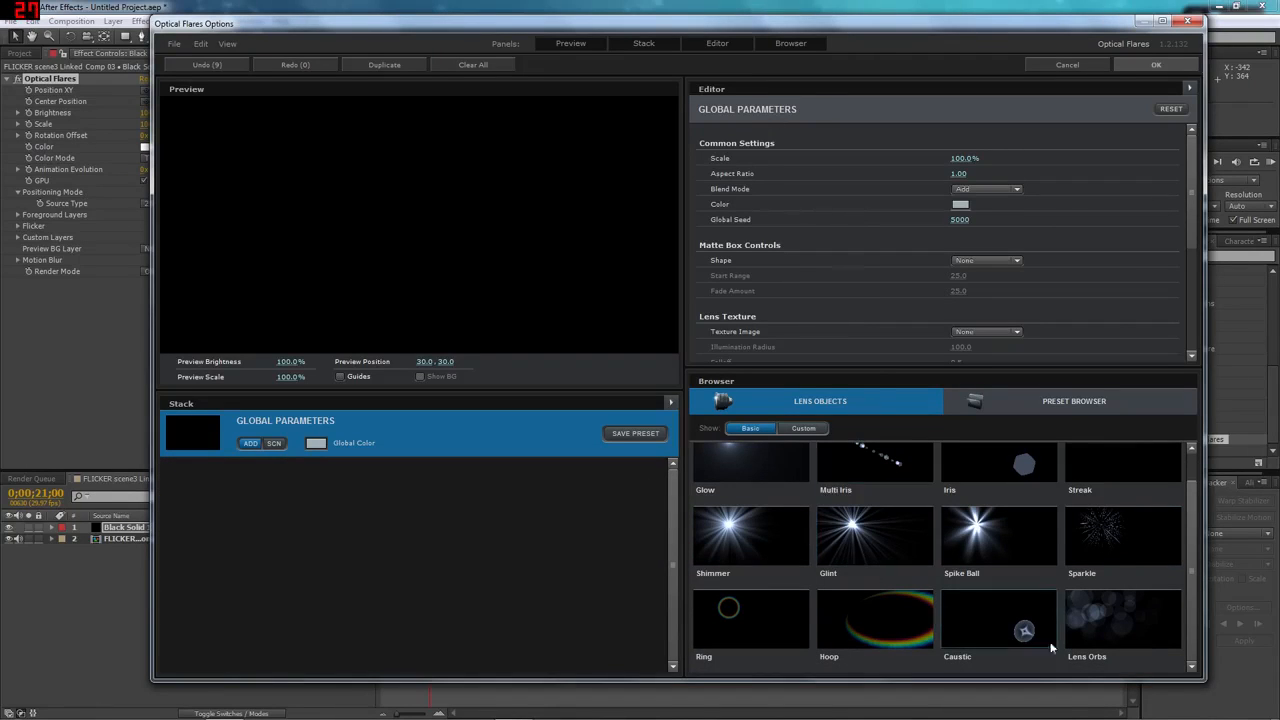
pyautogui.click(1145, 632)
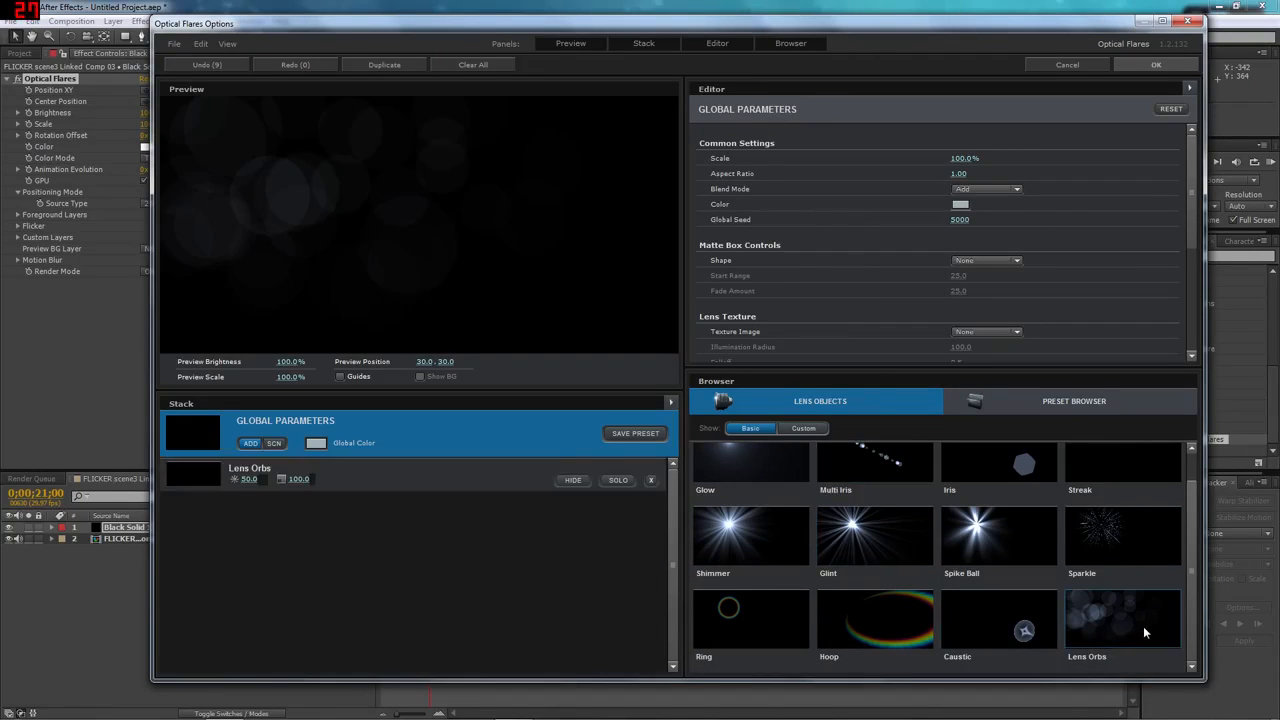
pyautogui.click(1030, 625)
pyautogui.click(904, 611)
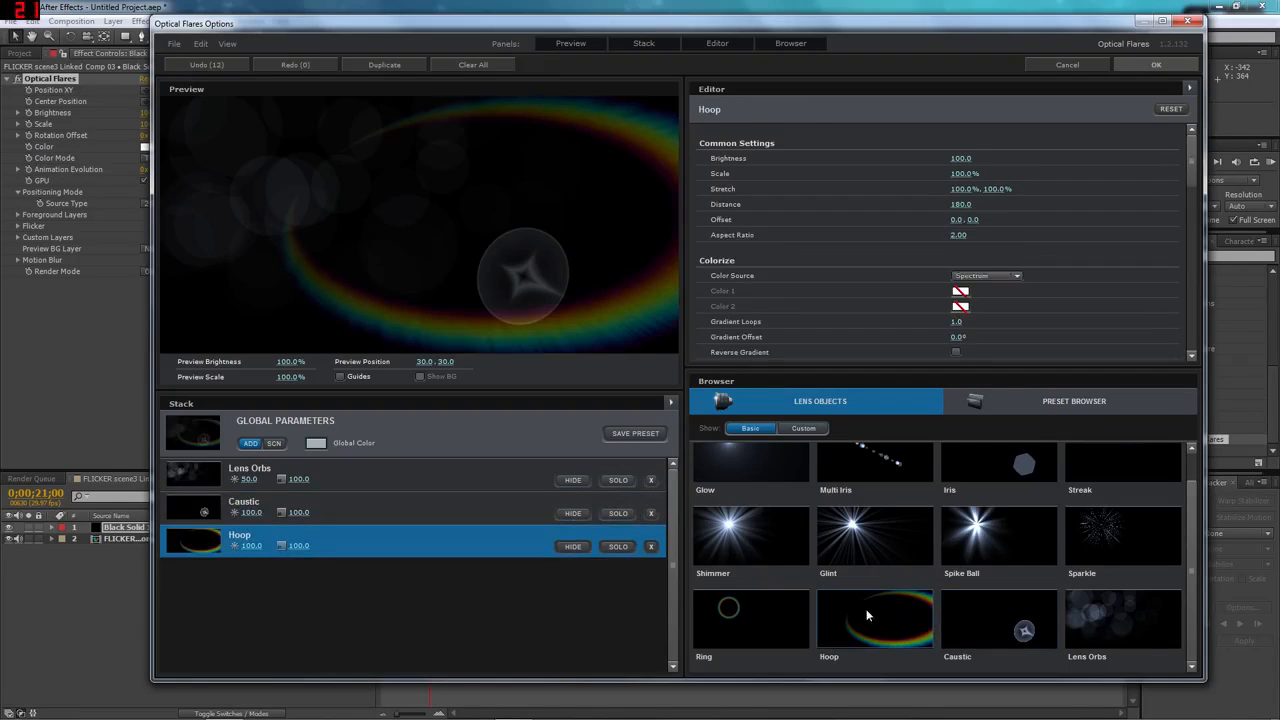
pyautogui.click(740, 616)
pyautogui.click(732, 536)
pyautogui.click(880, 545)
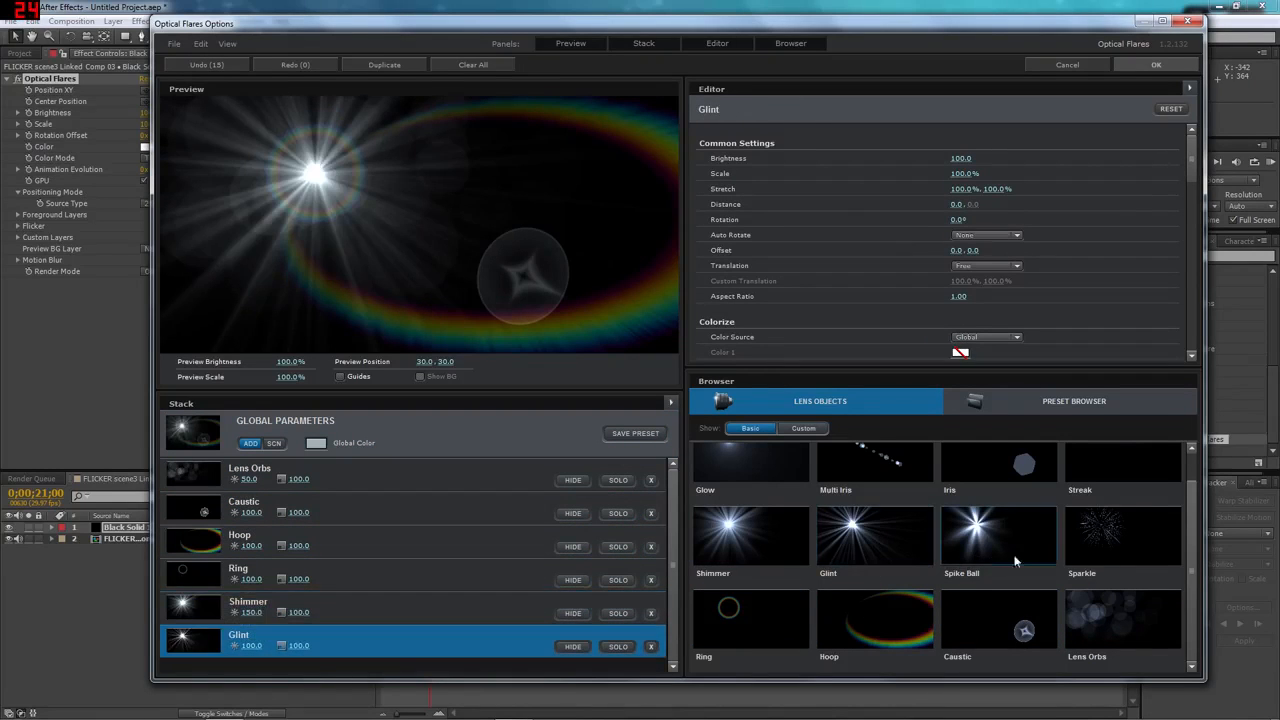
pyautogui.click(1106, 546)
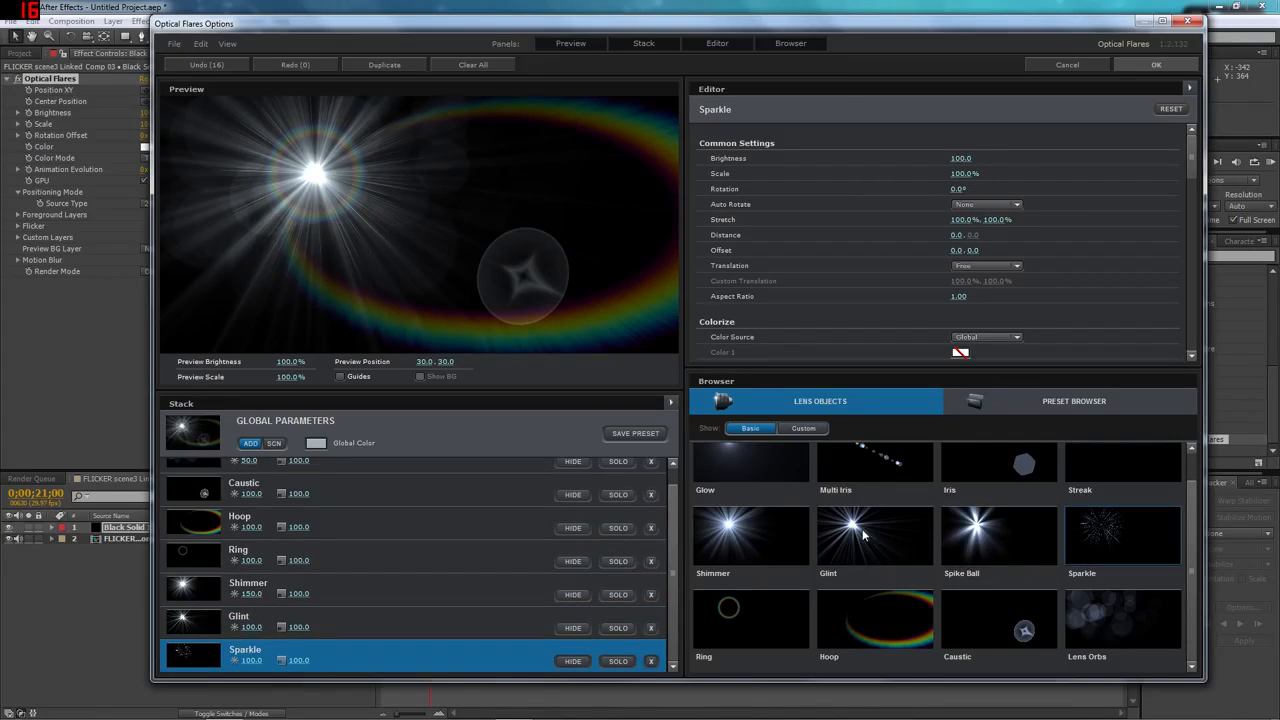
# Remove the seven trial lens objects, from Lens Orbs through Sparkle, from the flare stack
pyautogui.click(651, 464)
pyautogui.click(651, 481)
pyautogui.click(651, 481)
pyautogui.click(651, 481)
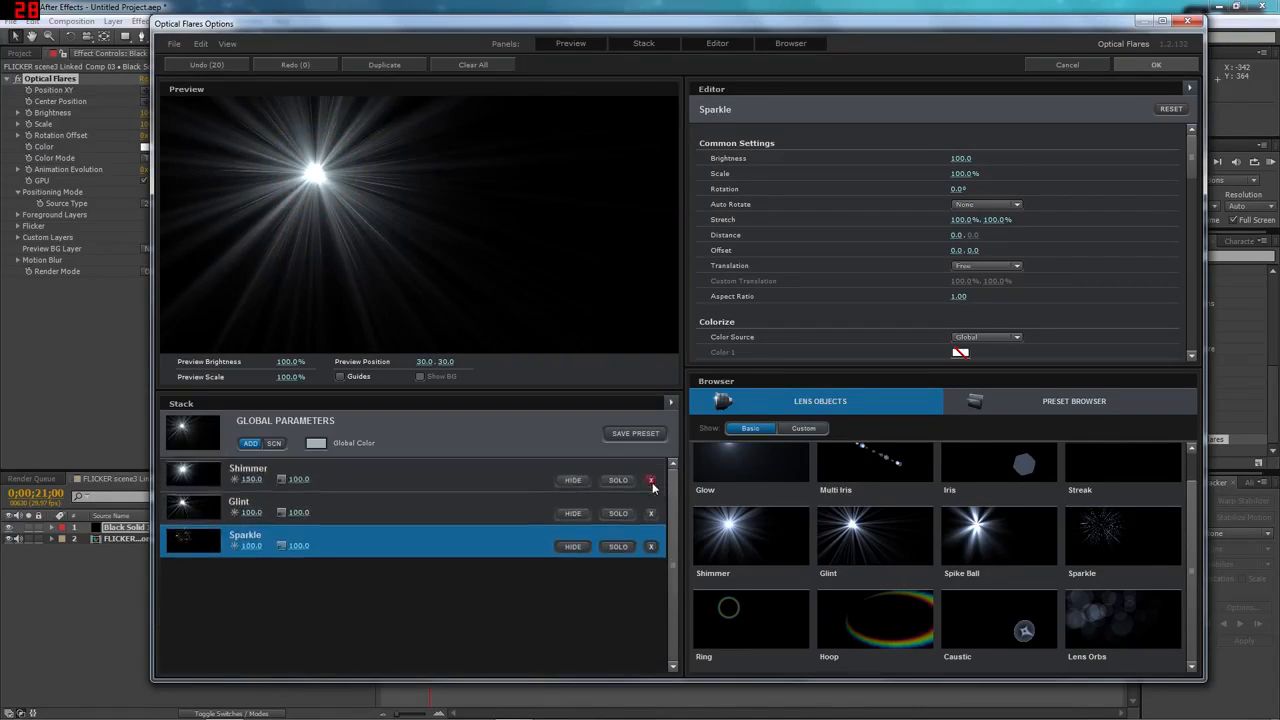
pyautogui.click(651, 481)
pyautogui.click(651, 481)
pyautogui.click(651, 481)
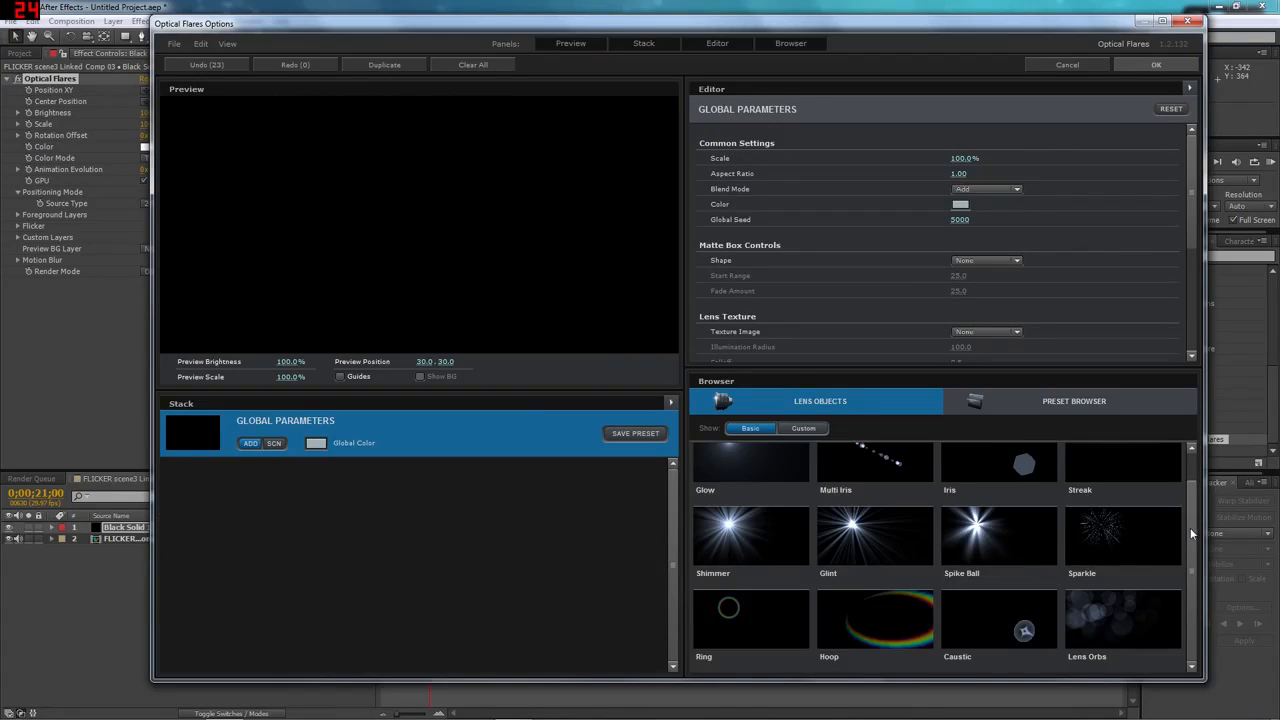
# Try out the basic Streak object in the flare stack and delete it again
pyautogui.scroll(1, 1188, 510)
pyautogui.click(1100, 484)
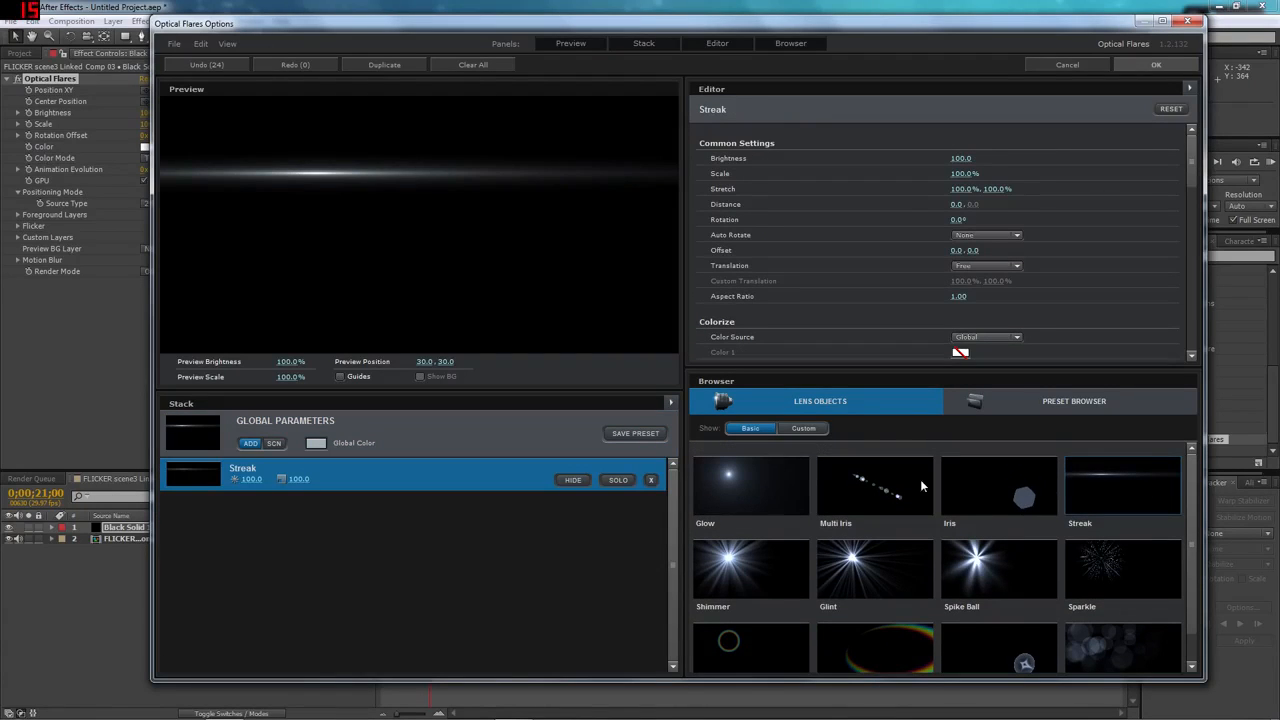
pyautogui.click(651, 481)
# Try the custom Anamorphic Spot Red, Anamorphic Spots and Anamorphic Stripes objects one at a time, deleting each after previewing it
pyautogui.click(800, 430)
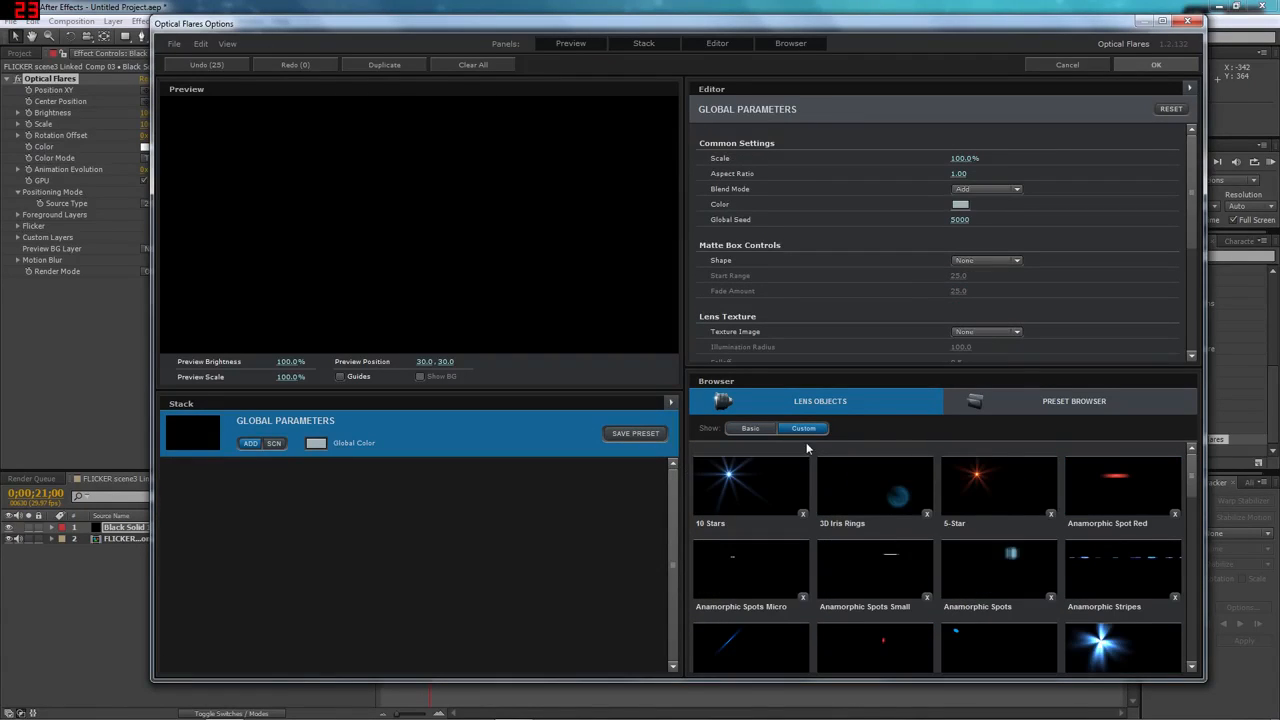
pyautogui.click(1105, 486)
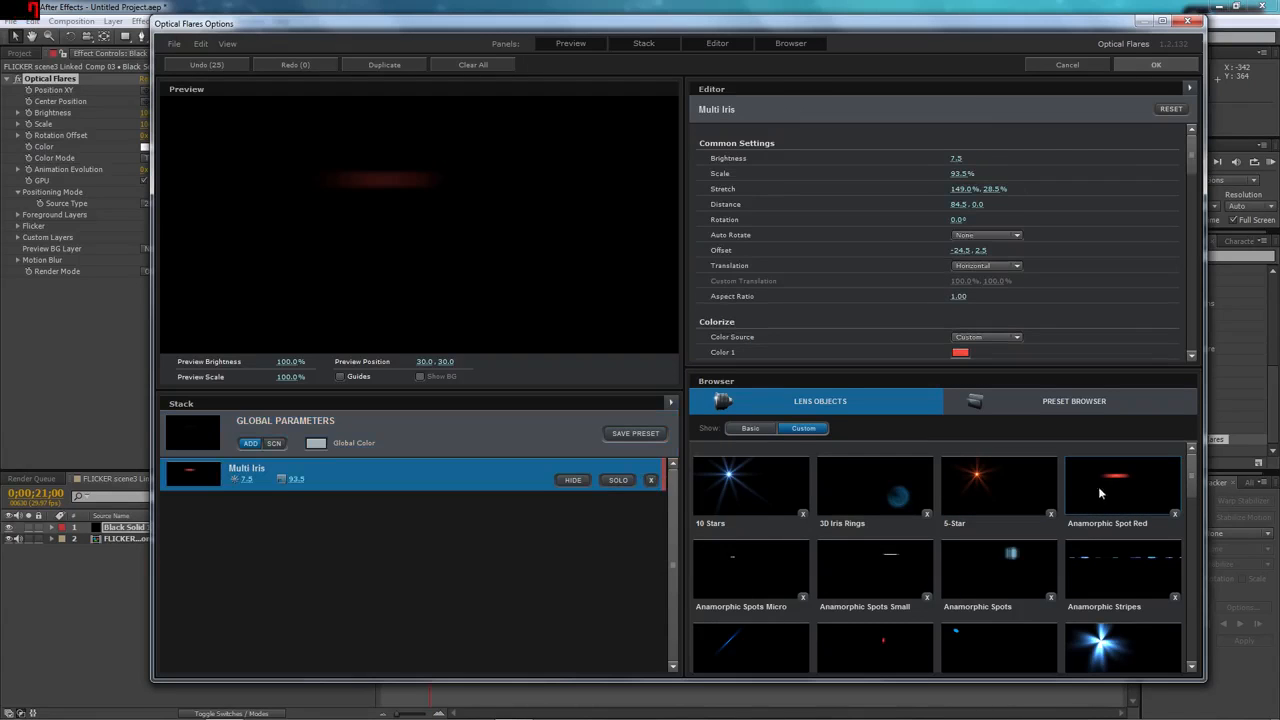
pyautogui.click(651, 481)
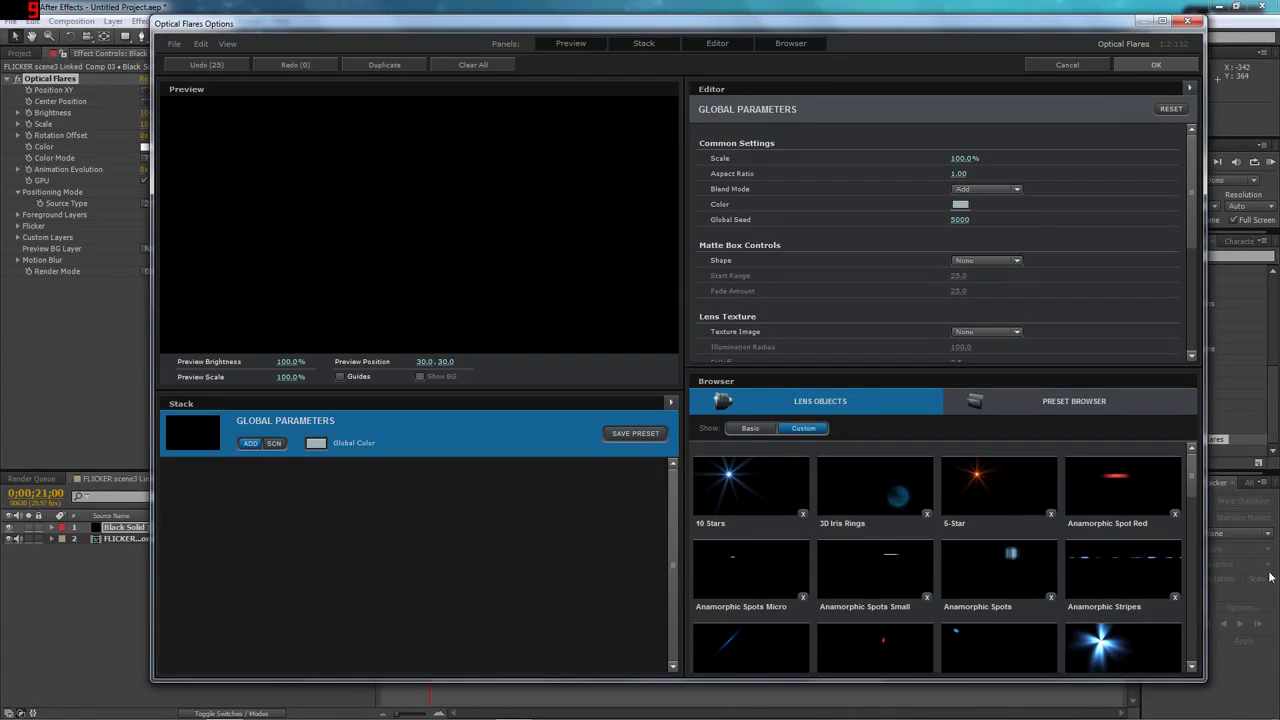
pyautogui.click(992, 568)
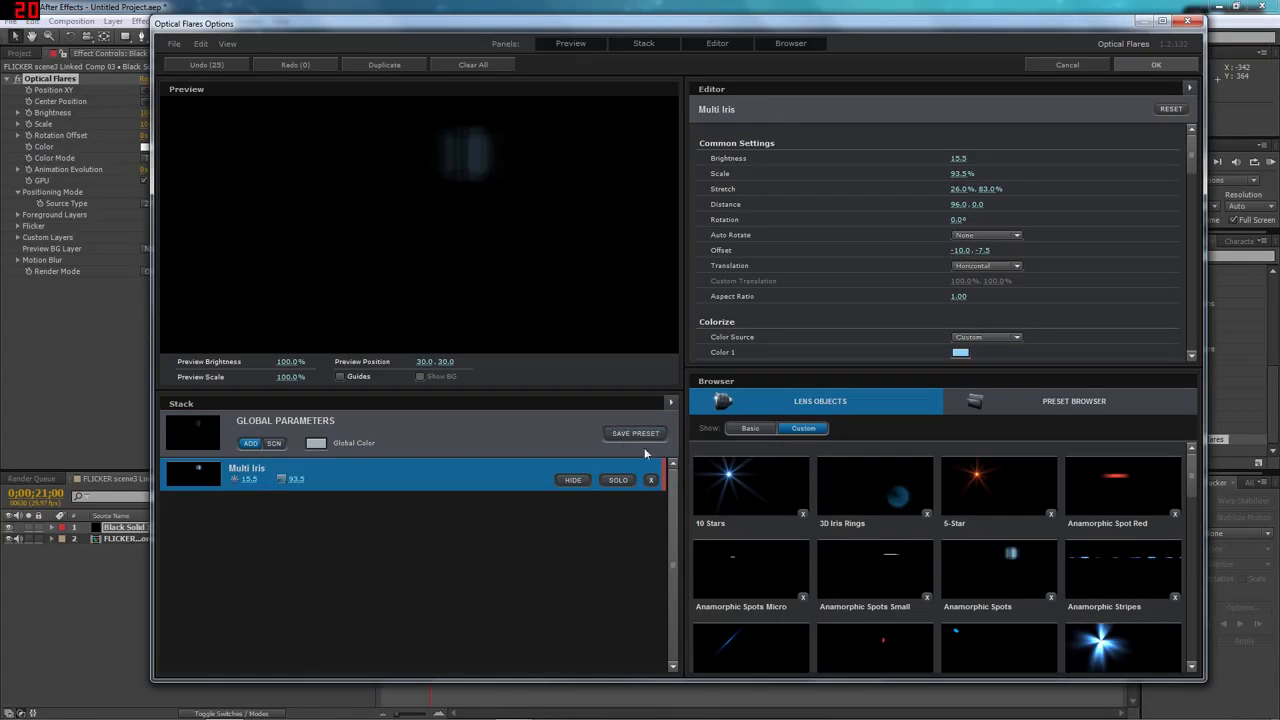
pyautogui.click(651, 481)
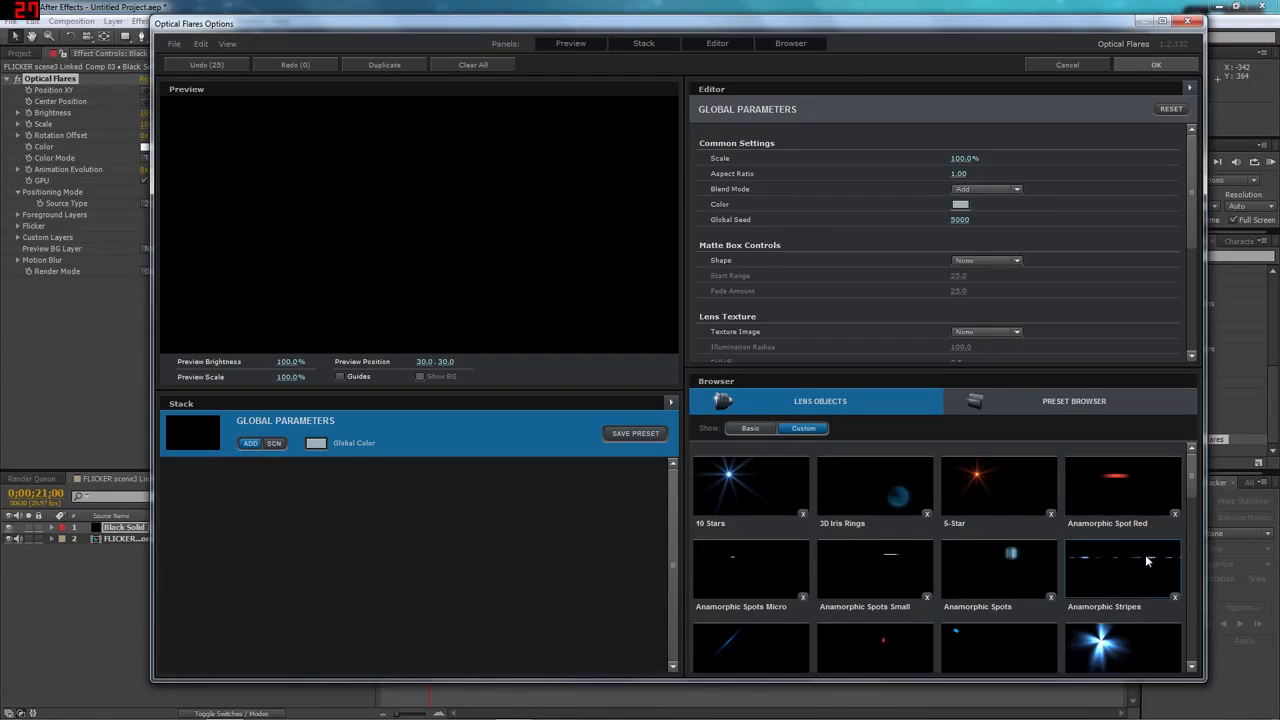
pyautogui.click(1147, 562)
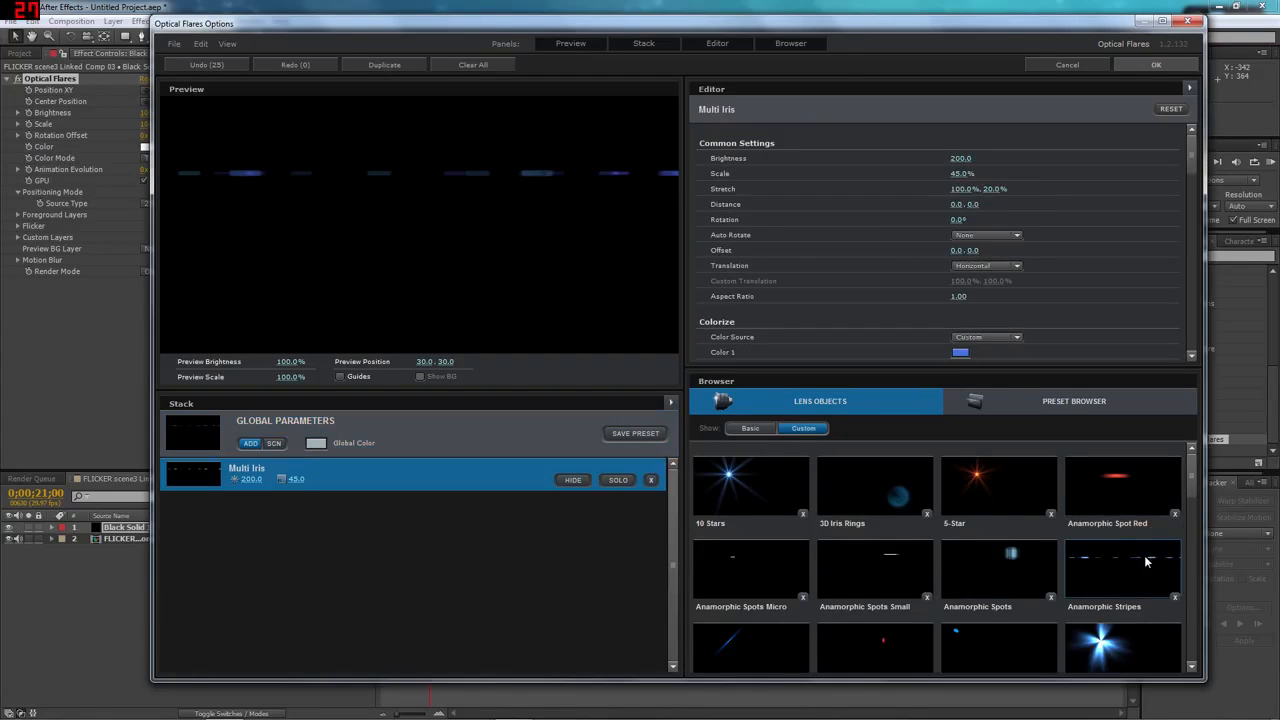
pyautogui.click(651, 480)
# Try the custom Chroma Sparkle and Center Drop out objects in turn, deleting each from the stack after previewing it
pyautogui.moveTo(1192, 486); pyautogui.dragTo(1195, 542)
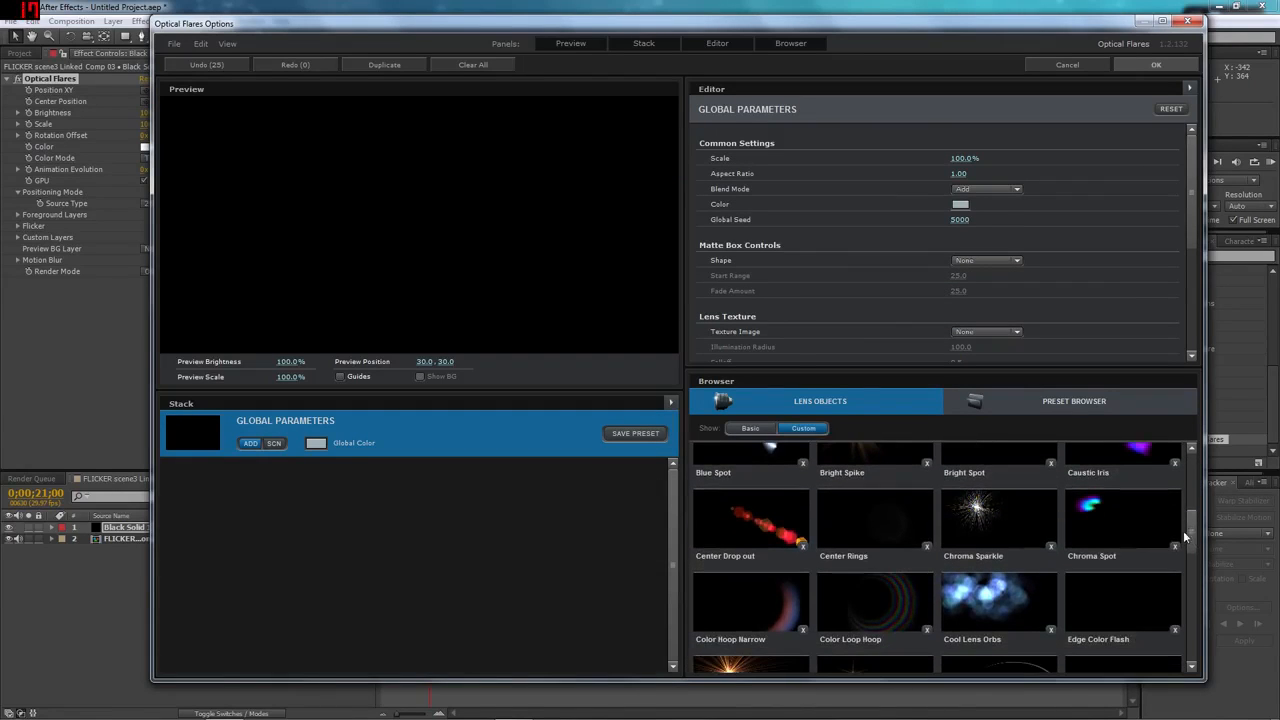
pyautogui.click(972, 512)
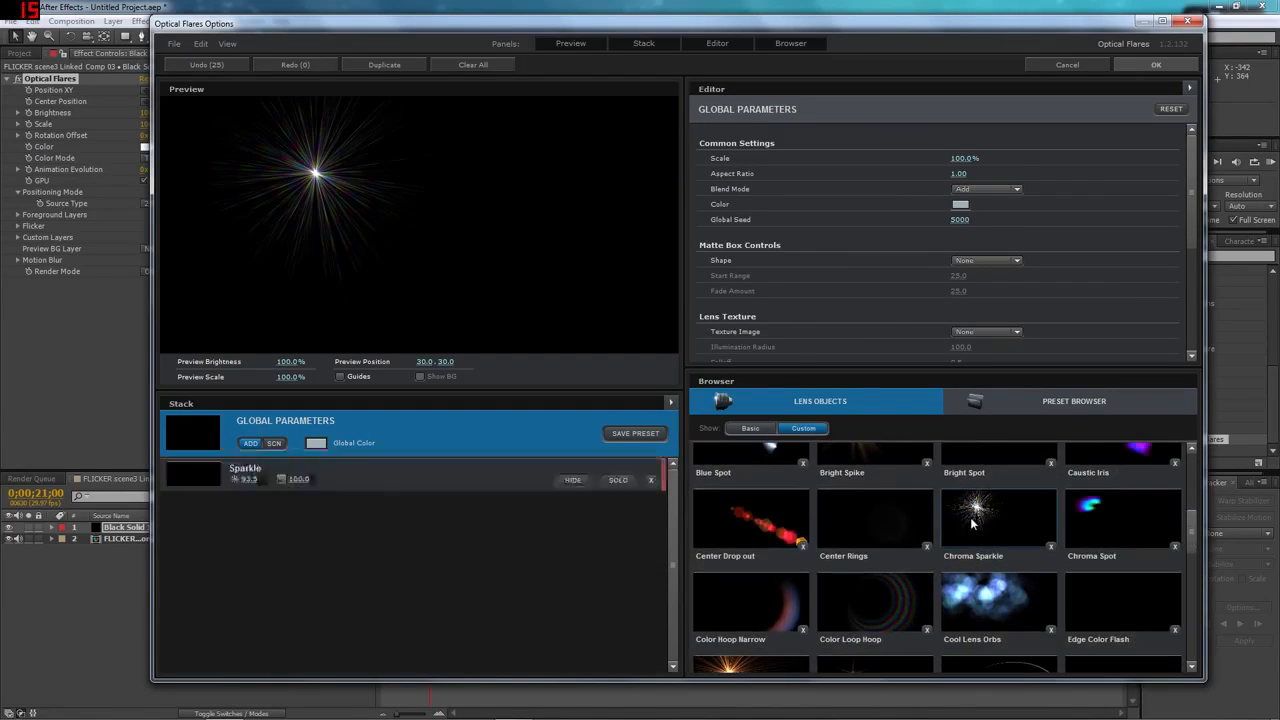
pyautogui.click(651, 480)
pyautogui.click(741, 516)
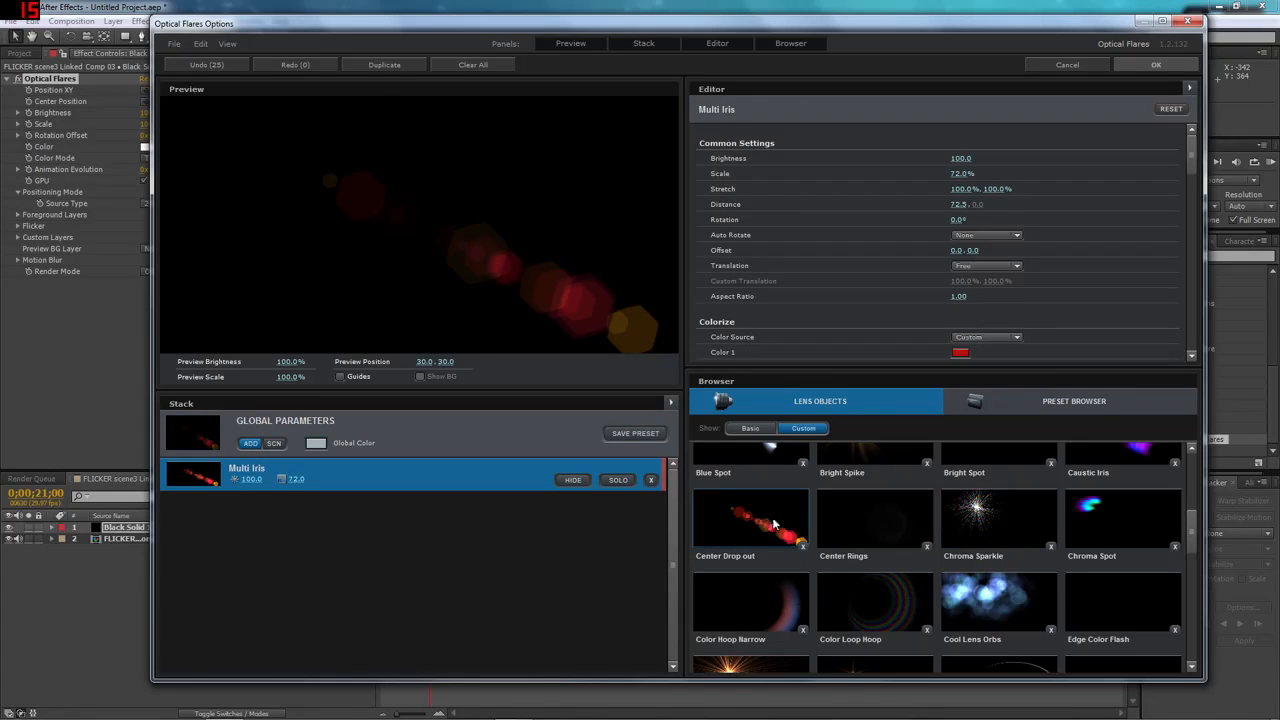
pyautogui.click(650, 481)
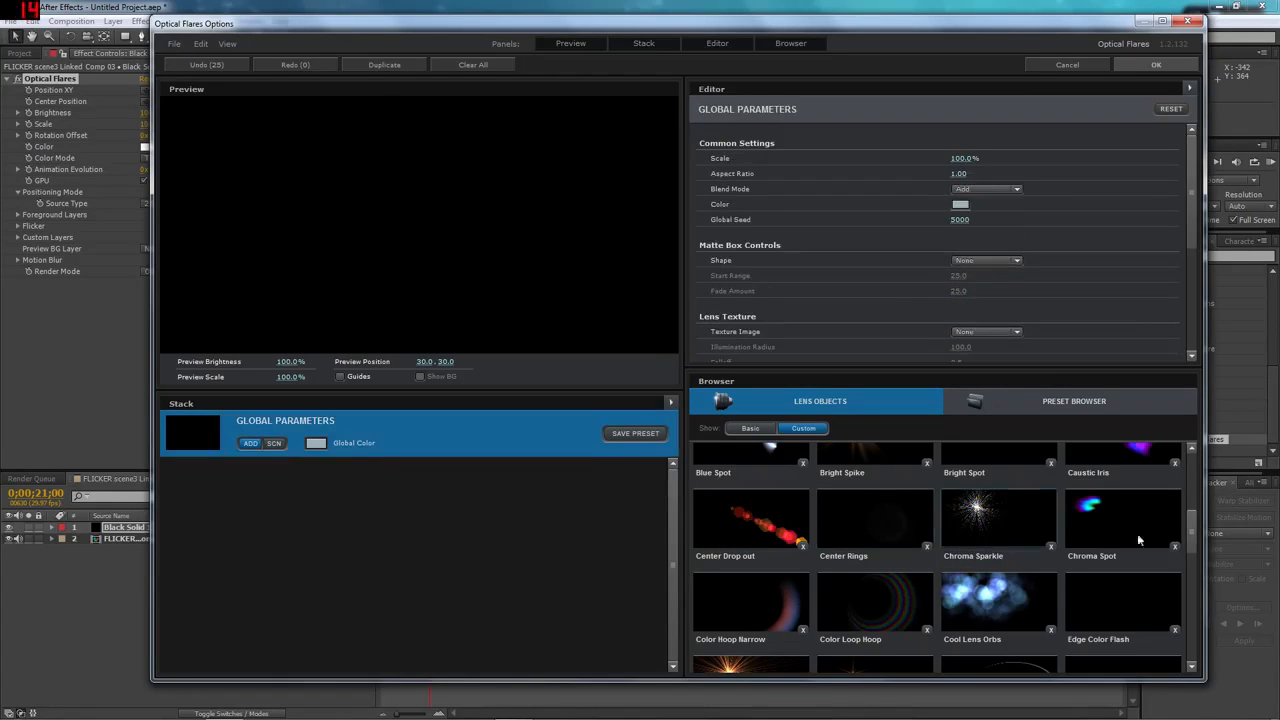
# Add the custom Horizontal Stretch Iris, preview it with the flare moved to about 74.6, 58.3, and delete it
pyautogui.moveTo(1193, 527); pyautogui.dragTo(1195, 583)
pyautogui.click(742, 483)
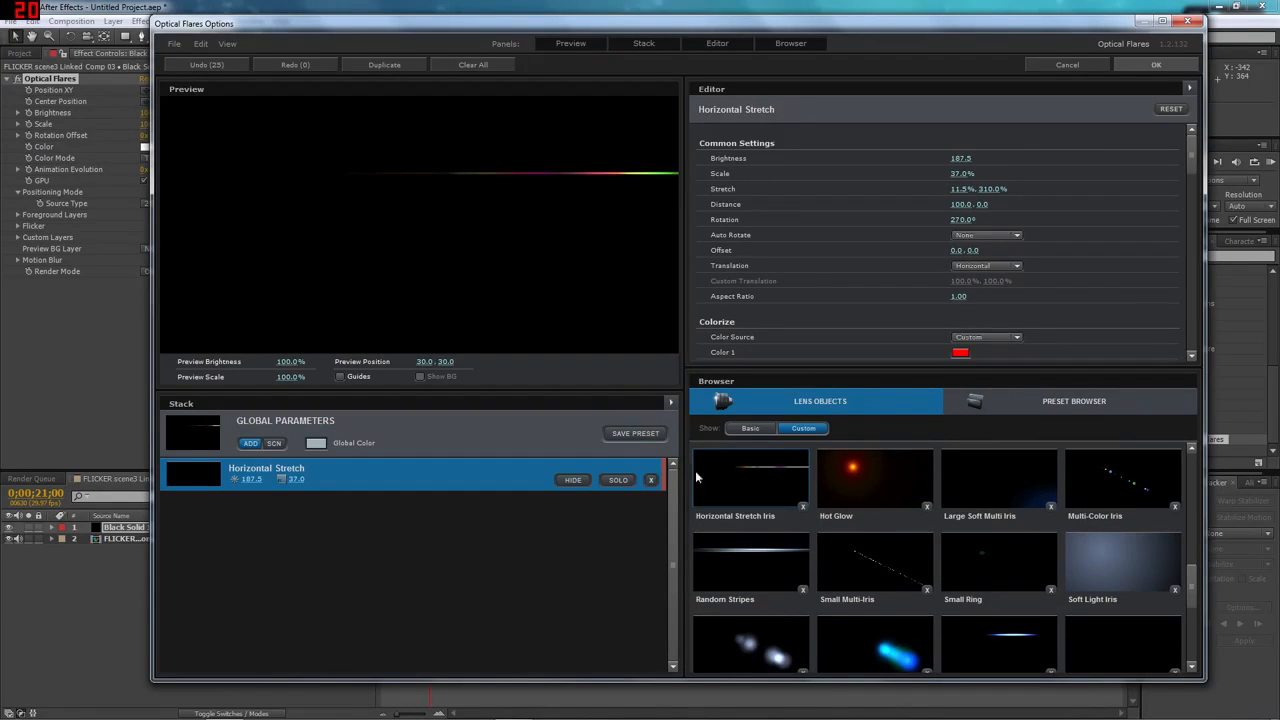
pyautogui.moveTo(420, 241); pyautogui.dragTo(547, 245)
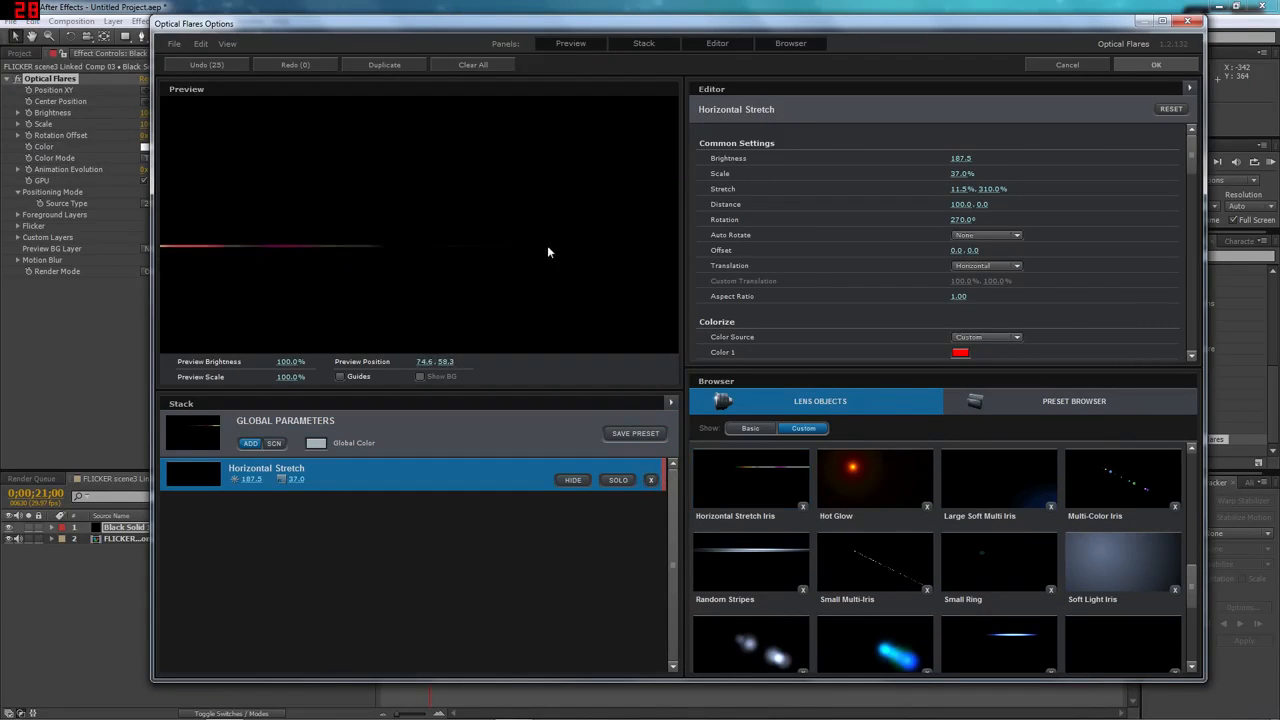
pyautogui.click(651, 480)
# Return from the custom lens objects to the basic ones and show the folders of lens flare presets
pyautogui.moveTo(1192, 592); pyautogui.dragTo(1205, 487)
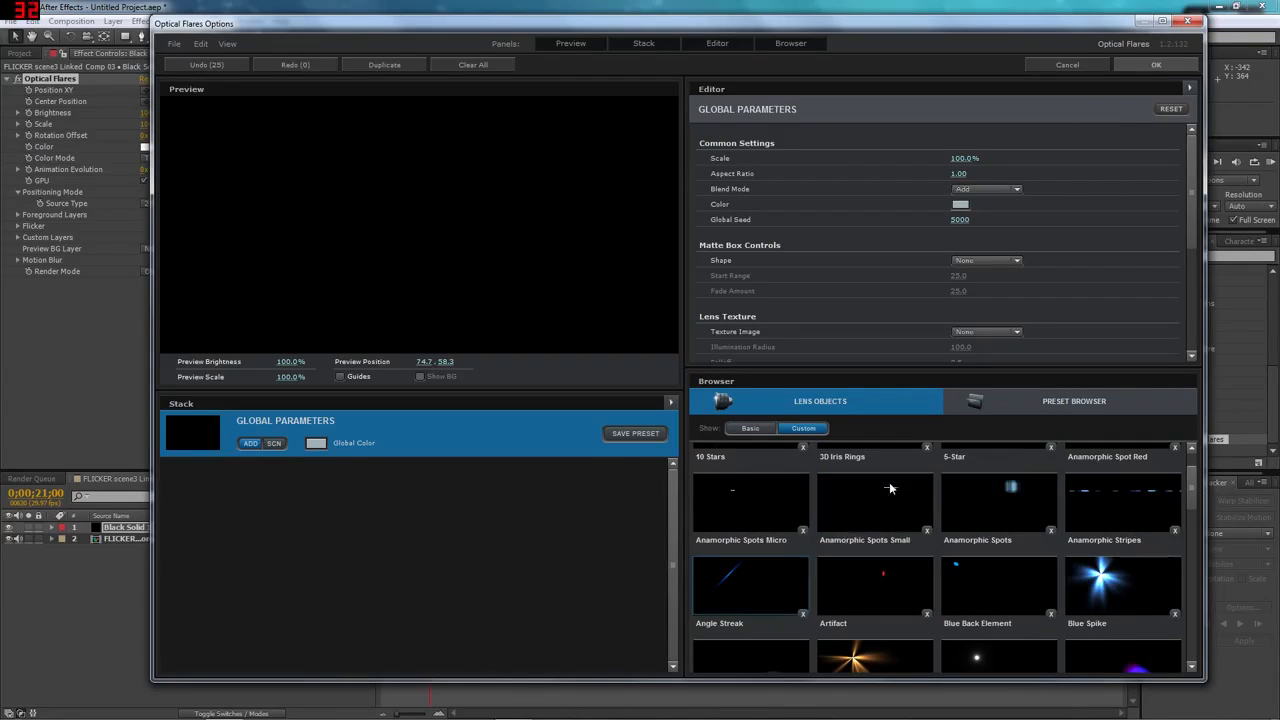
pyautogui.click(749, 428)
pyautogui.click(1053, 405)
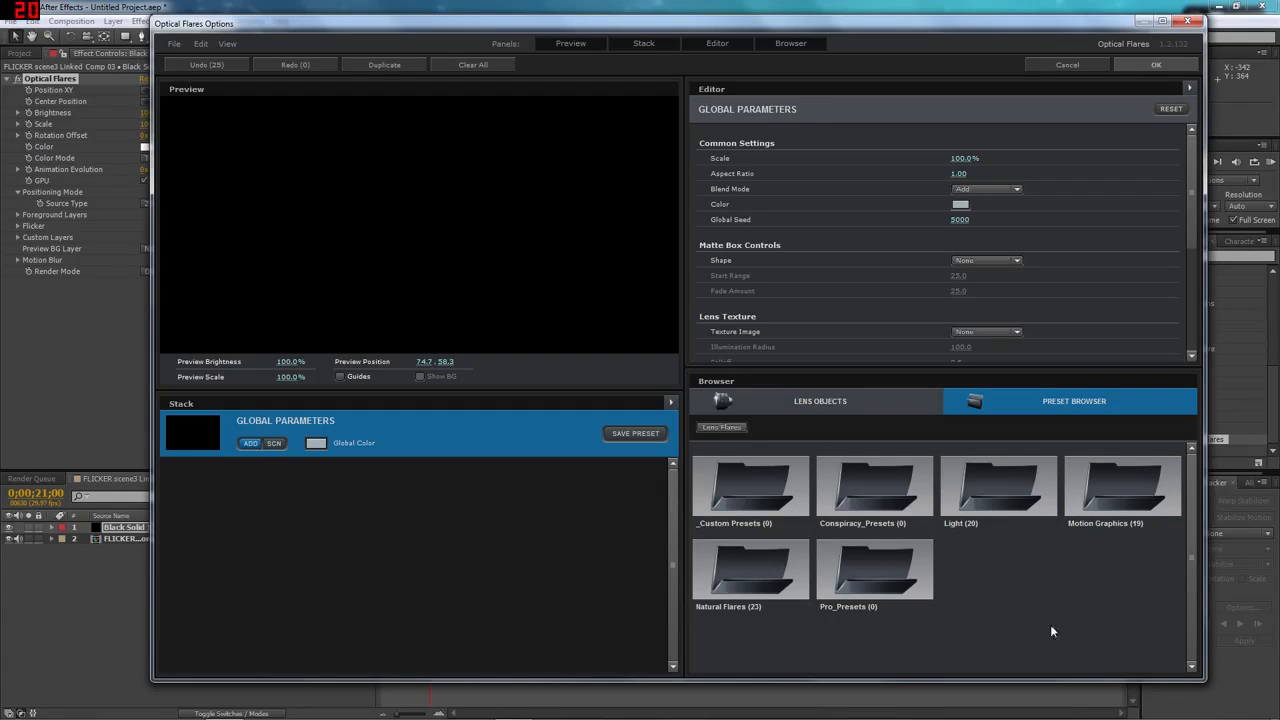
# Open the Conspiracy folder inside Conspiracy_Presets and preview the Anthrax, Bilderberg and Dis-Information presets
pyautogui.click(864, 476)
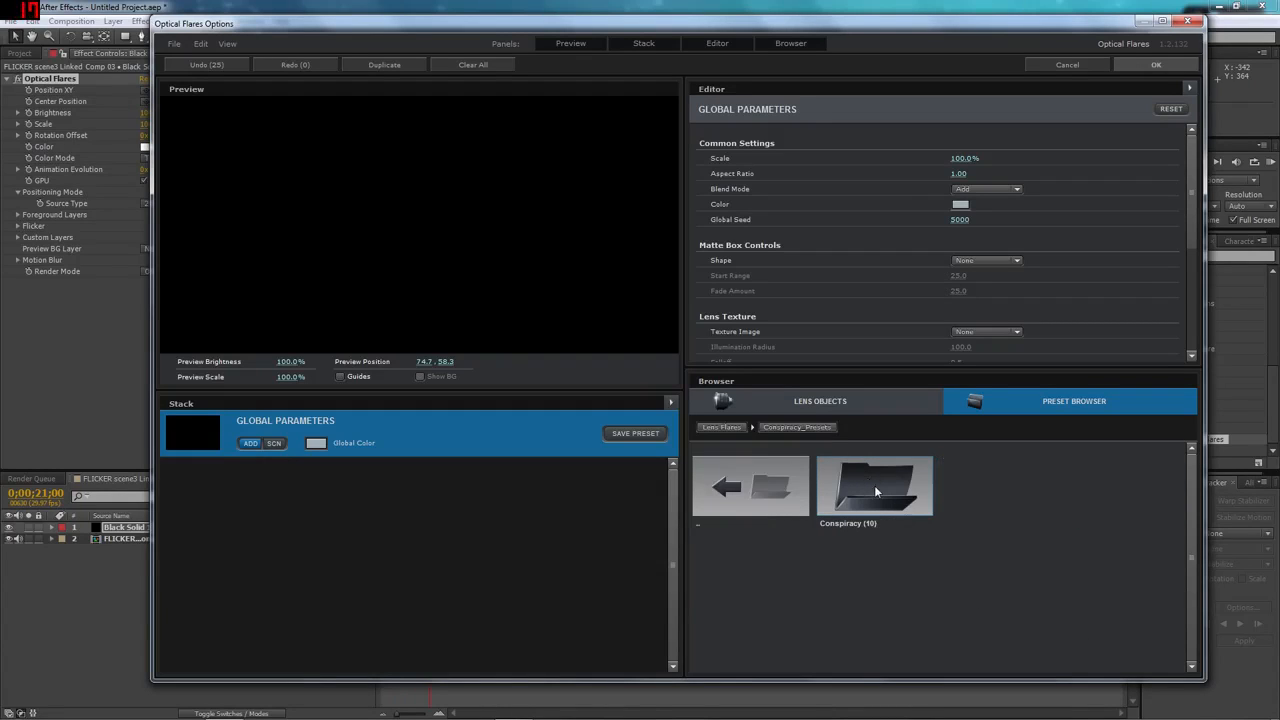
pyautogui.click(875, 487)
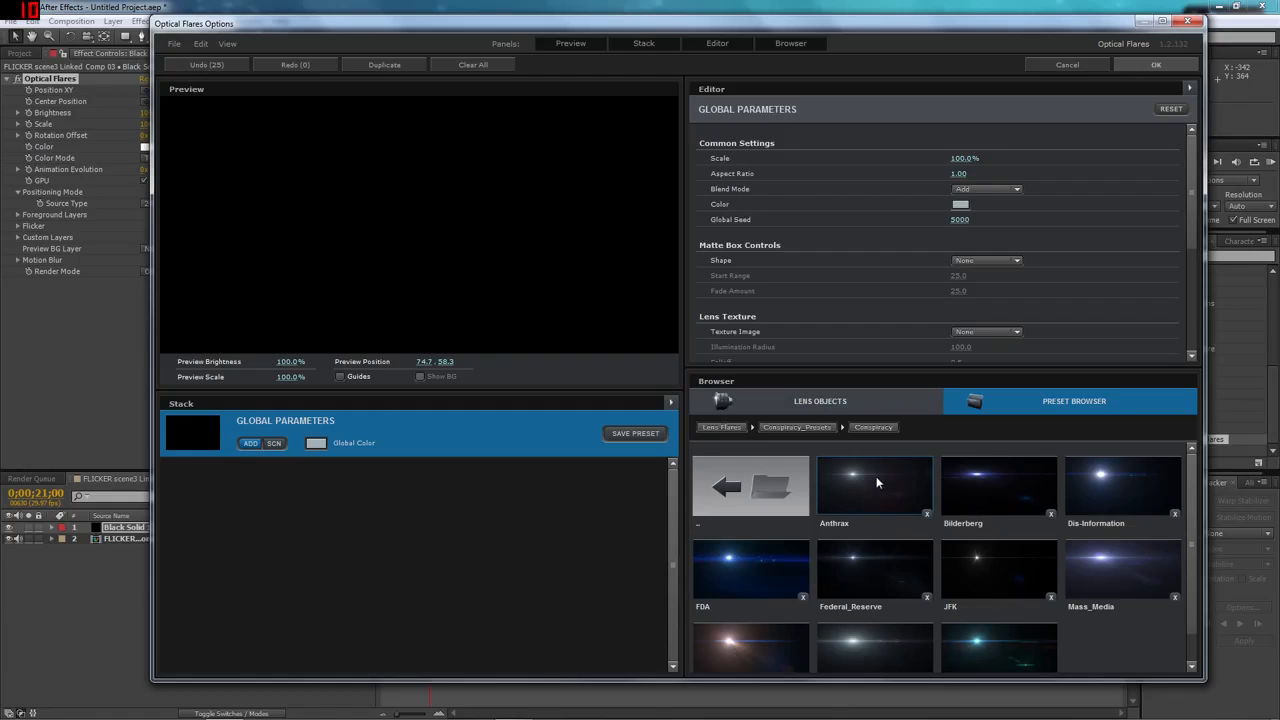
pyautogui.click(875, 481)
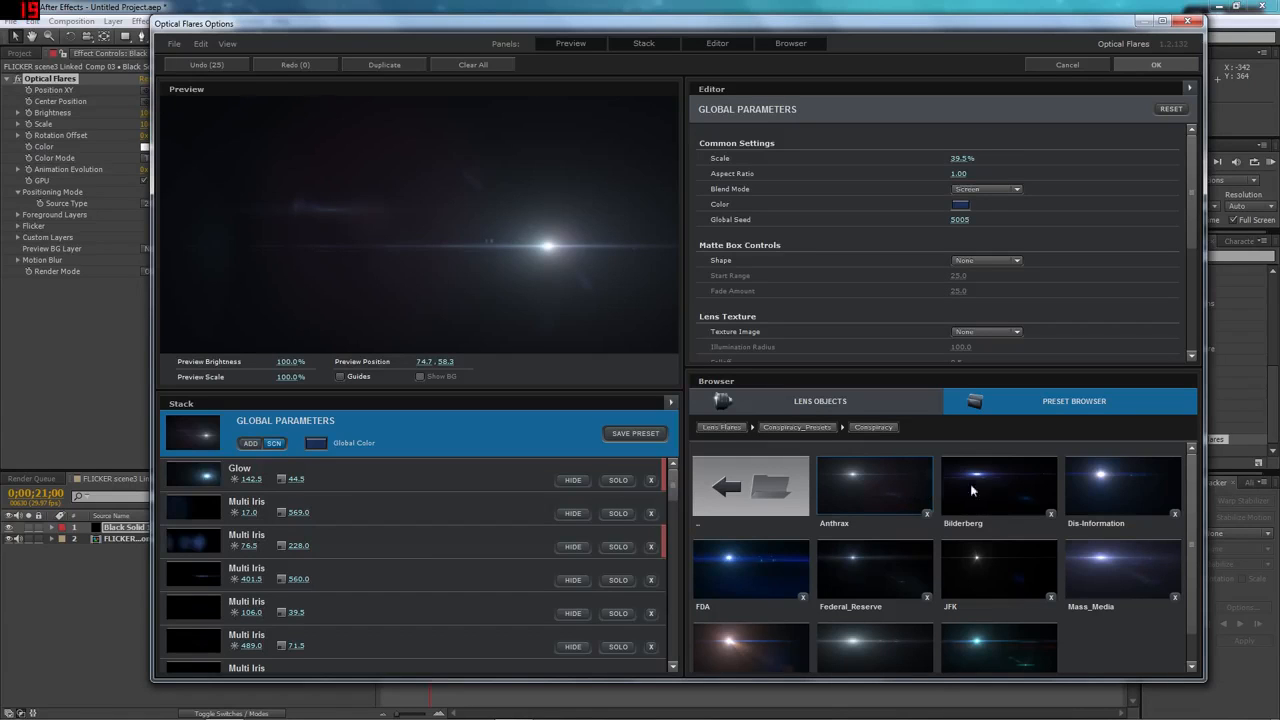
pyautogui.click(1008, 484)
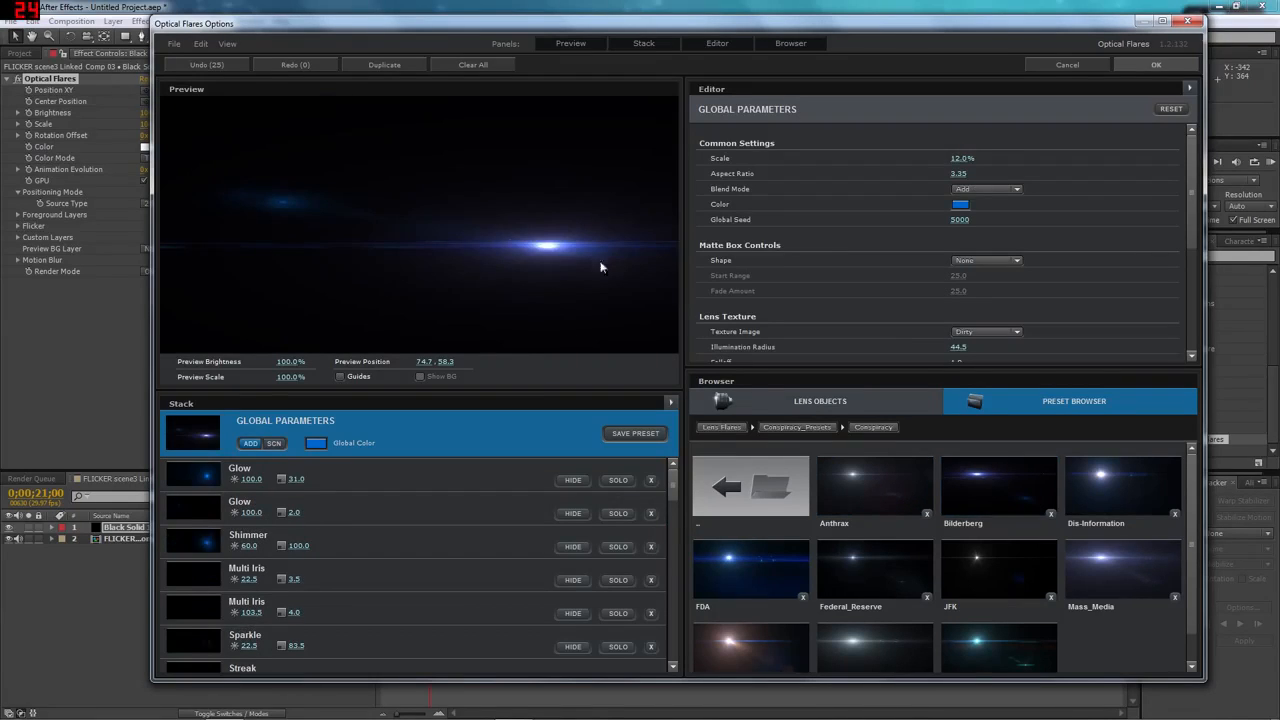
pyautogui.click(1132, 507)
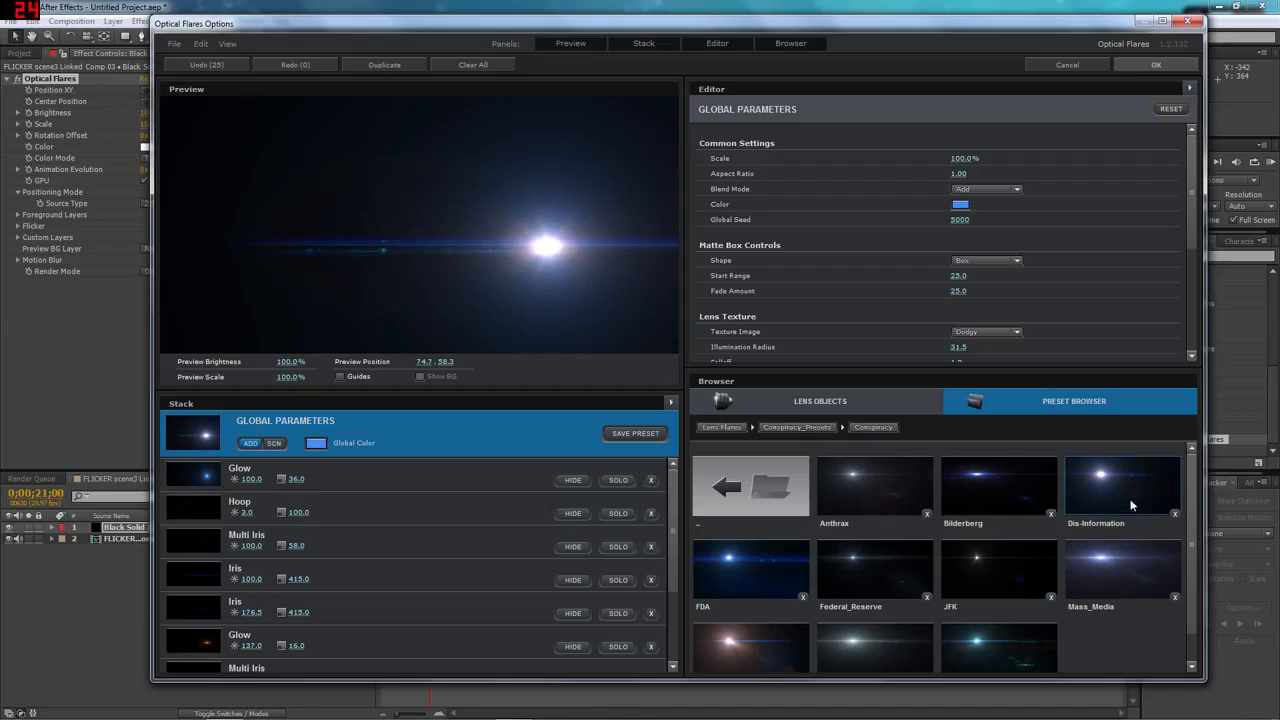
# Preview the FDA, Federal_Reserve, JFK and Mass_Media presets and those in the last row of the Conspiracy folder
pyautogui.click(766, 566)
pyautogui.click(860, 575)
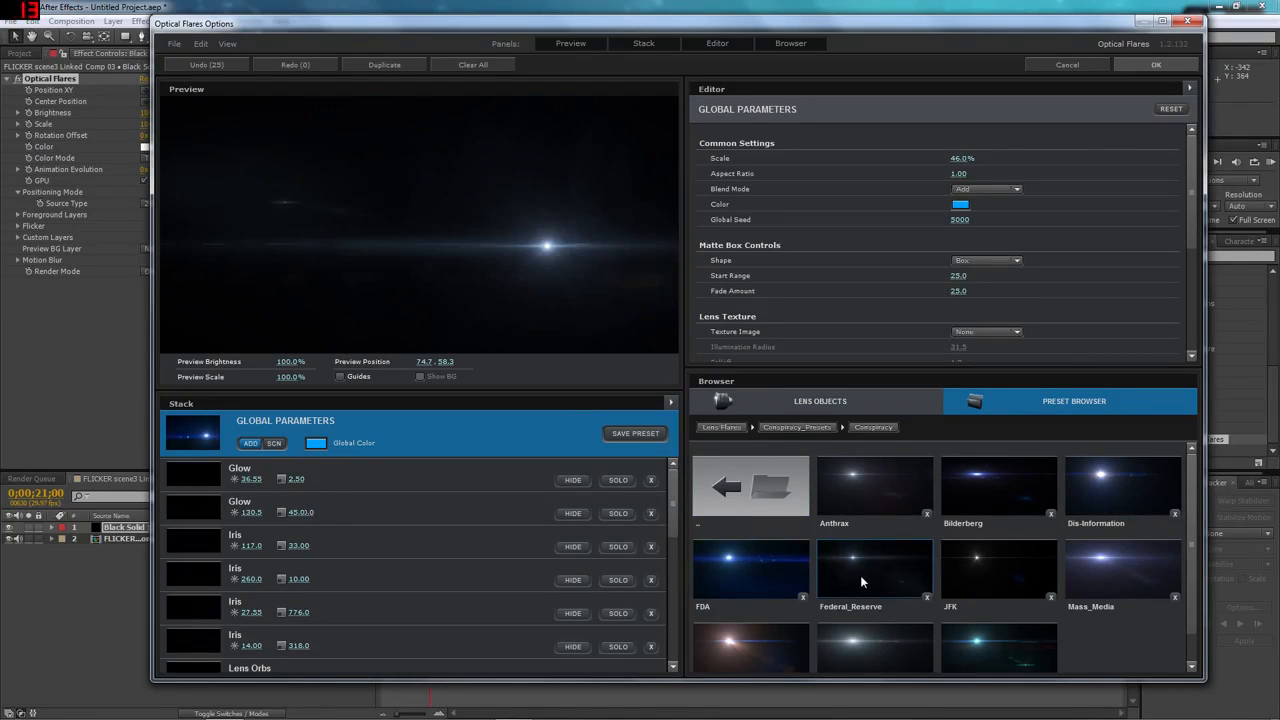
pyautogui.click(997, 572)
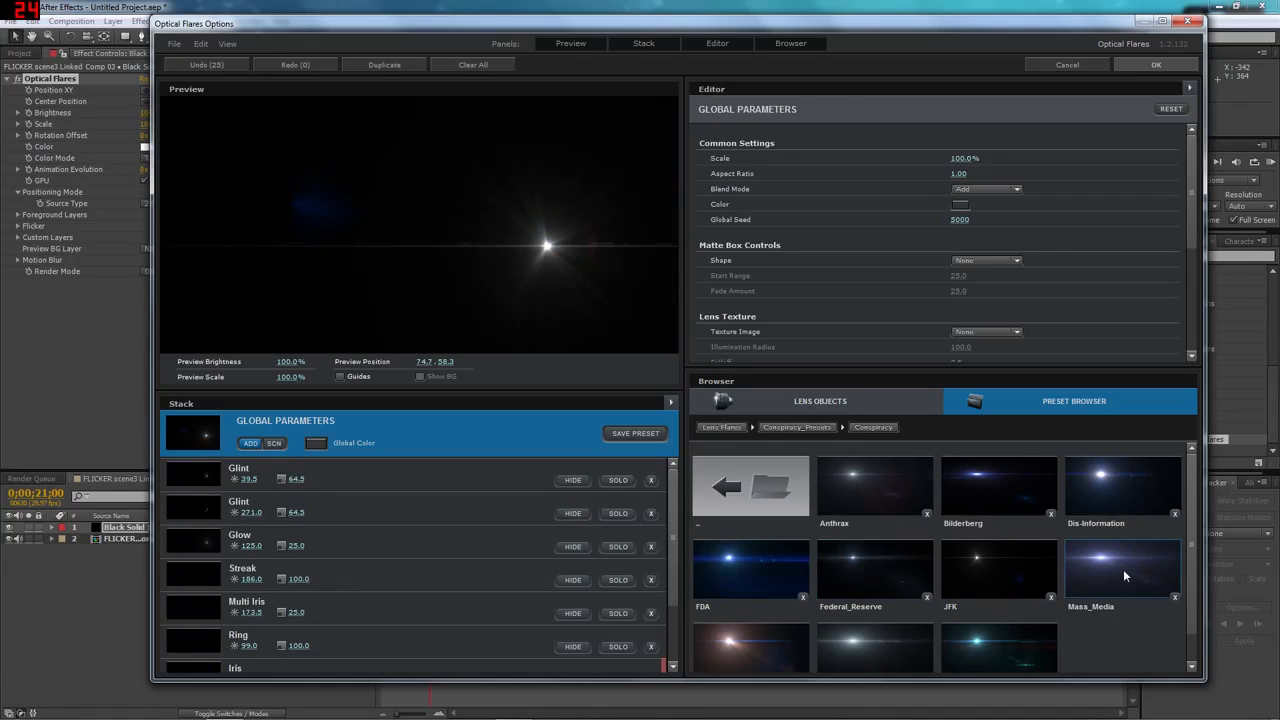
pyautogui.click(1123, 569)
pyautogui.click(868, 645)
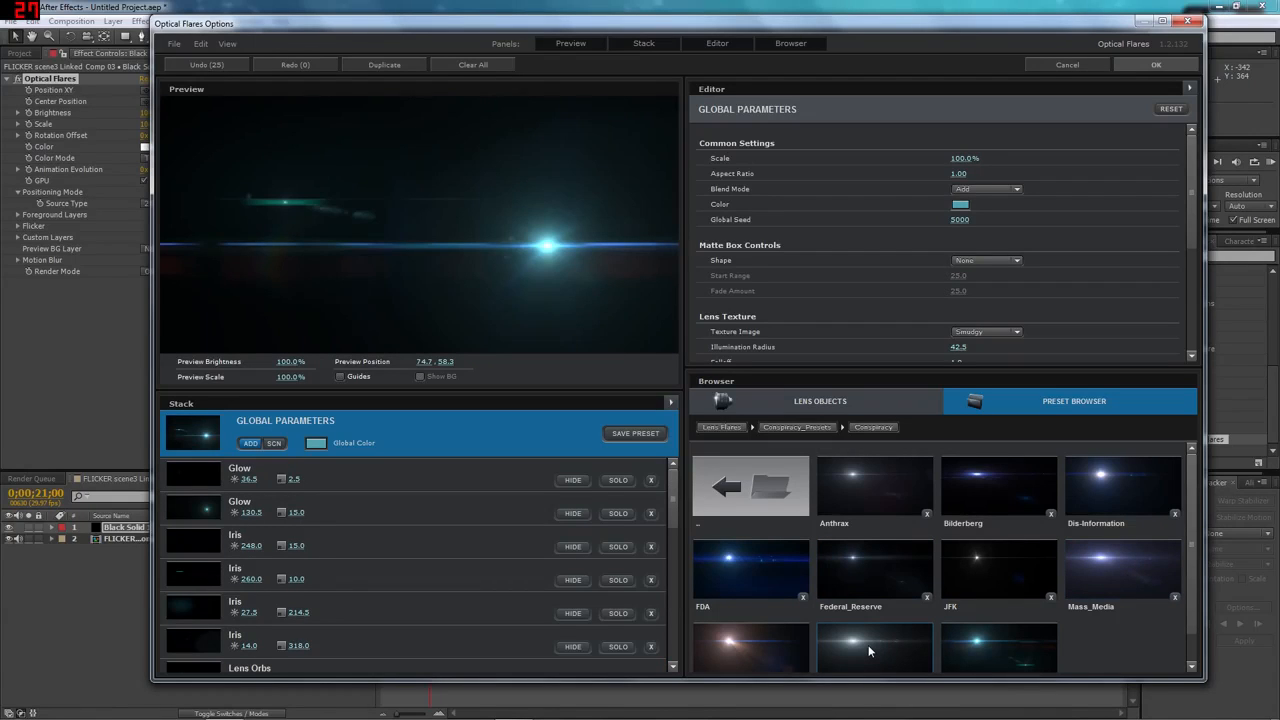
pyautogui.click(800, 645)
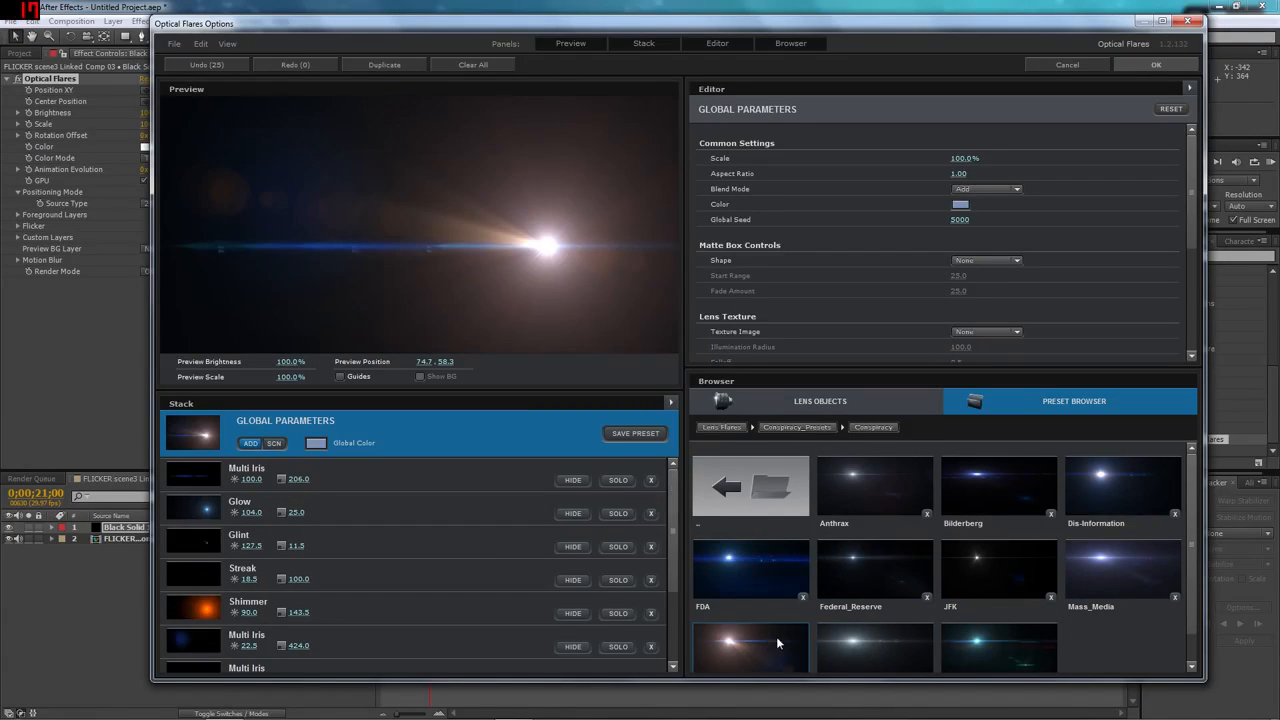
# Leave the Conspiracy presets and open the Pro Presets 2 folder inside Pro_Presets, VC_Pro_Presets 2
pyautogui.click(767, 490)
pyautogui.click(783, 490)
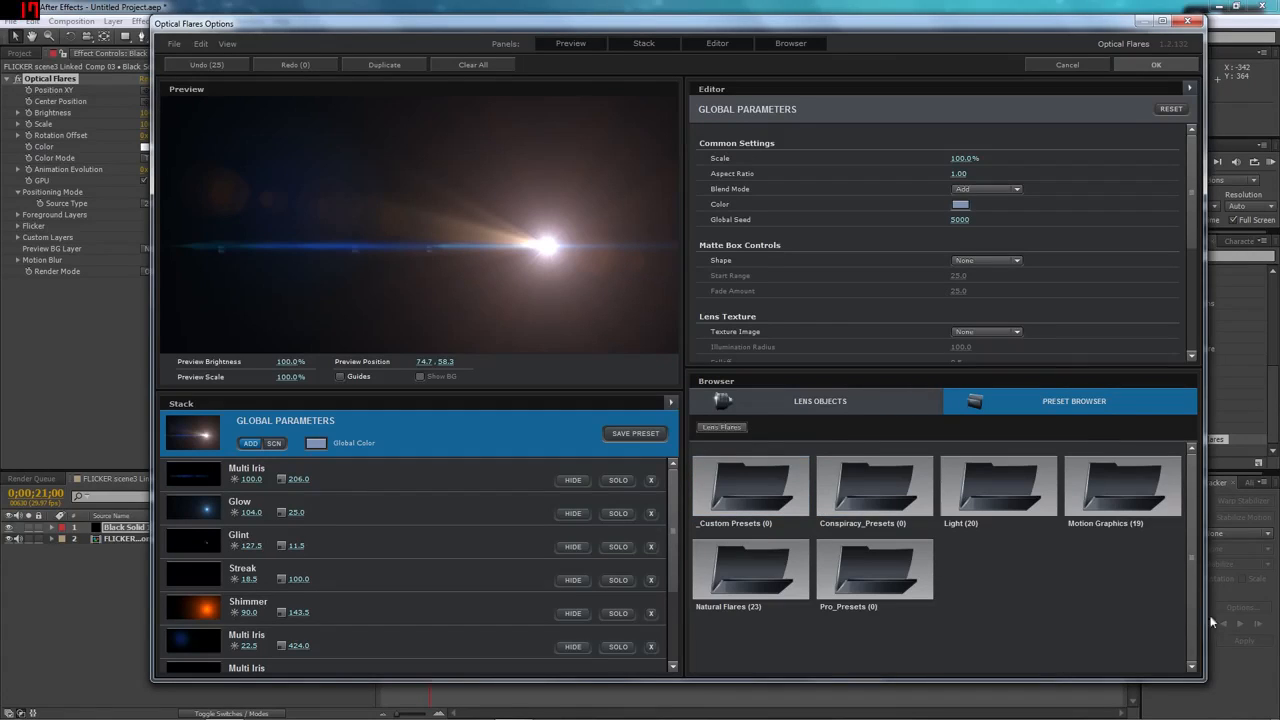
pyautogui.click(905, 568)
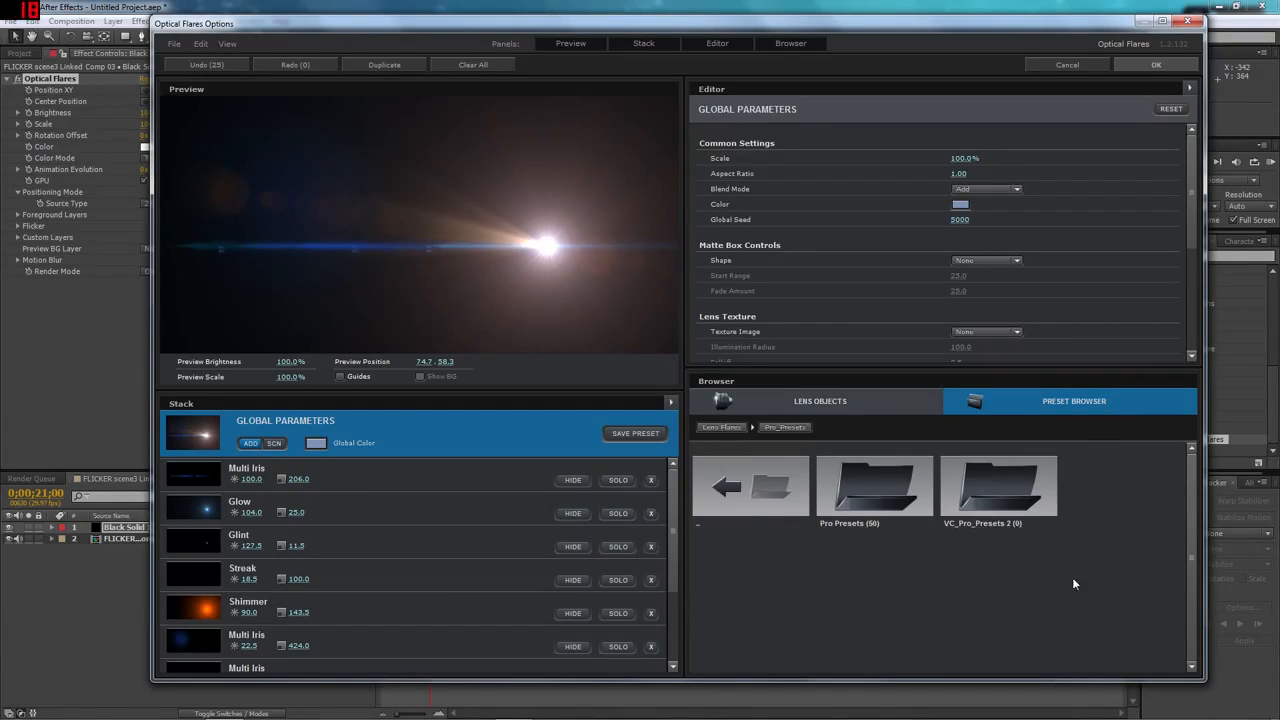
pyautogui.click(998, 505)
pyautogui.click(1121, 503)
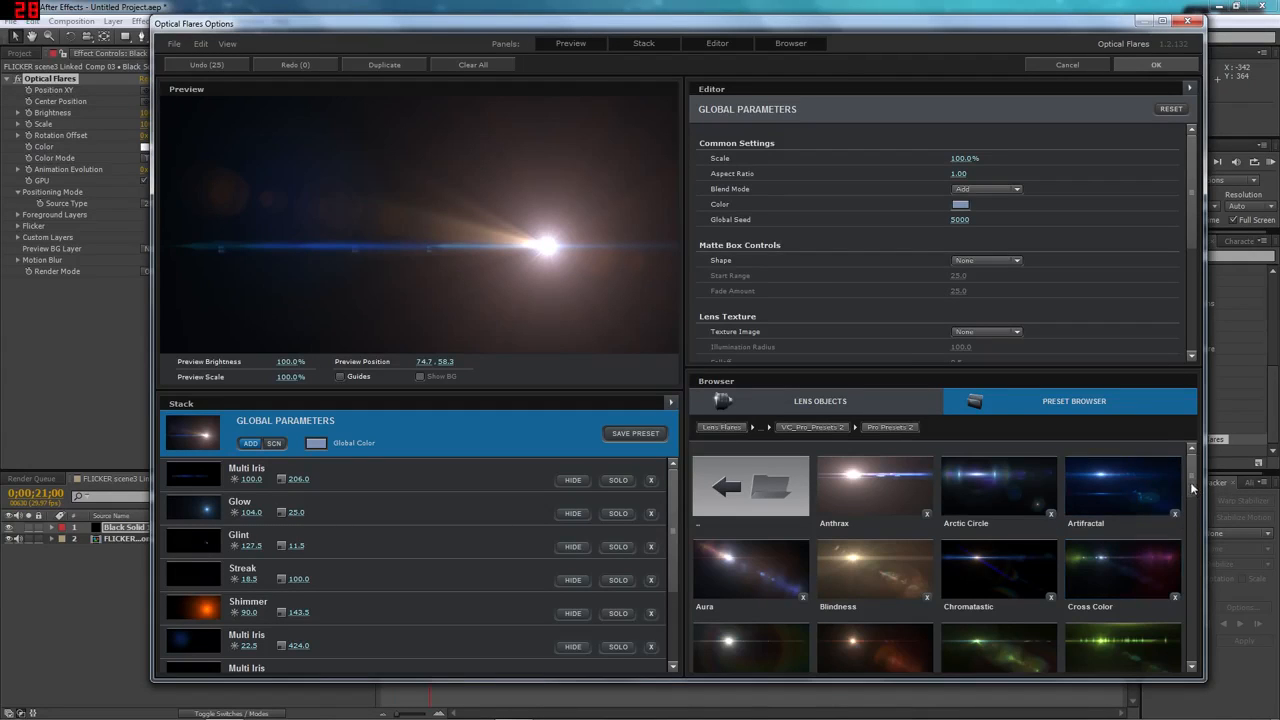
# Preview the Arctic Circle preset and one from the row below it, moving the flare to about 71.5, 38.9
pyautogui.click(997, 490)
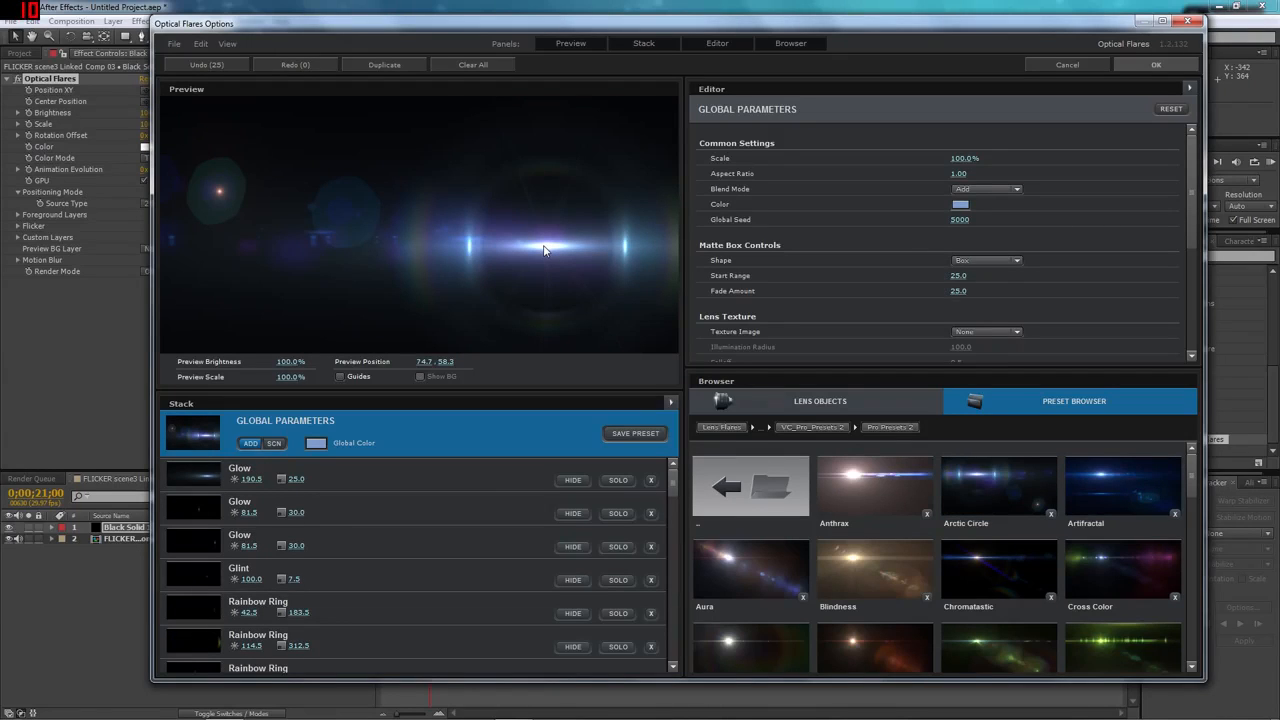
pyautogui.moveTo(544, 250); pyautogui.dragTo(584, 199)
pyautogui.click(962, 550)
pyautogui.moveTo(588, 198); pyautogui.dragTo(530, 196)
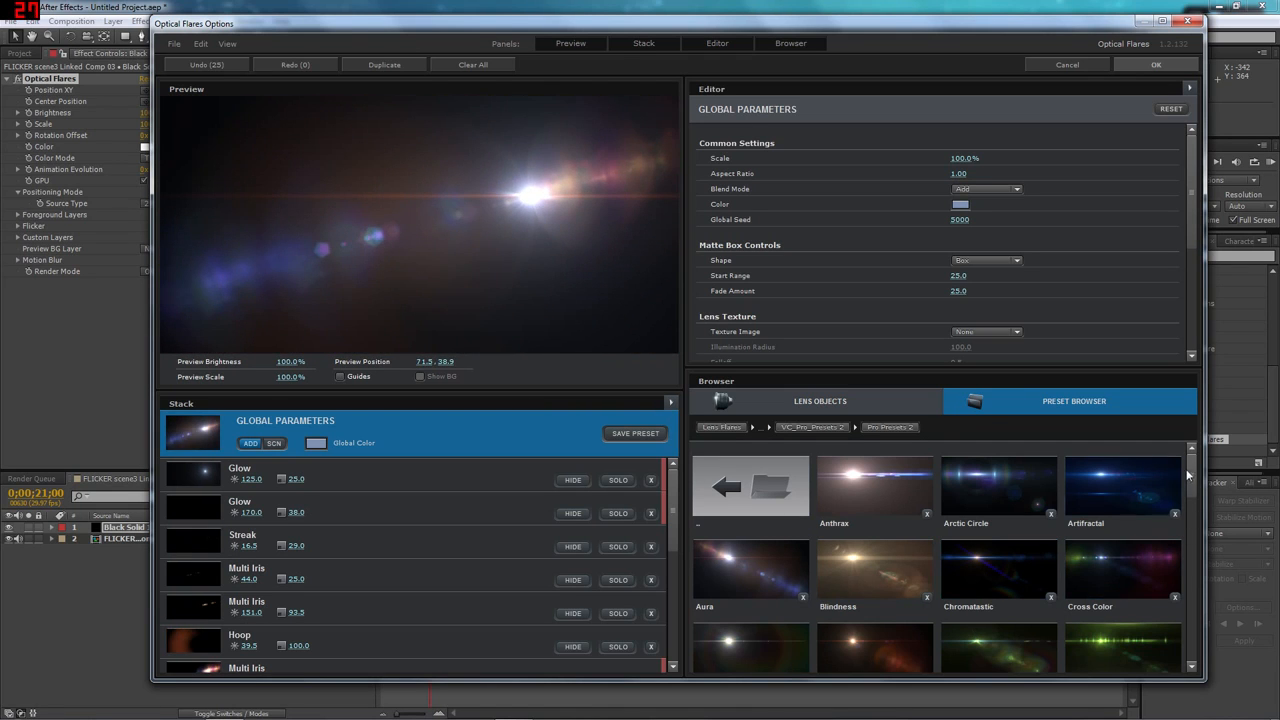
# Preview the Destroyer, Digital Green and Glamour presets in turn, moving the flare to about 49.9, 62.4 and on to about 78.3, 38.1
pyautogui.scroll(-3, 1185, 490)
pyautogui.click(998, 520)
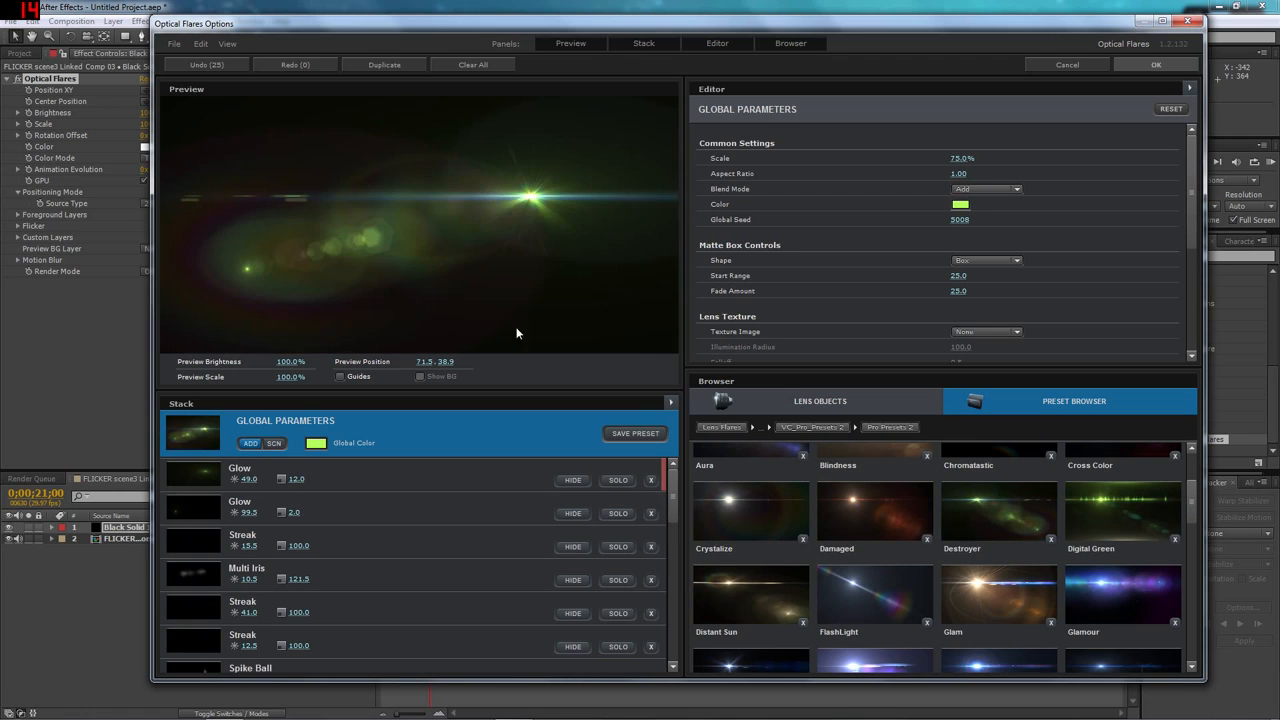
pyautogui.moveTo(552, 212); pyautogui.dragTo(420, 255)
pyautogui.click(1148, 522)
pyautogui.click(1122, 594)
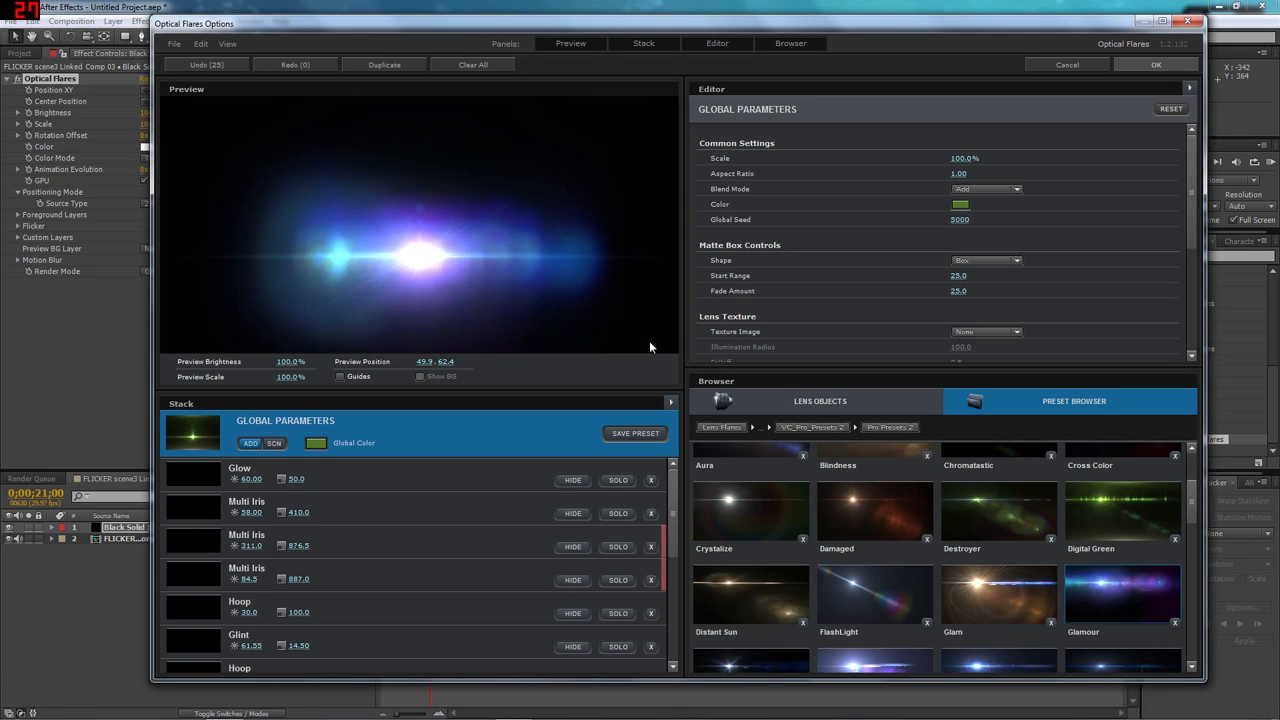
pyautogui.moveTo(419, 258); pyautogui.dragTo(525, 180)
# Load the Shine Colors preset with the flare moved to about 81.6, 60.1, and browse the rest of the Pro Presets 2 folder
pyautogui.moveTo(1193, 521); pyautogui.dragTo(1199, 599)
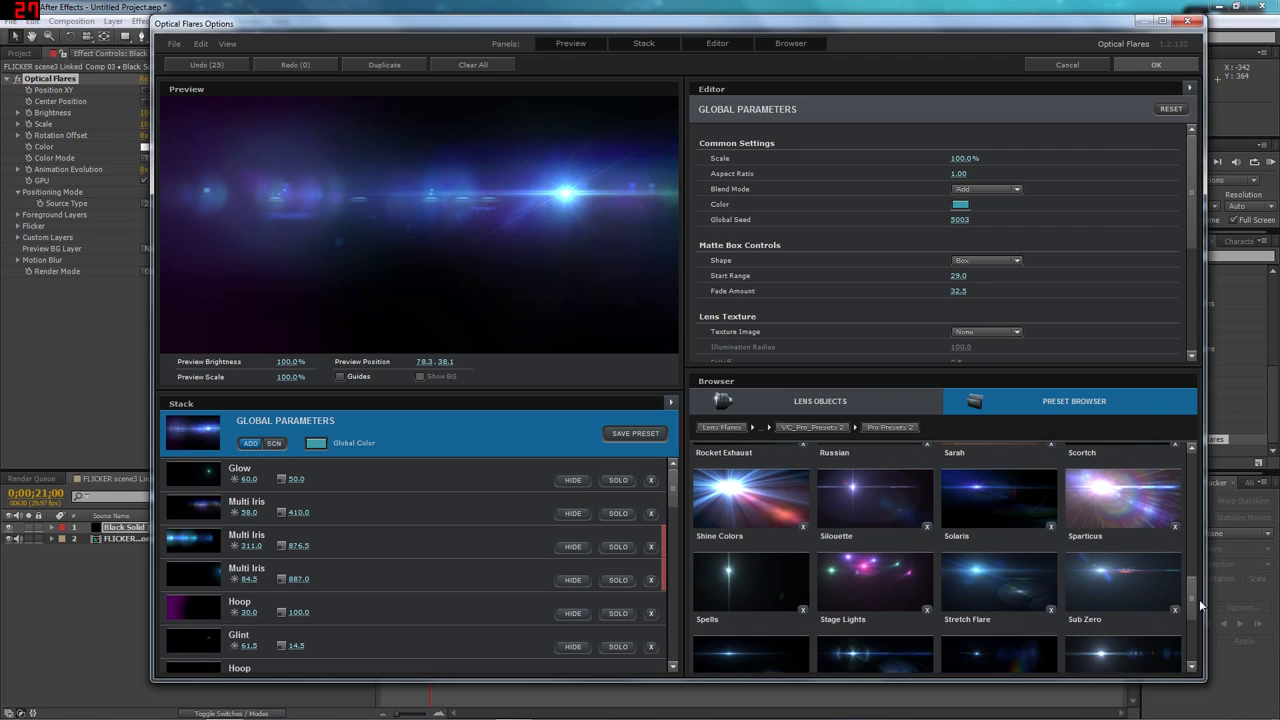
pyautogui.click(745, 495)
pyautogui.moveTo(508, 198); pyautogui.dragTo(584, 251)
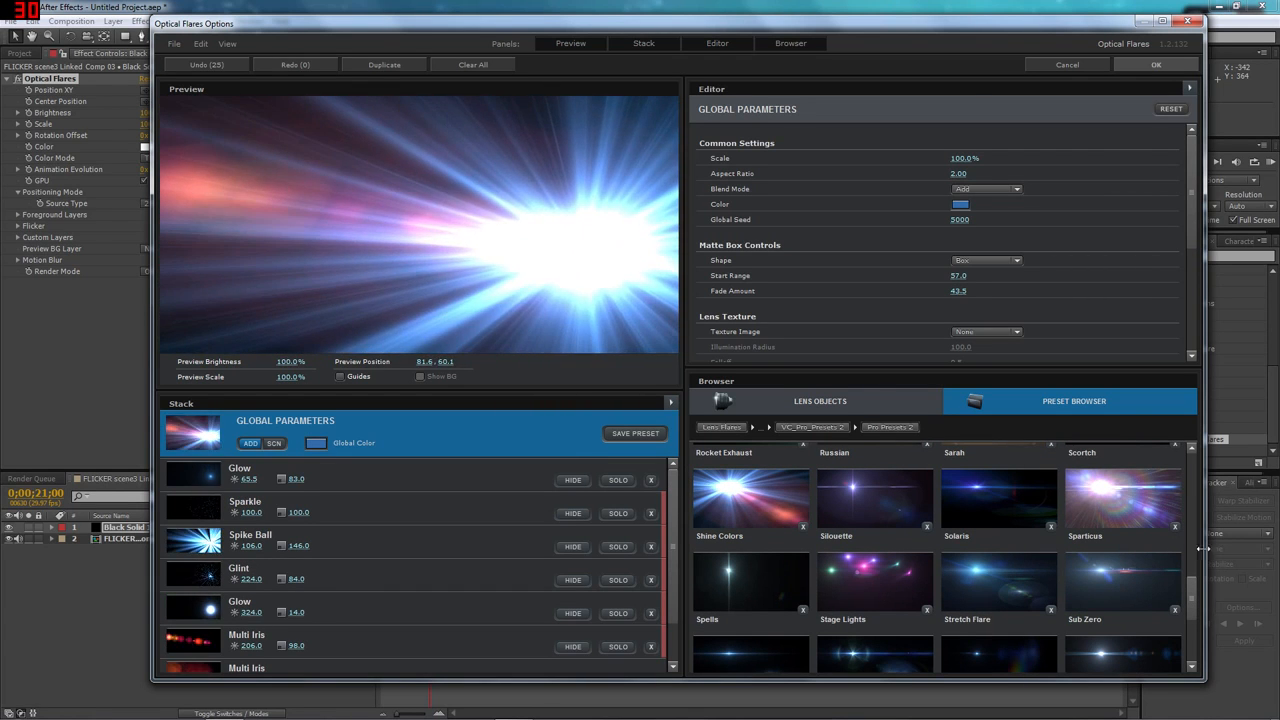
pyautogui.moveTo(1197, 594); pyautogui.dragTo(1191, 649)
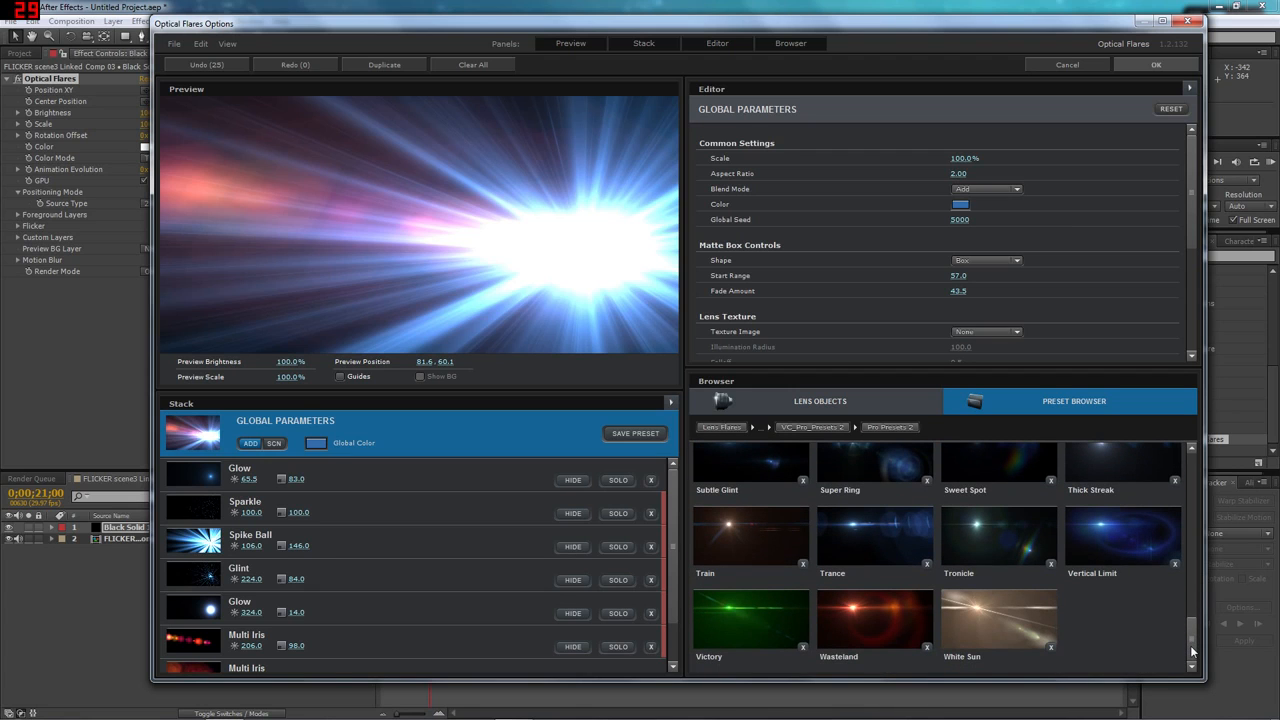
pyautogui.moveTo(1194, 640); pyautogui.dragTo(1169, 481)
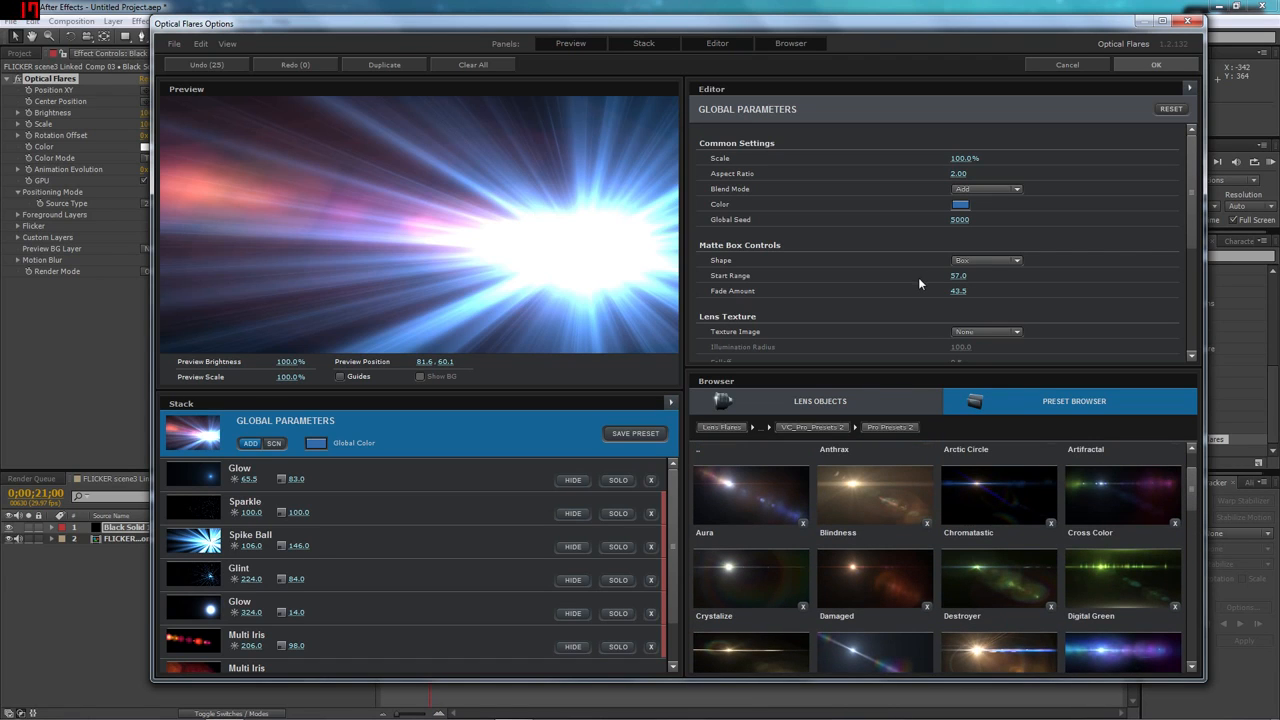
# Switch back to the lens objects and delete every element of the Shine Colors flare from the stack
pyautogui.click(820, 400)
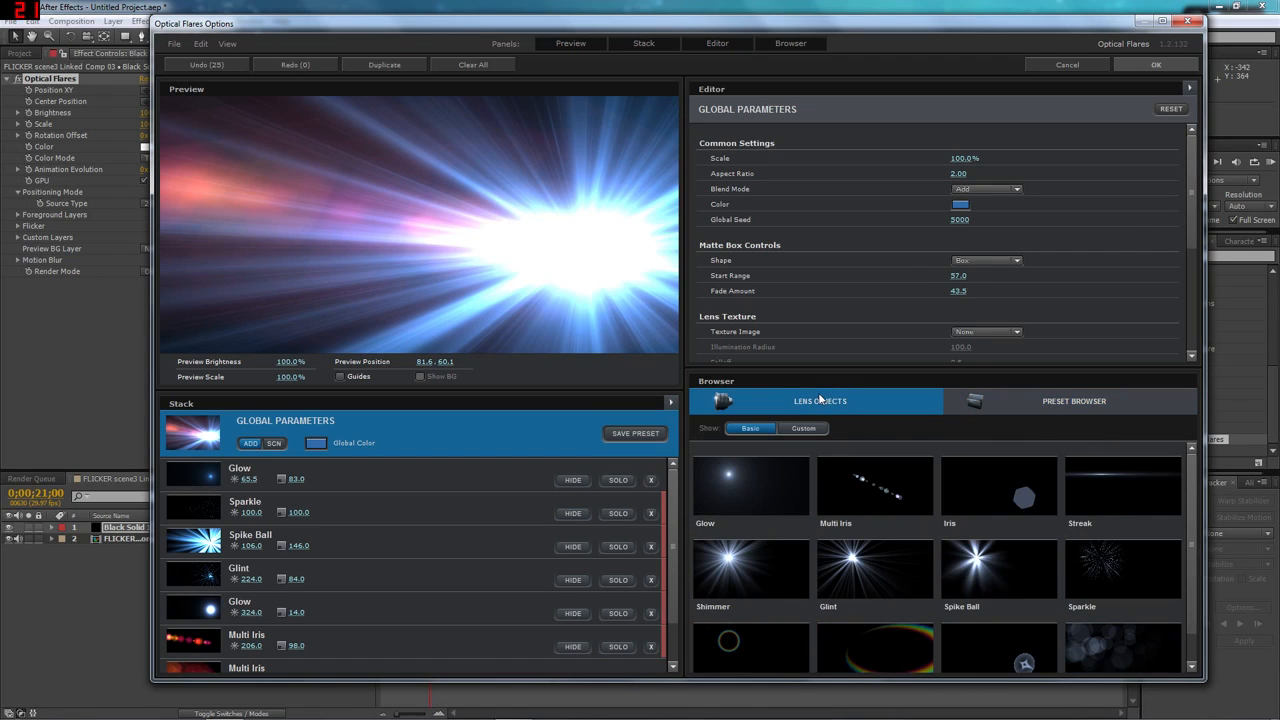
pyautogui.click(650, 480)
pyautogui.click(650, 480)
pyautogui.click(650, 480)
pyautogui.click(650, 480)
pyautogui.click(650, 480)
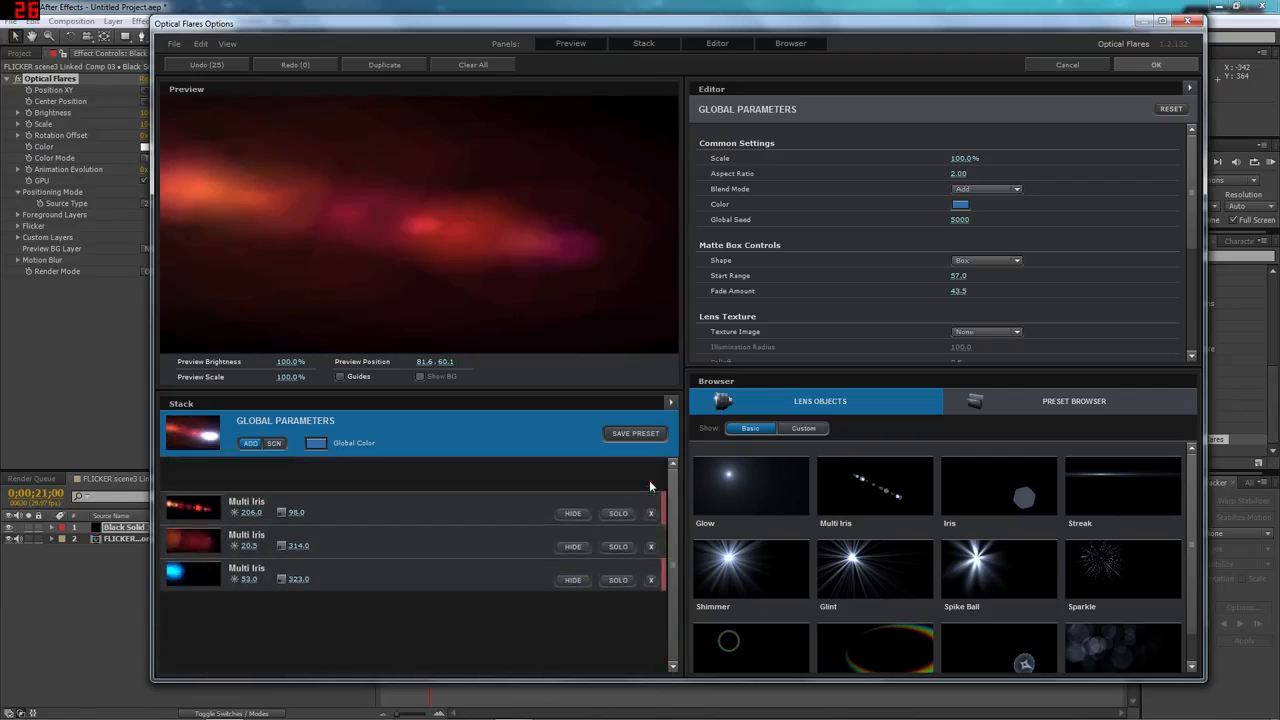
pyautogui.click(650, 482)
pyautogui.click(650, 482)
pyautogui.click(650, 482)
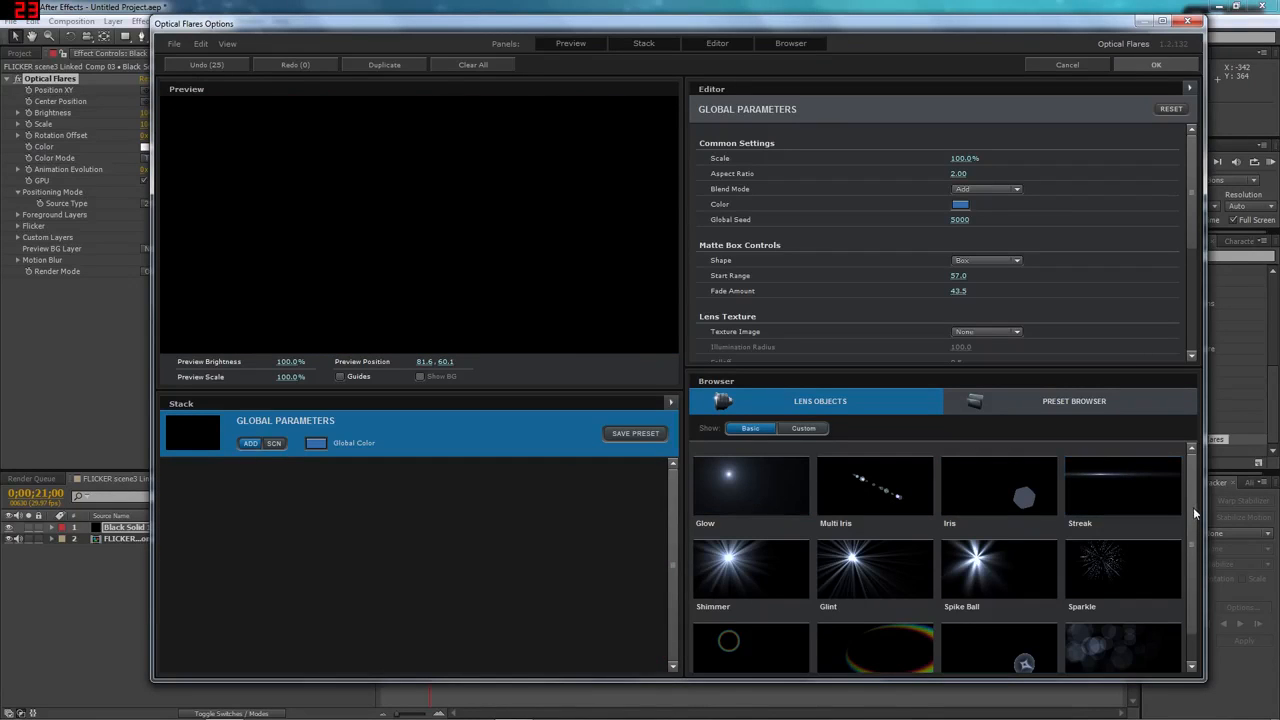
# Add the custom Anamorphic Spot Red, Anamorphic Stripes, Anamorphic Spots, Anamorphic Spots Small and Anamorphic Spots Micro objects to the stack
pyautogui.scroll(-1, 1193, 507)
pyautogui.scroll(1, 1203, 578)
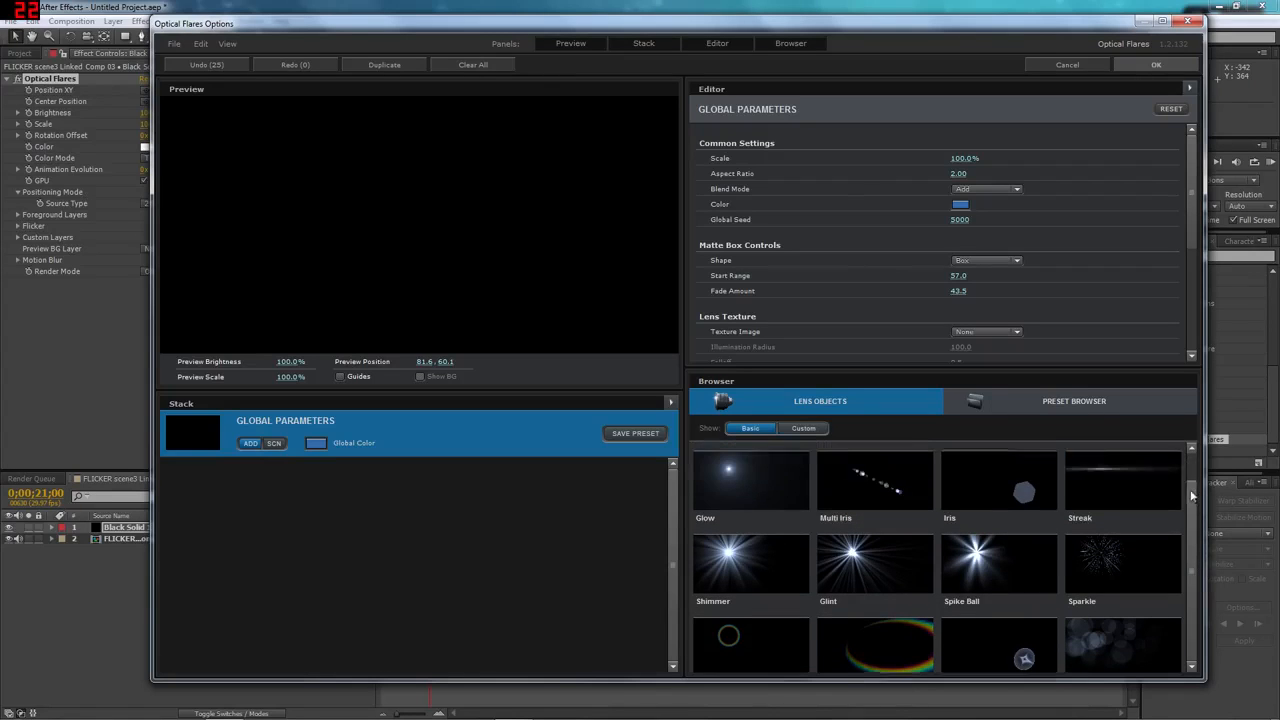
pyautogui.click(787, 427)
pyautogui.scroll(2, 1125, 565)
pyautogui.click(1120, 486)
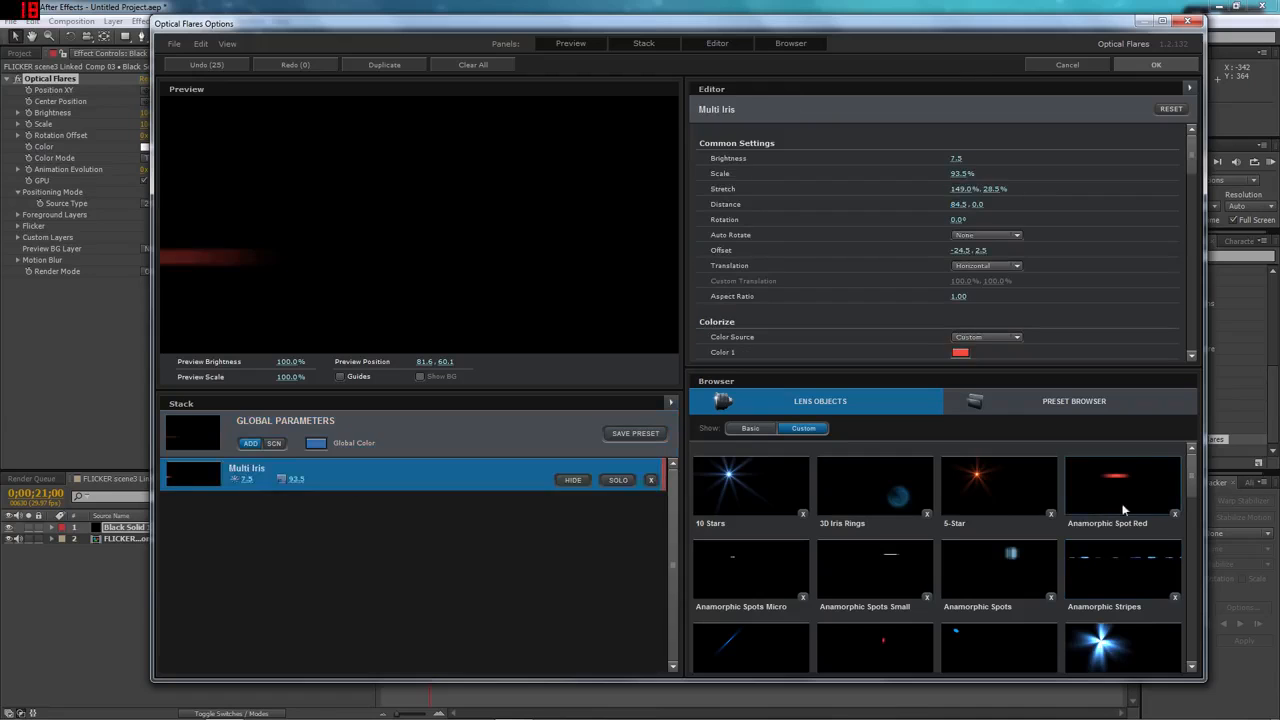
pyautogui.click(1138, 568)
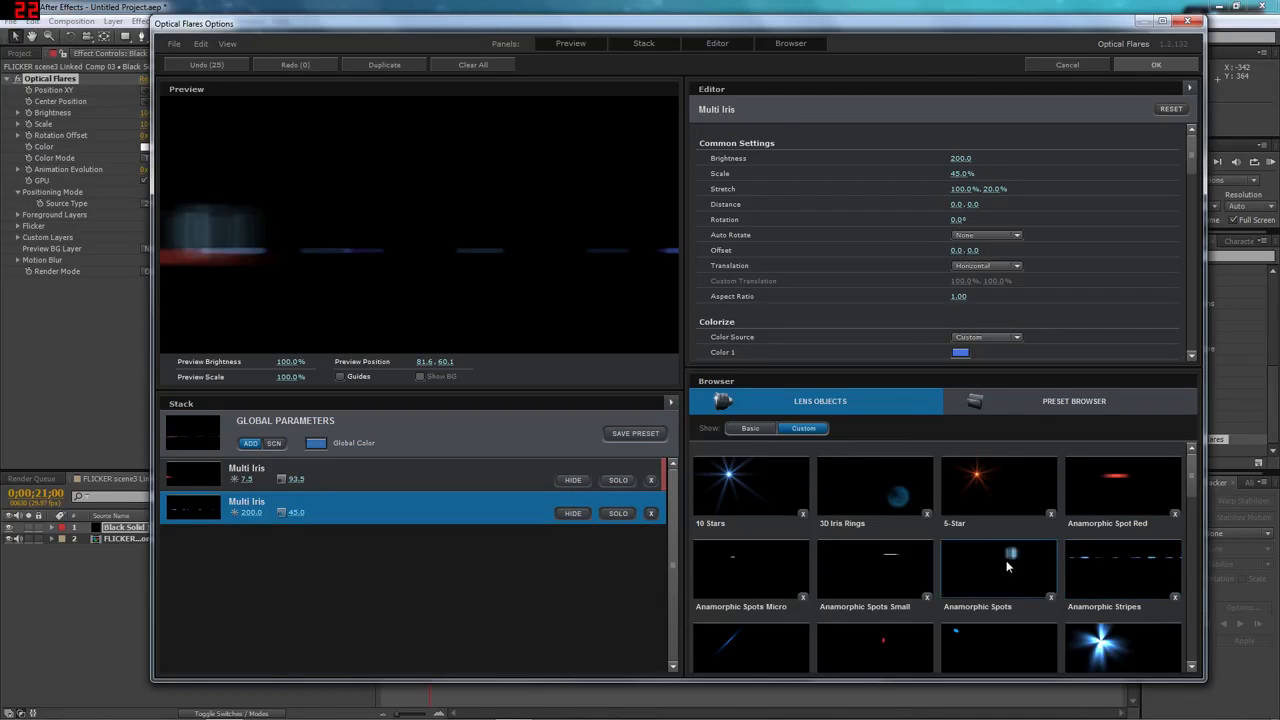
pyautogui.click(1007, 566)
pyautogui.click(885, 572)
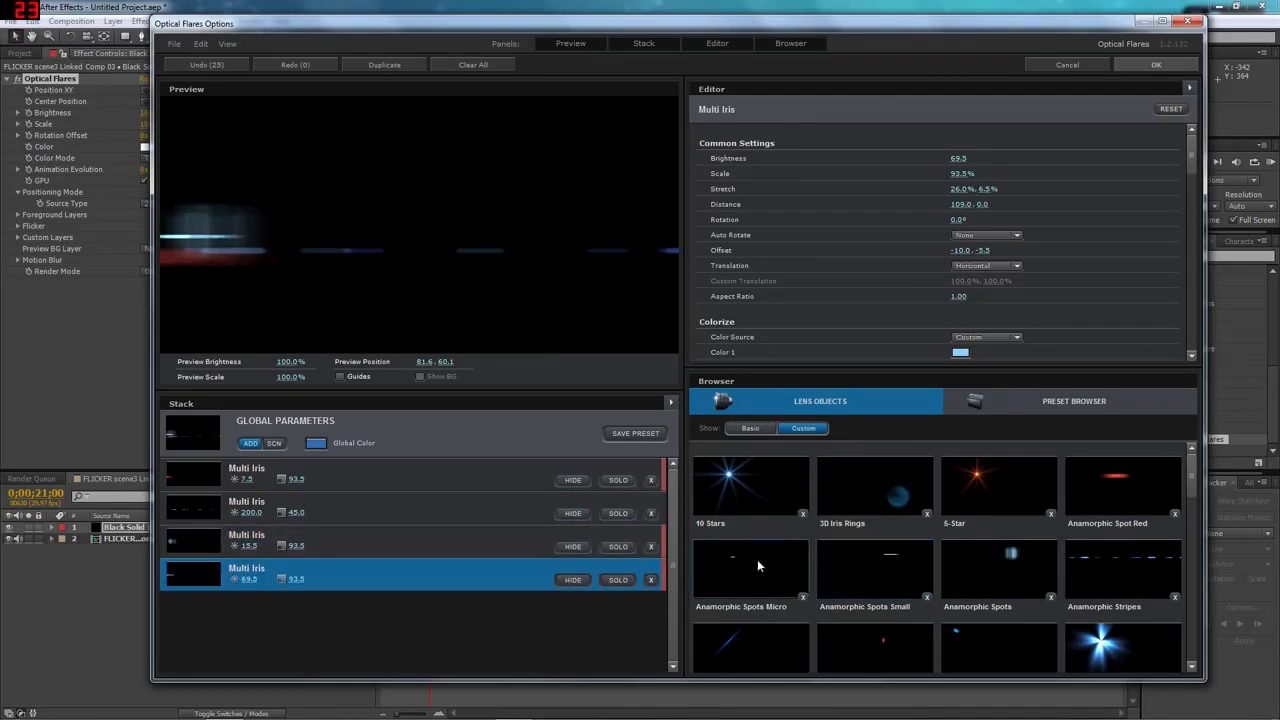
pyautogui.click(757, 562)
# Preview the combined flare at about 37.0, 68.4 and 61.8, 61.9, browse the custom objects, and return to the basic ones
pyautogui.moveTo(407, 287); pyautogui.dragTo(365, 271)
pyautogui.moveTo(1192, 480); pyautogui.dragTo(1232, 642)
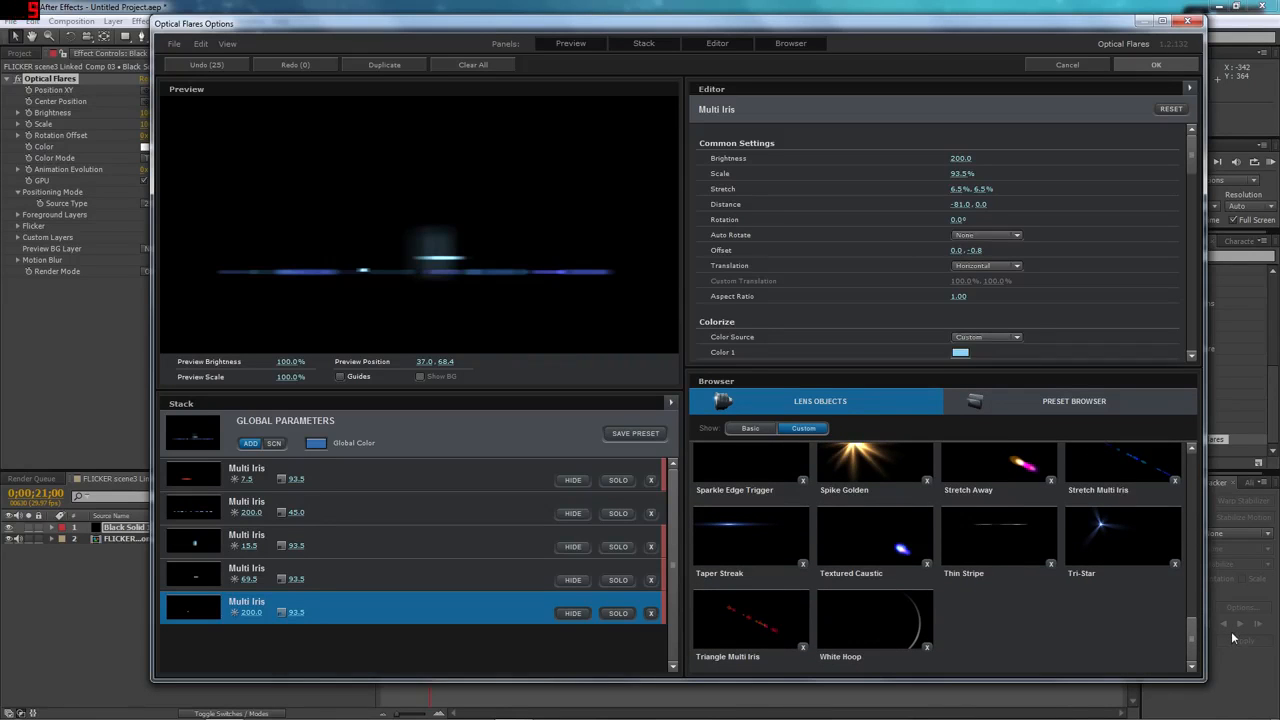
pyautogui.moveTo(1231, 631); pyautogui.dragTo(1217, 456)
pyautogui.moveTo(410, 272); pyautogui.dragTo(478, 255)
pyautogui.click(749, 429)
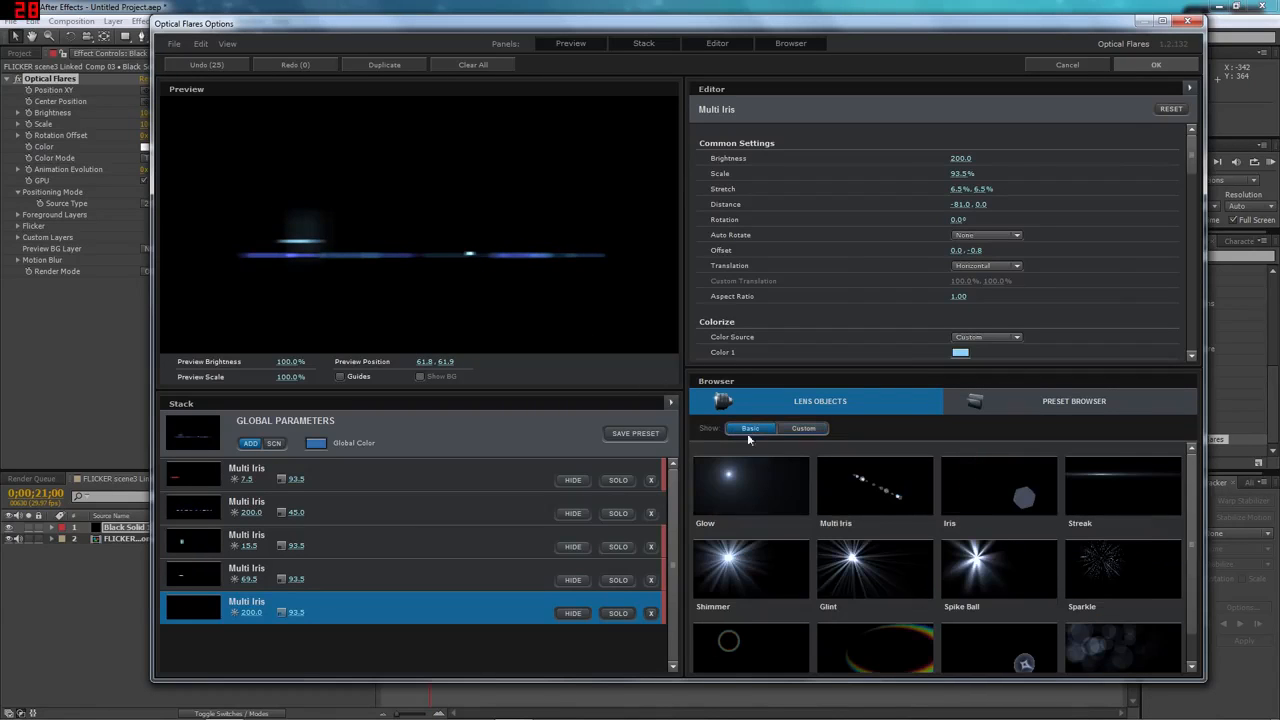
# Try adding the basic Multi Iris, preview it with the flare moved to about 59.8, 61.7, and remove it again
pyautogui.click(872, 495)
pyautogui.moveTo(494, 266)
pyautogui.mouseDown()
pyautogui.moveTo(568, 272)
pyautogui.moveTo(472, 260)
pyautogui.mouseUp()
pyautogui.press('Delete')
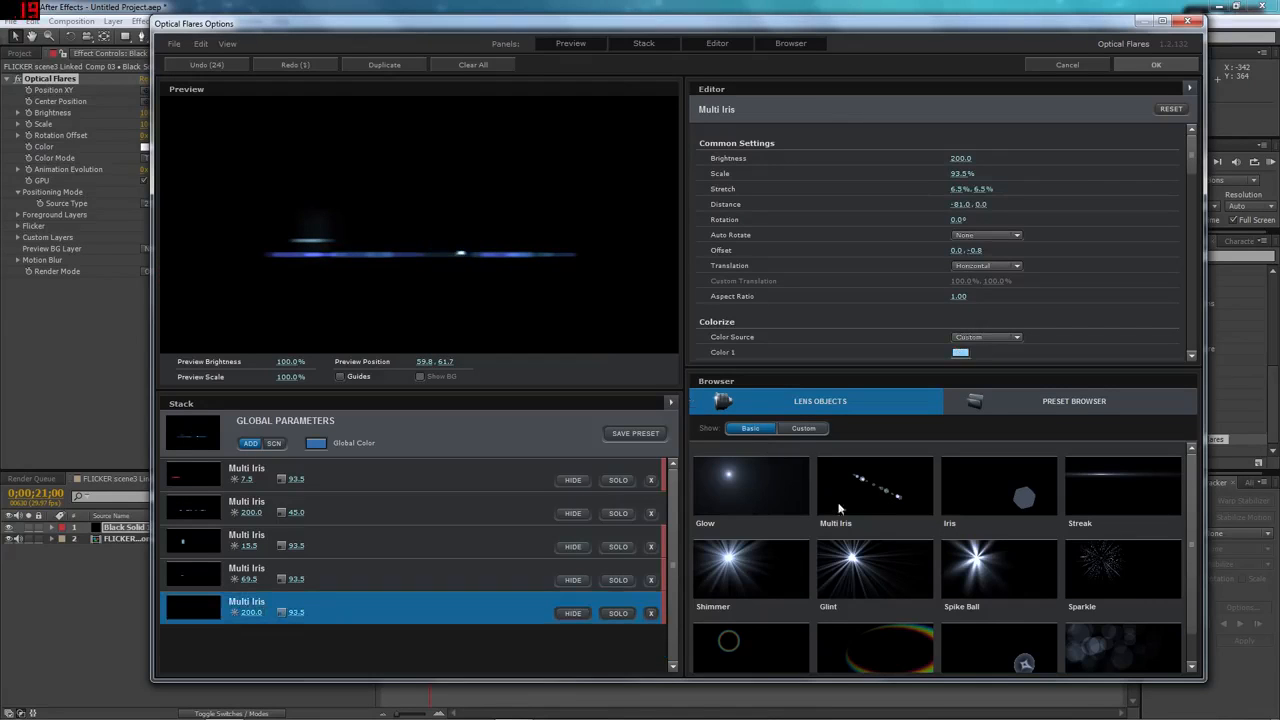
# Add the basic Glow object to the stack and preview the flare at about 59.4, 64.2
pyautogui.click(750, 488)
pyautogui.moveTo(583, 334); pyautogui.dragTo(466, 262)
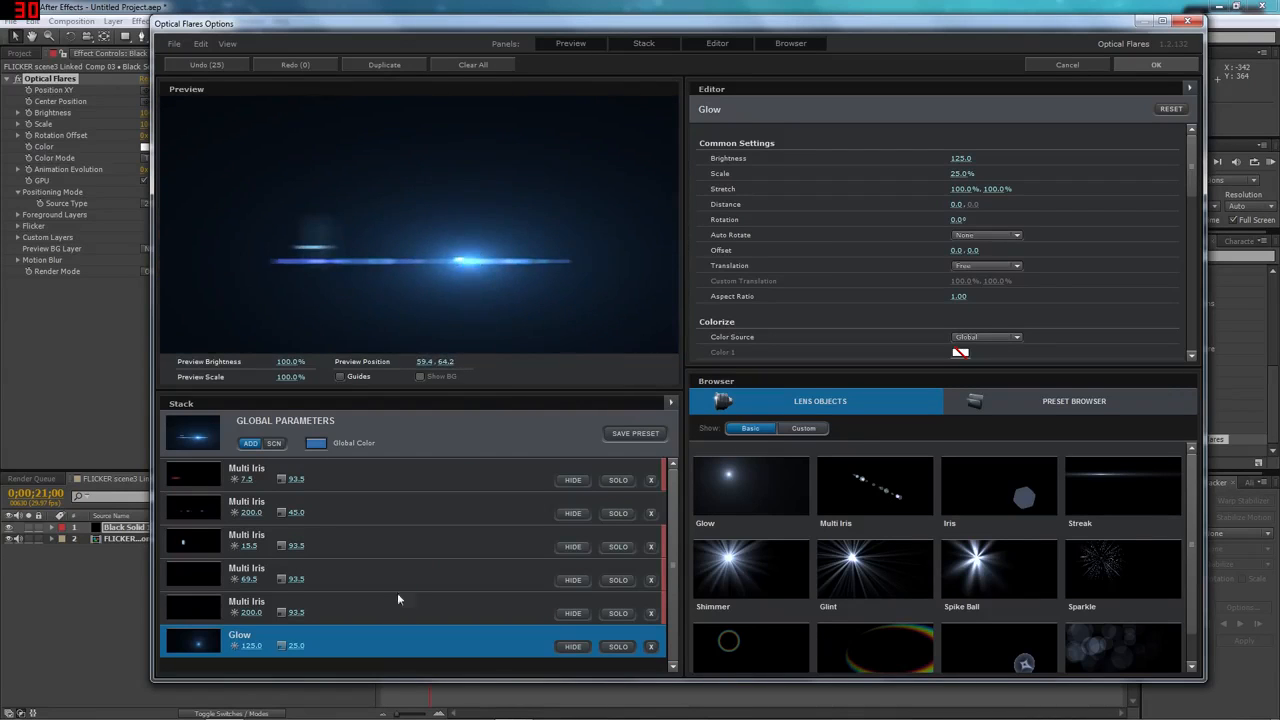
# Hide every stack element except the first Multi Iris, and preview that one with the flare moved to about 85.2, 59.3
pyautogui.click(340, 455)
pyautogui.click(385, 476)
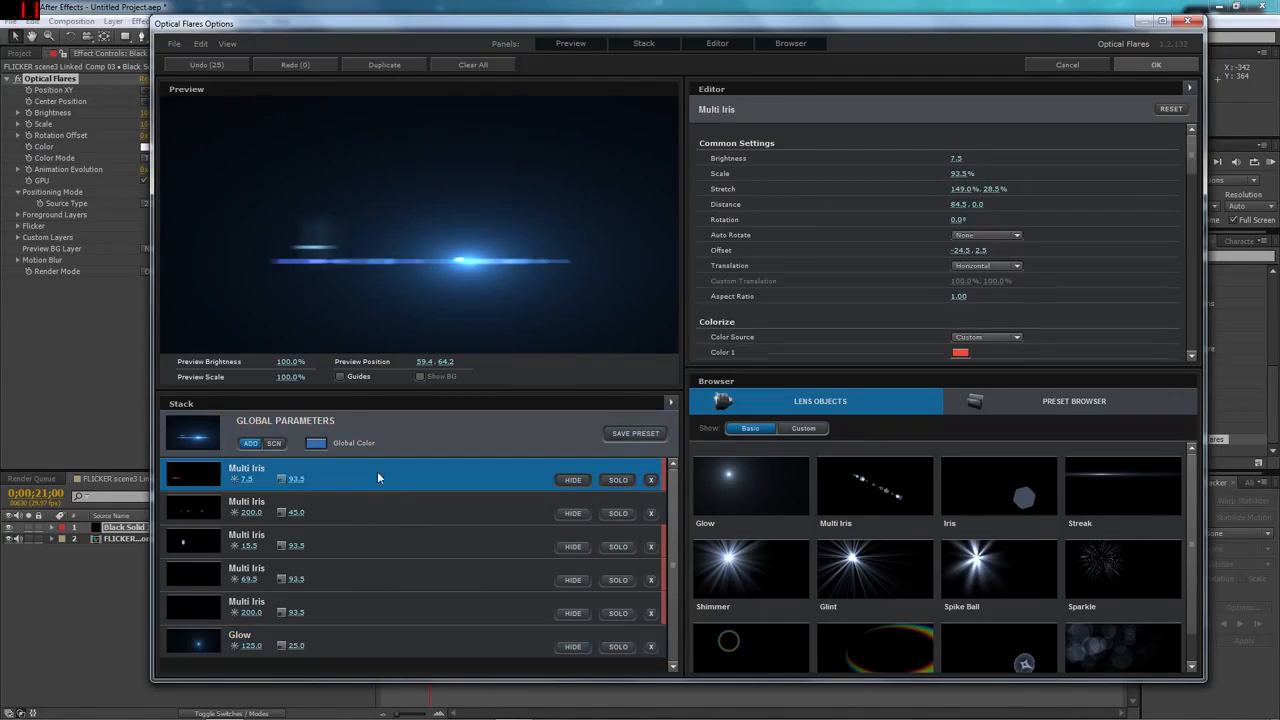
pyautogui.click(573, 513)
pyautogui.click(573, 547)
pyautogui.click(573, 580)
pyautogui.click(573, 613)
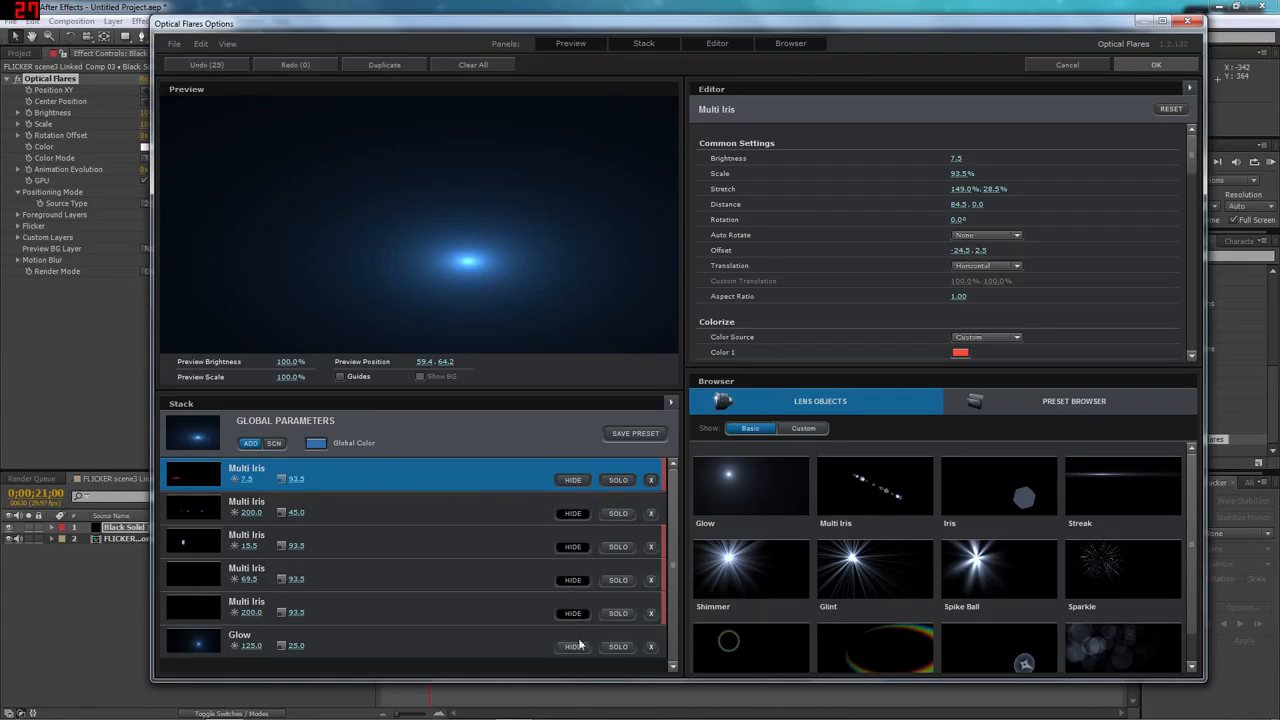
pyautogui.click(574, 646)
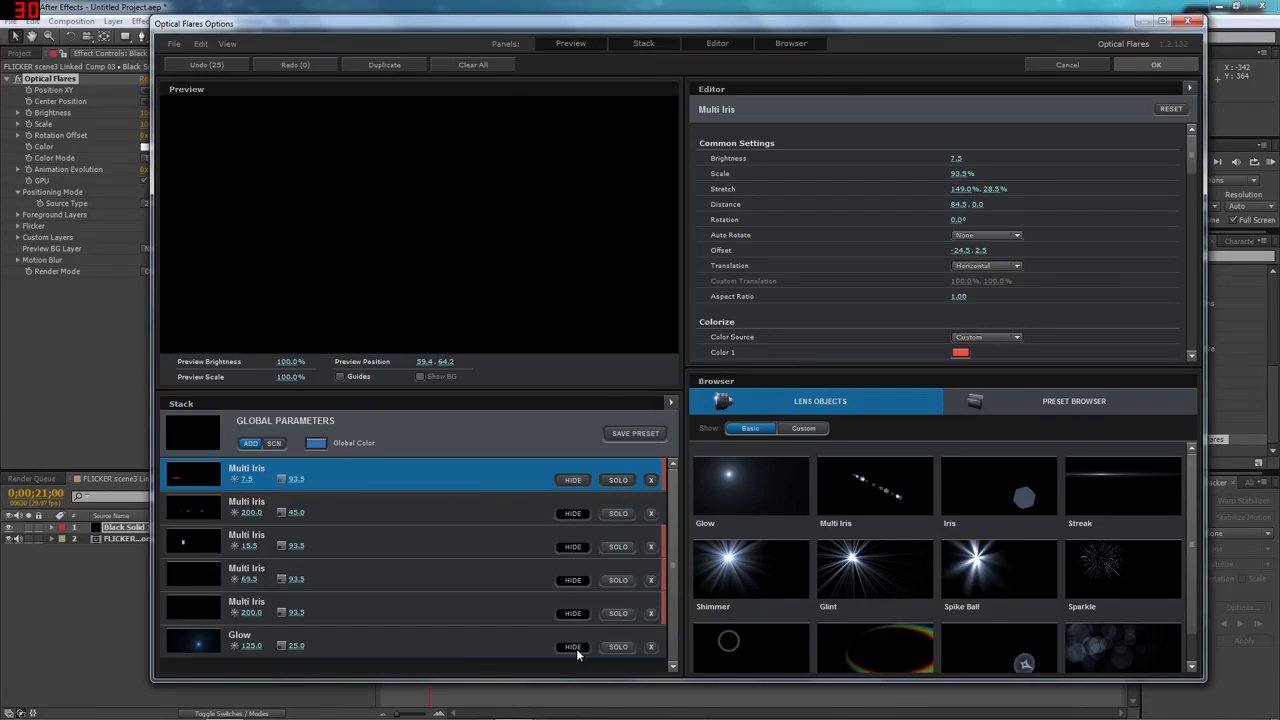
pyautogui.click(565, 481)
pyautogui.moveTo(475, 218)
pyautogui.mouseDown()
pyautogui.moveTo(563, 294)
pyautogui.moveTo(520, 257)
pyautogui.moveTo(558, 244)
pyautogui.moveTo(617, 251)
pyautogui.moveTo(604, 254)
pyautogui.mouseUp()
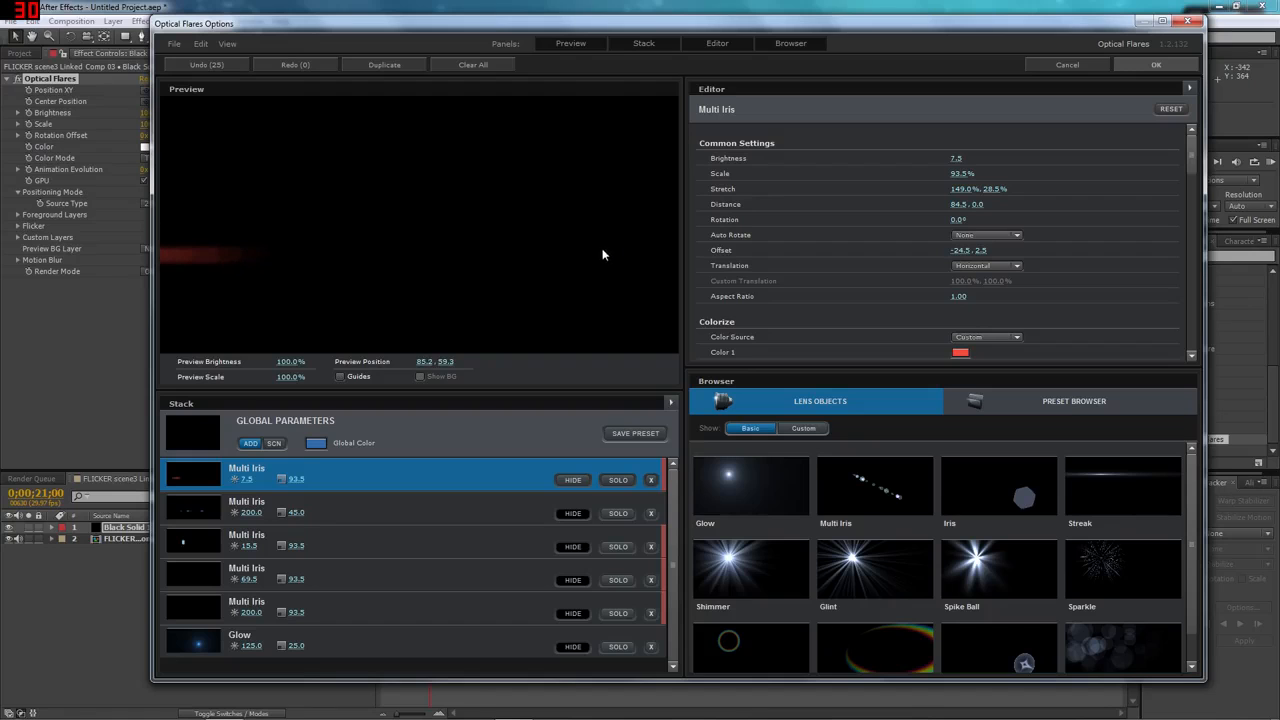
# Change Color 1 of the first Multi Iris to the blue 4A6CCF
pyautogui.click(960, 353)
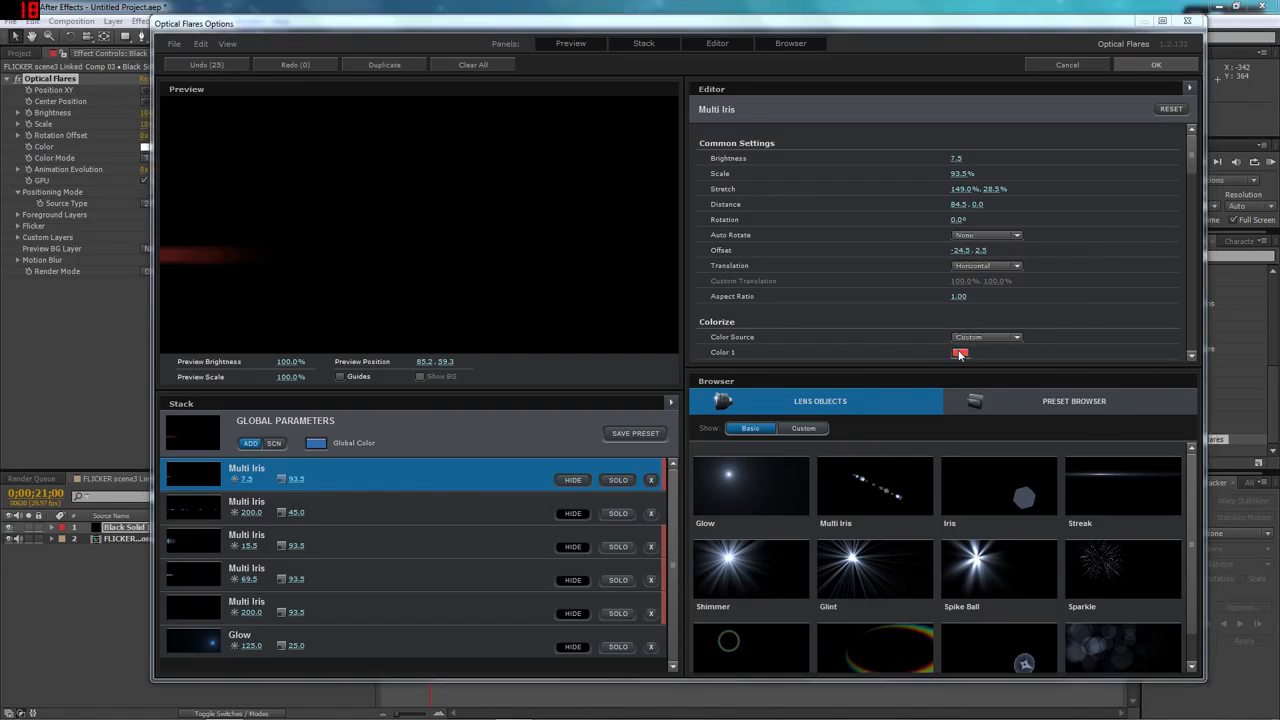
pyautogui.click(1021, 331)
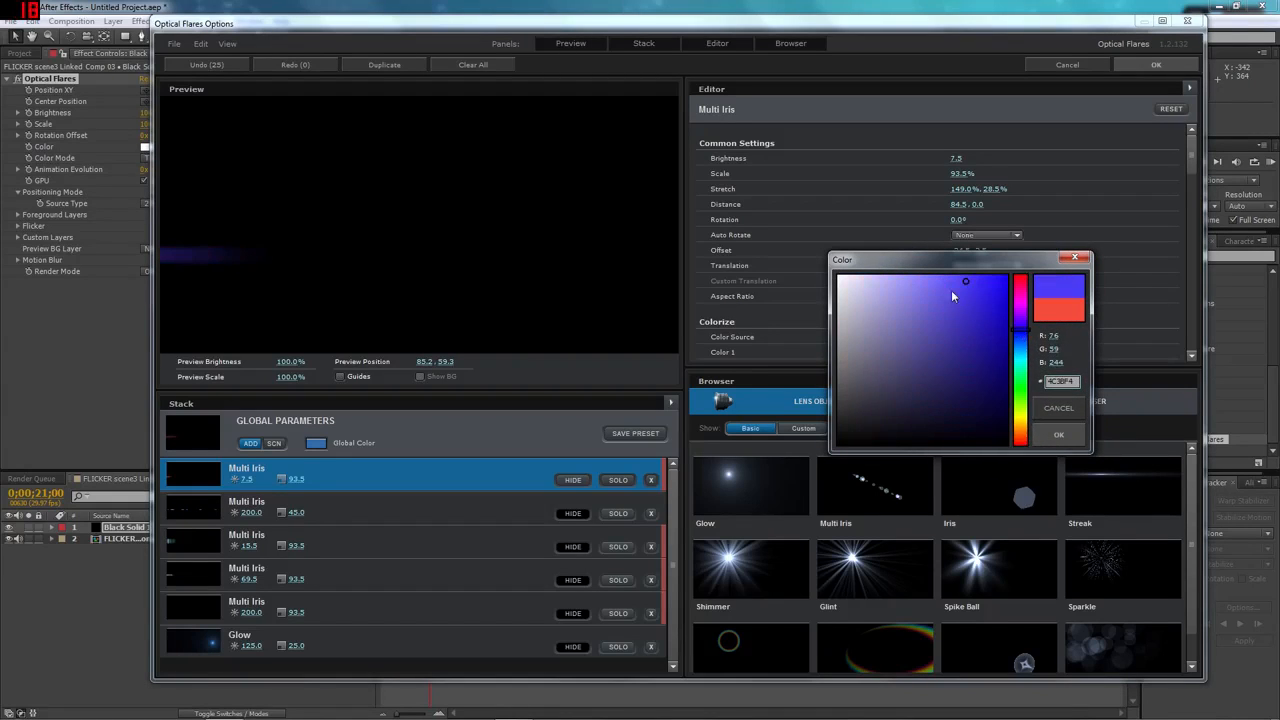
pyautogui.click(912, 294)
pyautogui.click(1019, 339)
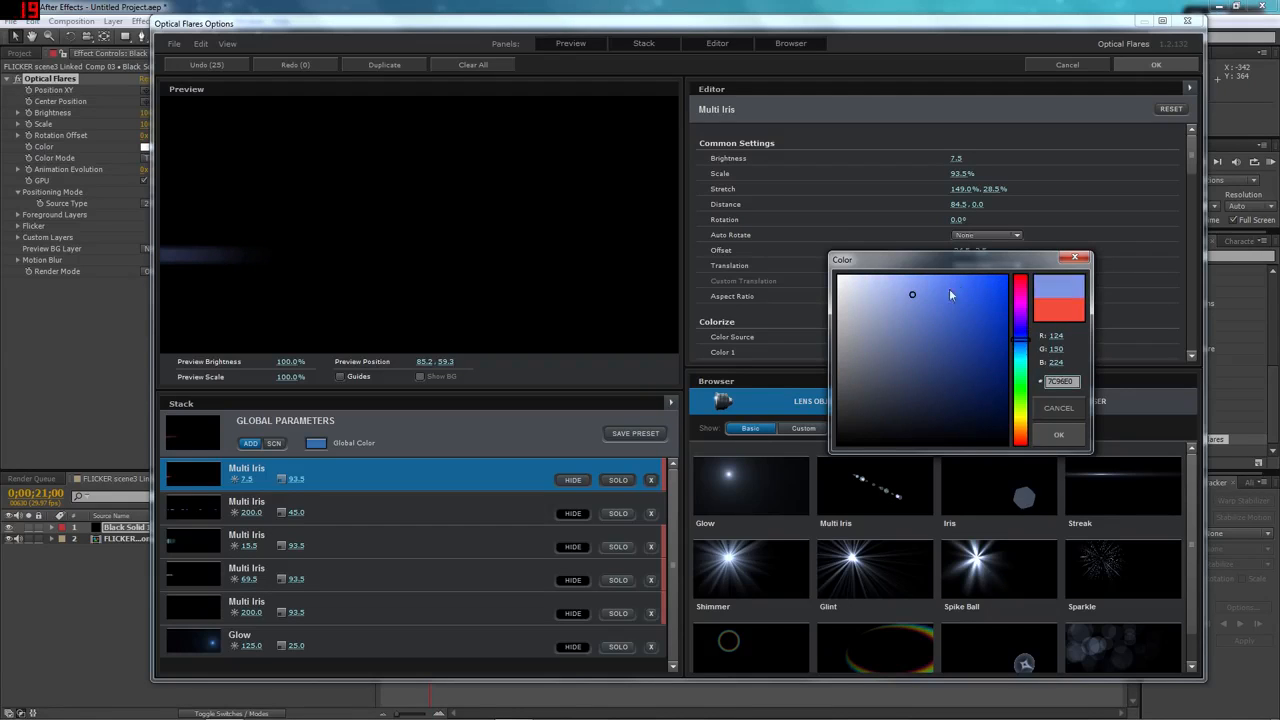
pyautogui.click(933, 292)
pyautogui.click(956, 342)
pyautogui.click(946, 307)
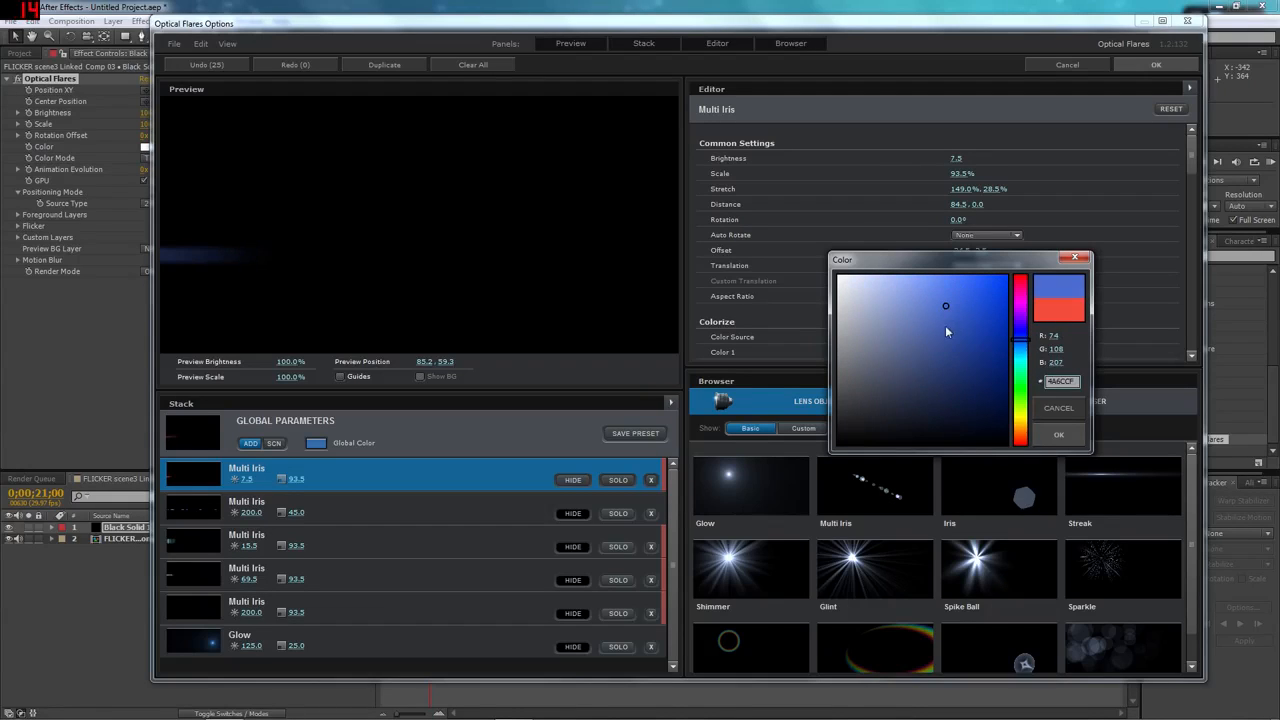
pyautogui.click(1060, 437)
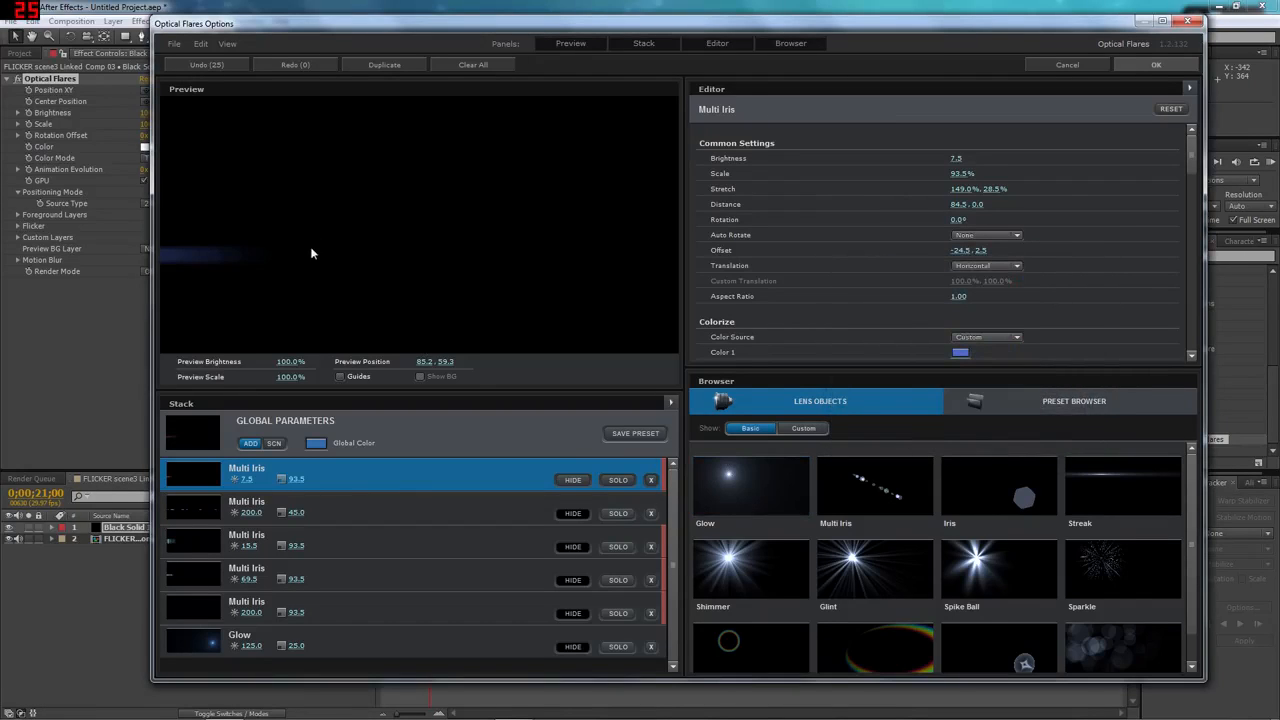
# Unhide all the other stack elements and preview the combined flare at about 14.5, 61.1 and 40.5, 67.4
pyautogui.moveTo(345, 259); pyautogui.dragTo(235, 254)
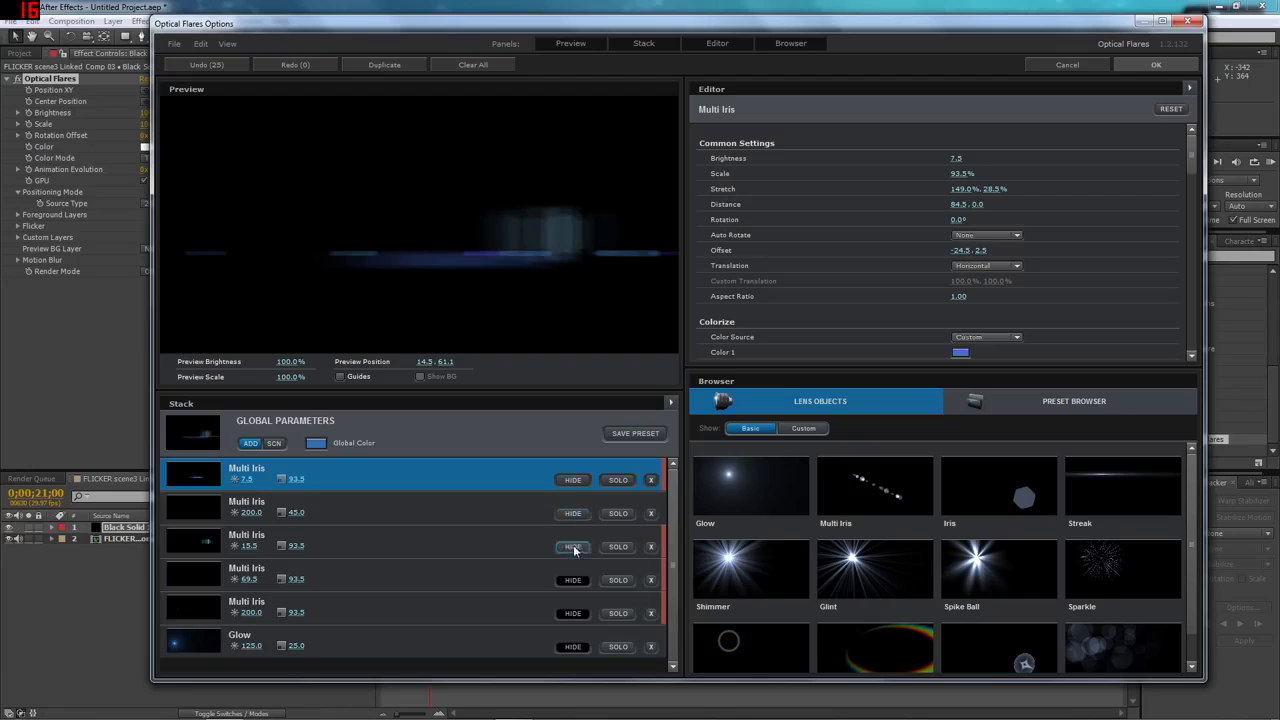
pyautogui.click(576, 582)
pyautogui.click(576, 615)
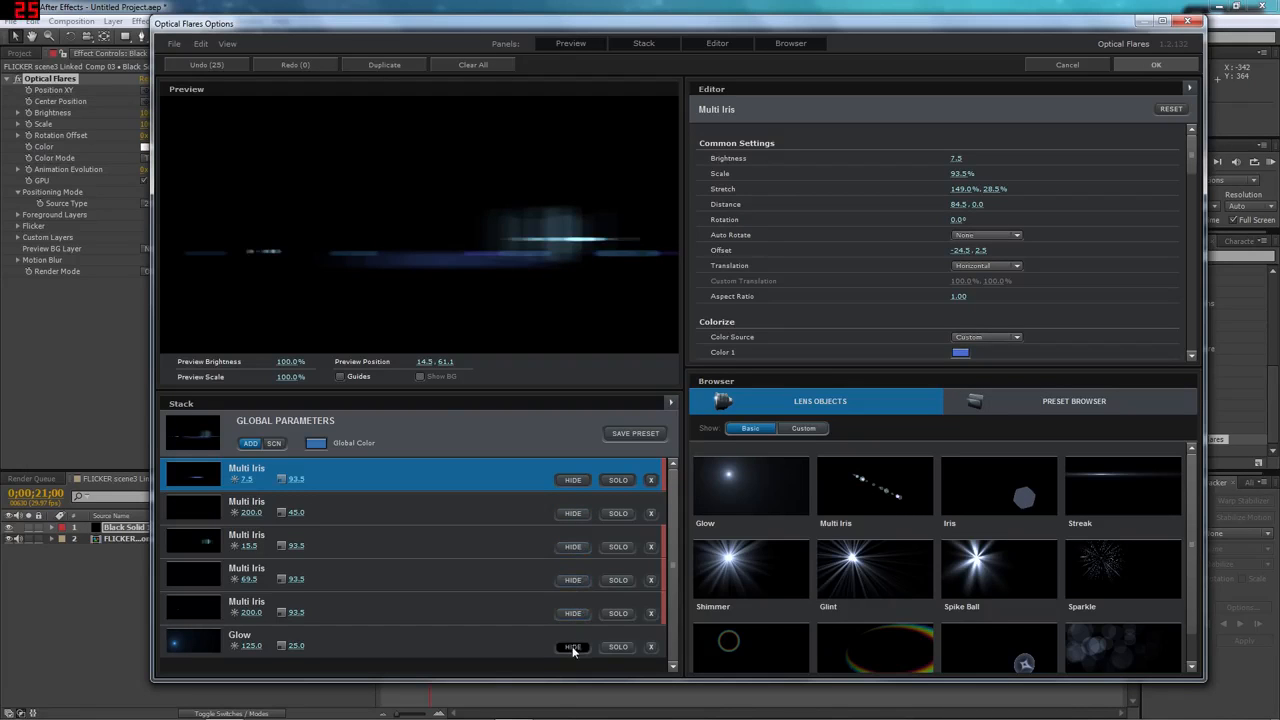
pyautogui.click(573, 647)
pyautogui.moveTo(396, 316); pyautogui.dragTo(370, 273)
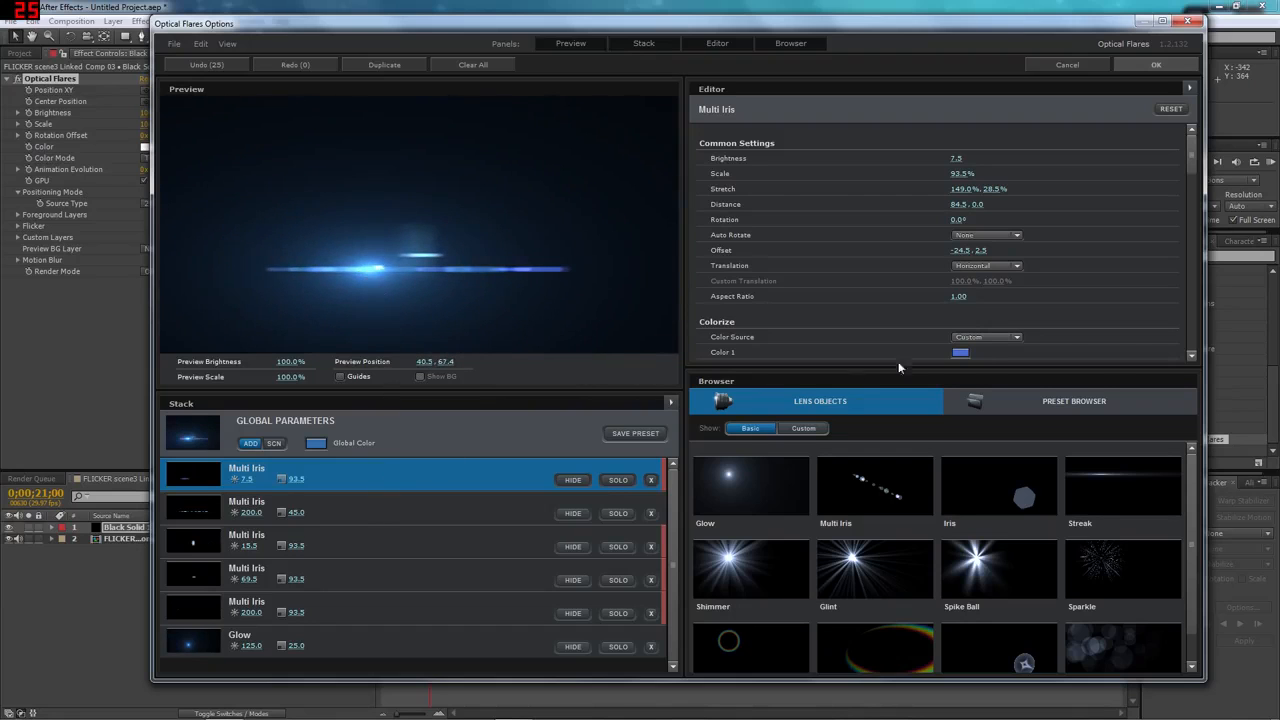
# Recolour the first Multi Iris's Color 1 to a pinkish red, and apply the flare design to the solid after previewing it
pyautogui.click(959, 353)
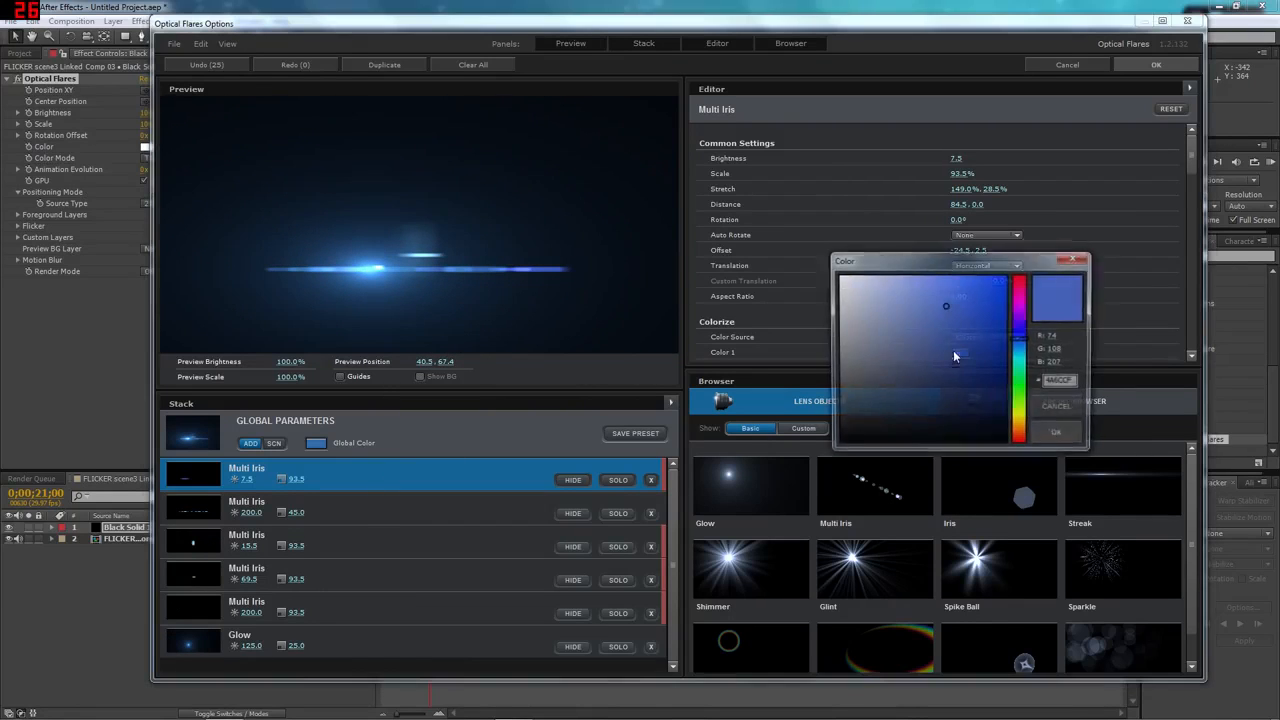
pyautogui.click(1018, 284)
pyautogui.click(981, 295)
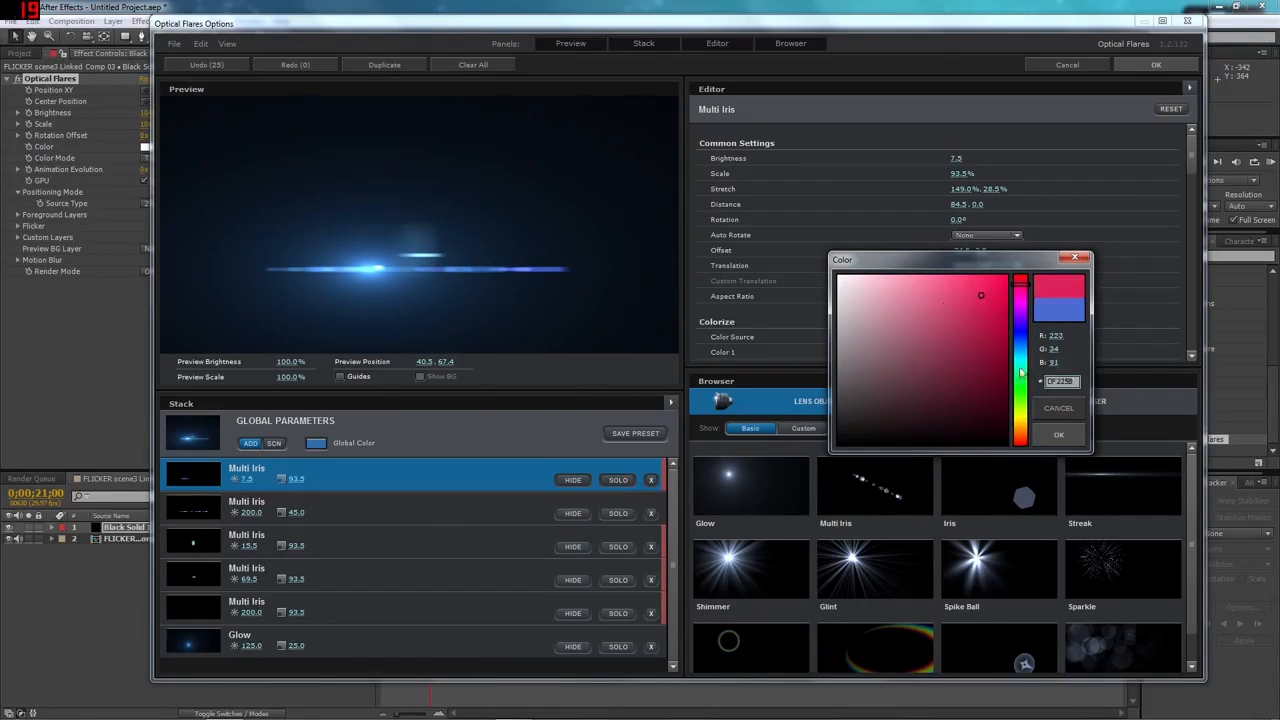
pyautogui.click(1059, 437)
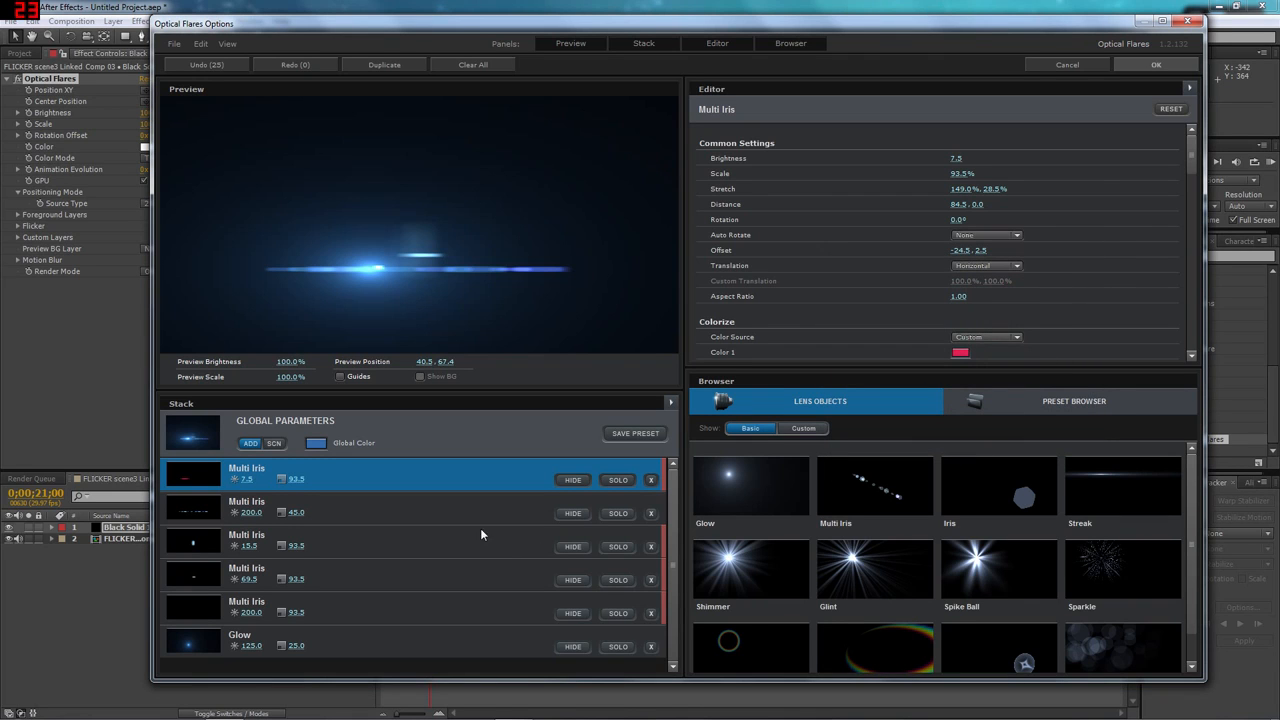
pyautogui.moveTo(415, 313); pyautogui.dragTo(405, 251)
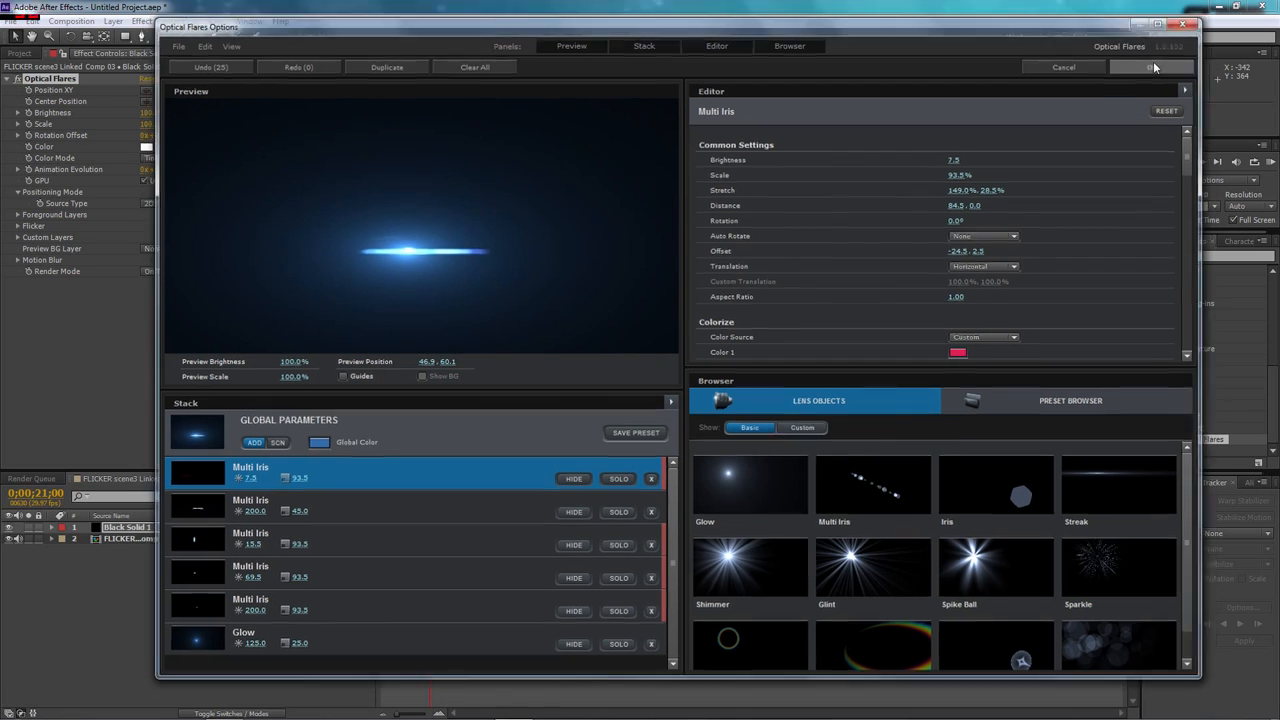
pyautogui.click(1155, 64)
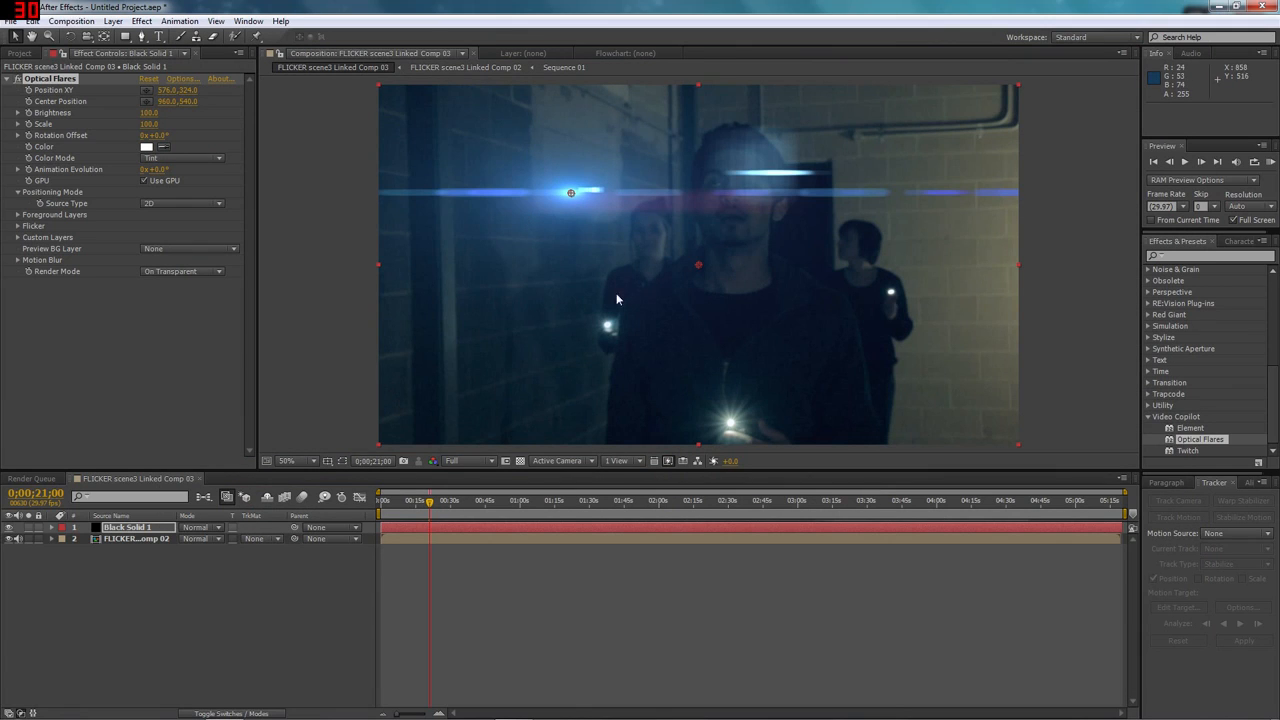
# Motion-track the front man's flashlight in the footage layer, analysing forward from 0;00;19;17 to about 0;00;22;06
pyautogui.click(121, 539)
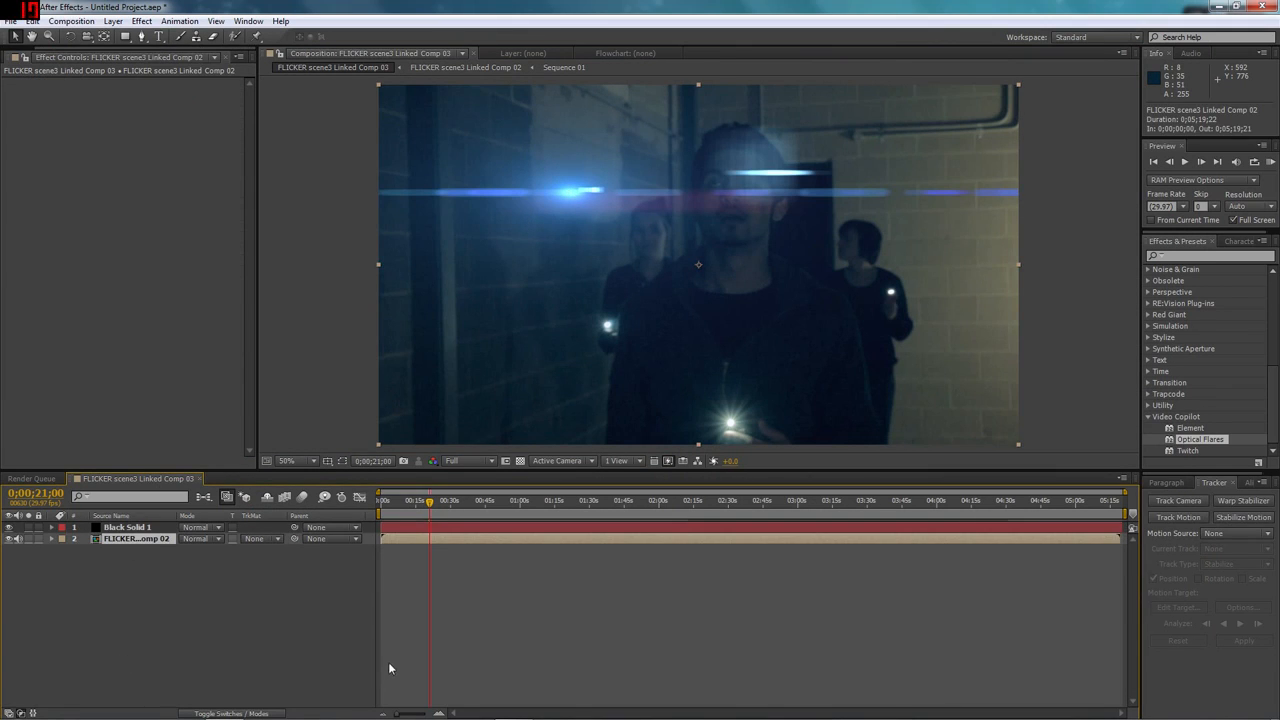
pyautogui.moveTo(429, 503); pyautogui.dragTo(425, 505)
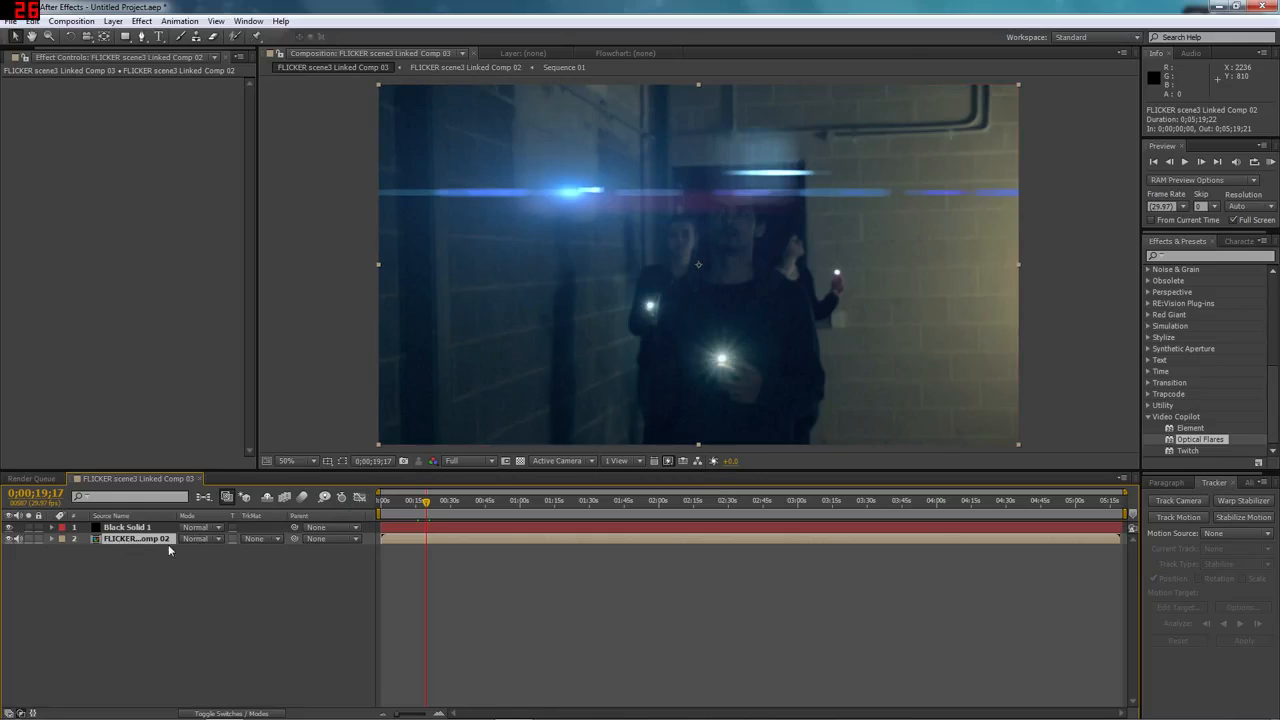
pyautogui.click(1177, 517)
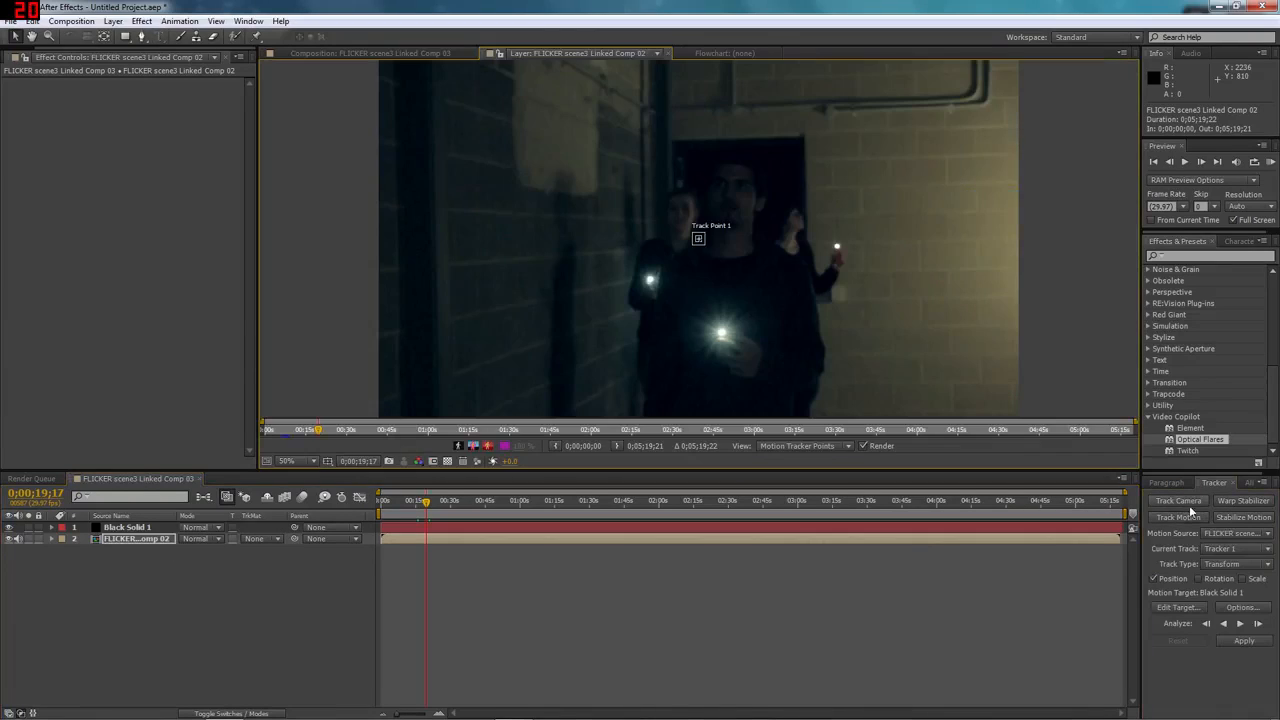
pyautogui.moveTo(703, 244); pyautogui.dragTo(722, 333)
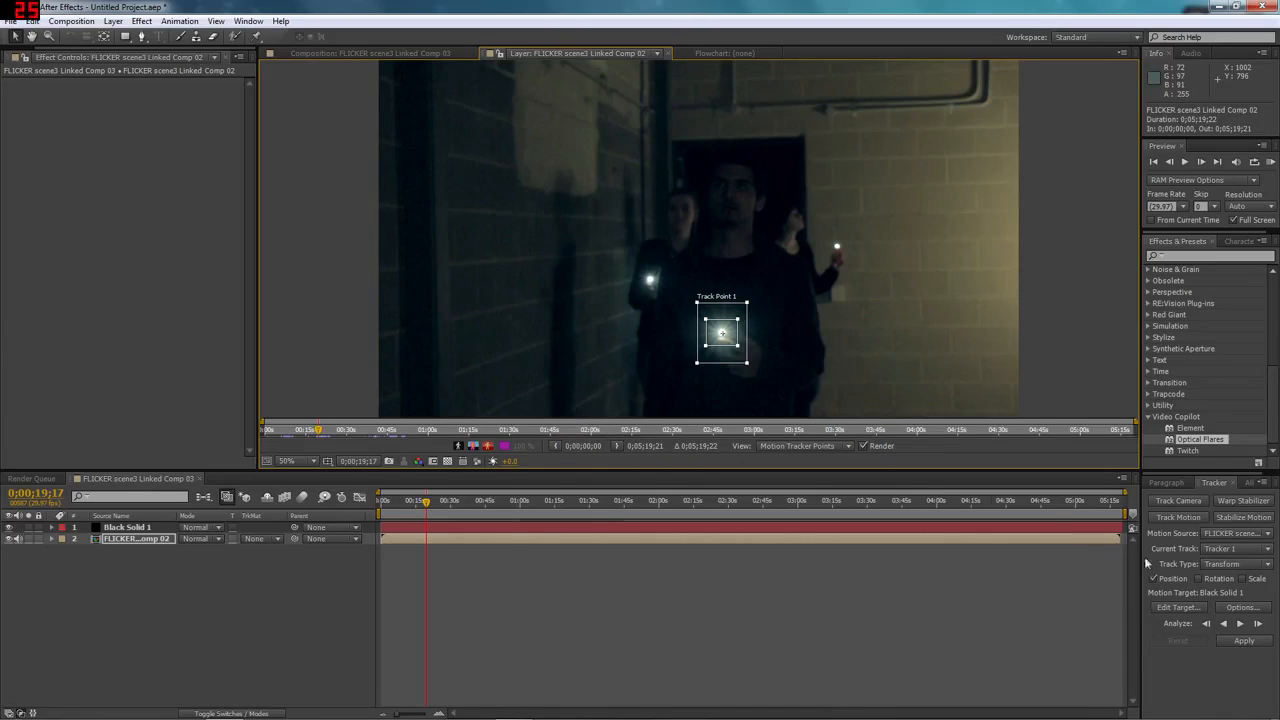
pyautogui.click(1243, 624)
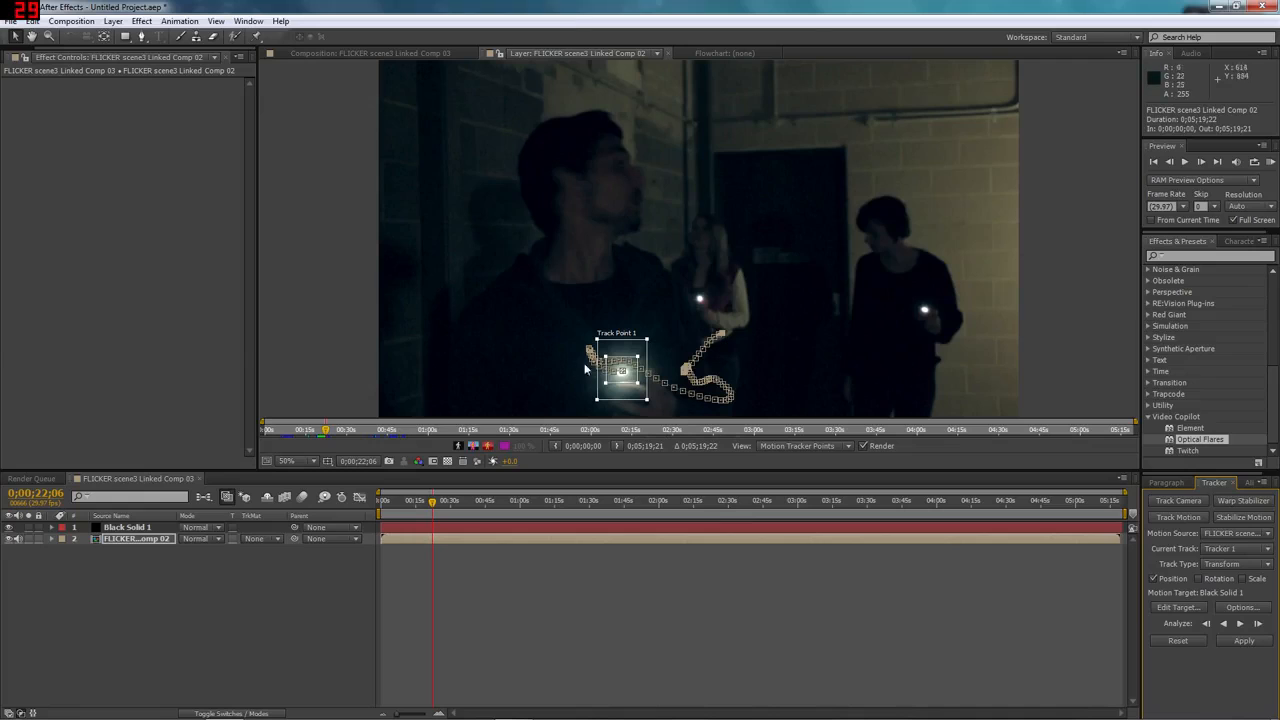
# Apply the flashlight's tracking data to the black solid, and collapse the footage layer's properties
pyautogui.click(1243, 640)
pyautogui.click(624, 381)
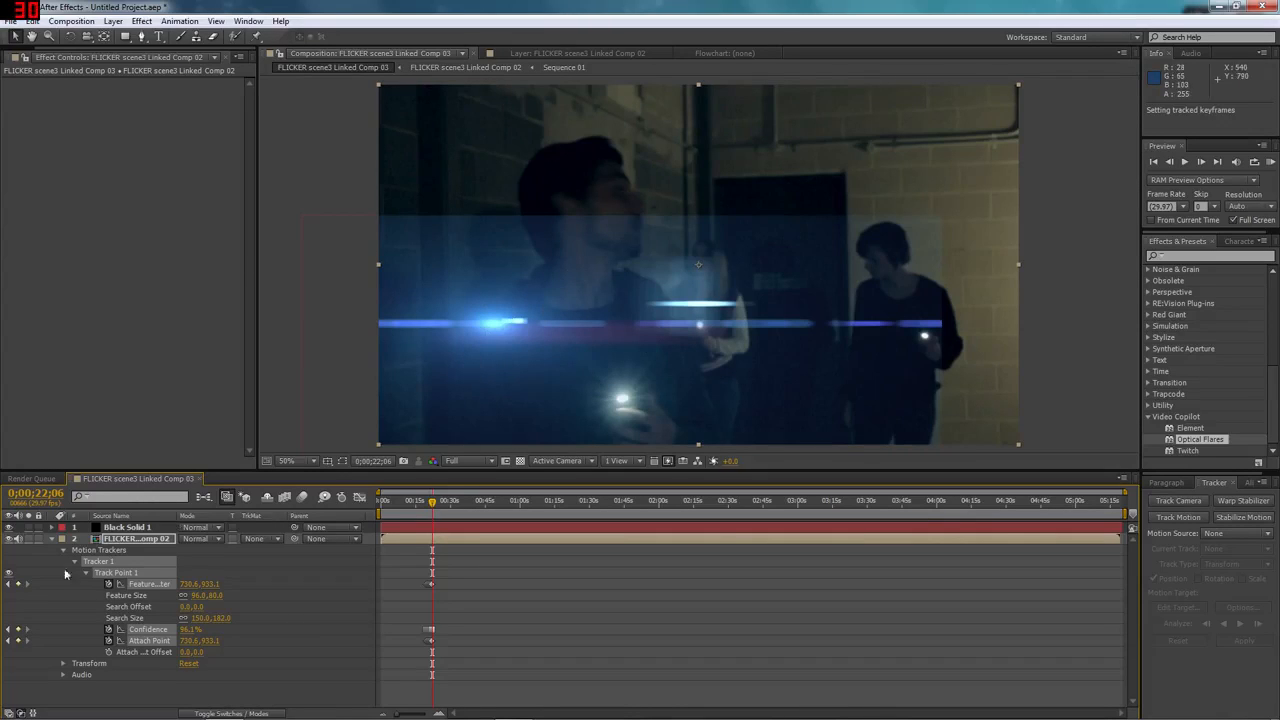
pyautogui.click(52, 541)
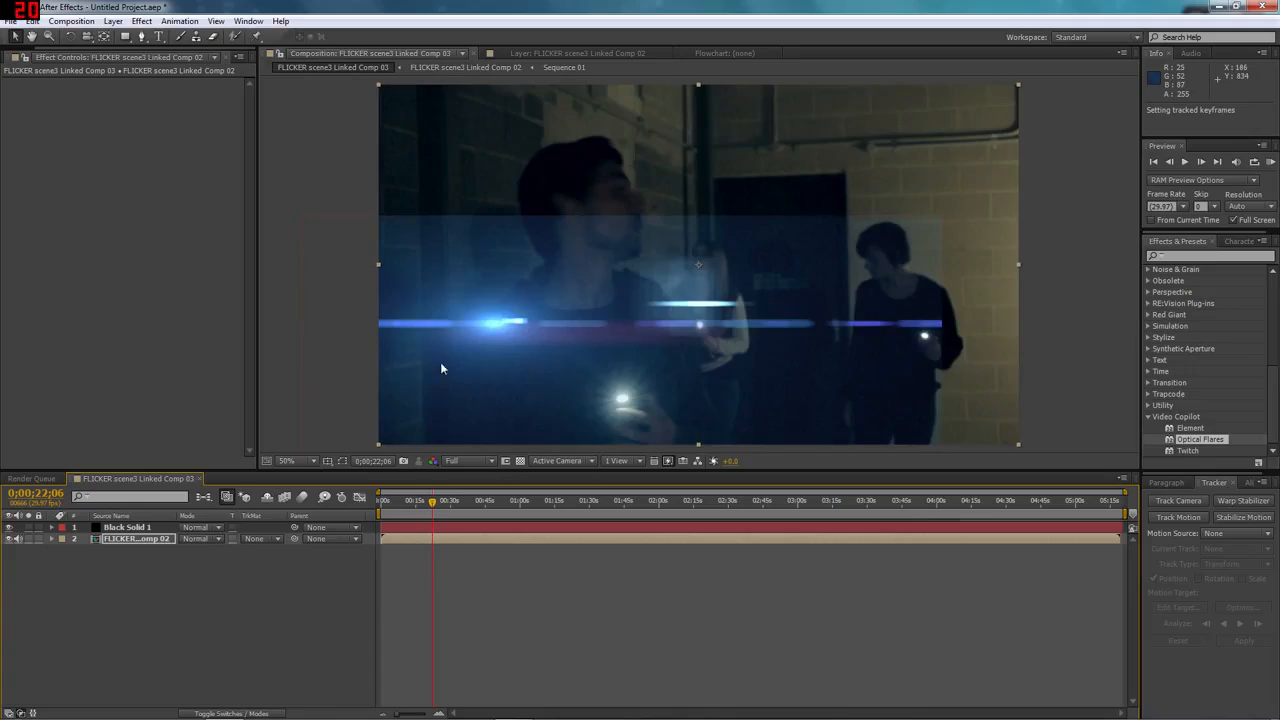
# At 0;00;20;21, move the flare's centre onto the front man's flashlight, at Position XY of about 968, 552
pyautogui.scroll(-1, 440, 362)
pyautogui.moveTo(433, 507); pyautogui.dragTo(430, 507)
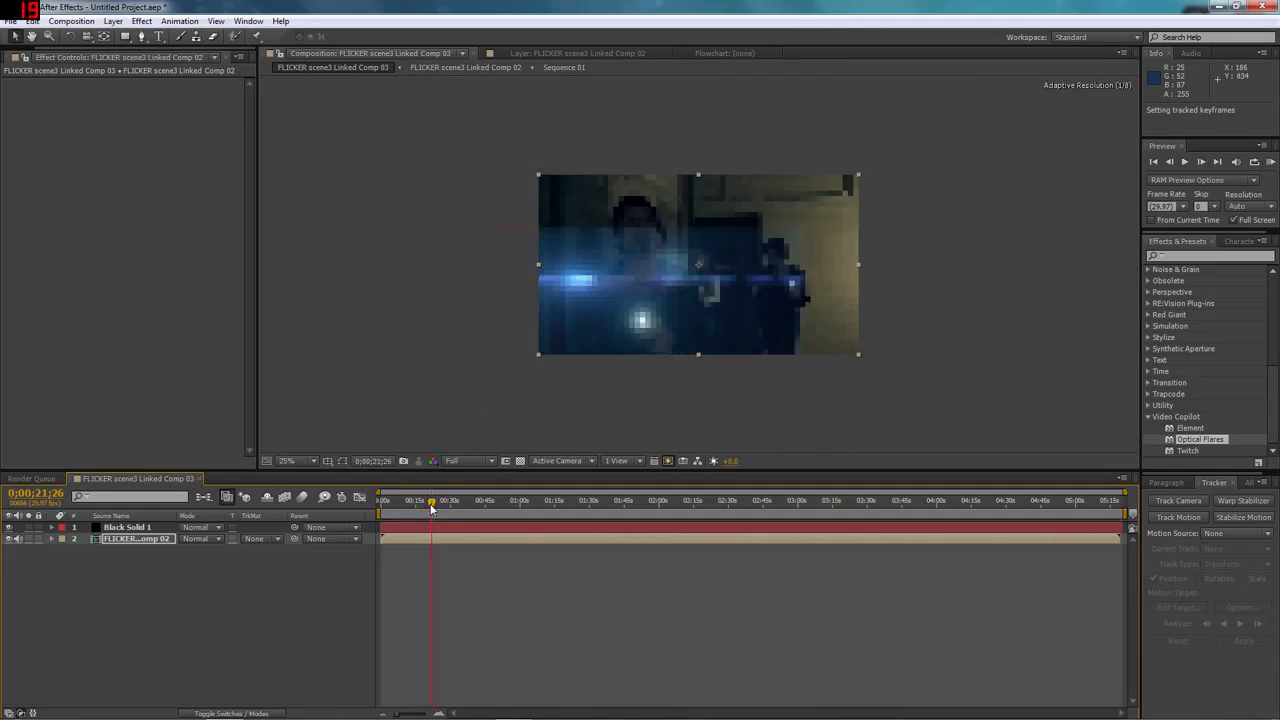
pyautogui.click(440, 713)
pyautogui.moveTo(430, 502)
pyautogui.mouseDown()
pyautogui.moveTo(409, 508)
pyautogui.moveTo(433, 508)
pyautogui.moveTo(409, 510)
pyautogui.moveTo(430, 514)
pyautogui.moveTo(418, 516)
pyautogui.mouseUp()
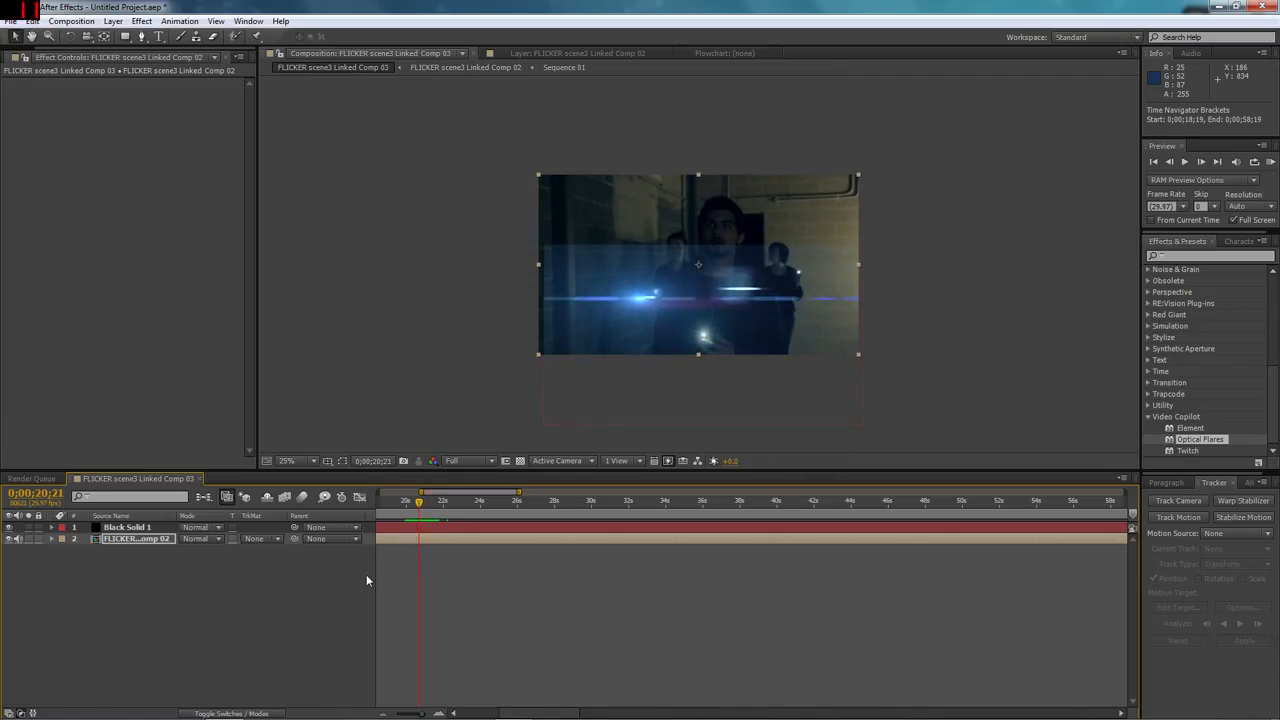
pyautogui.click(124, 529)
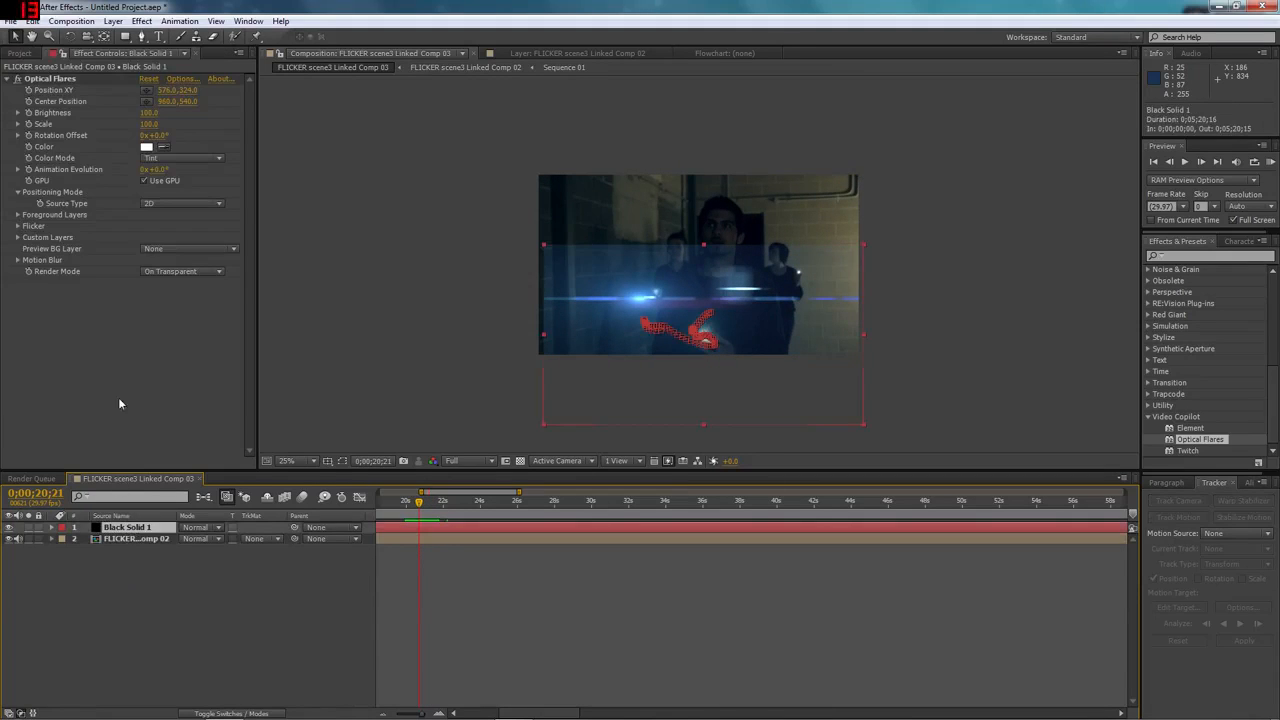
pyautogui.click(62, 78)
pyautogui.moveTo(642, 300); pyautogui.dragTo(706, 340)
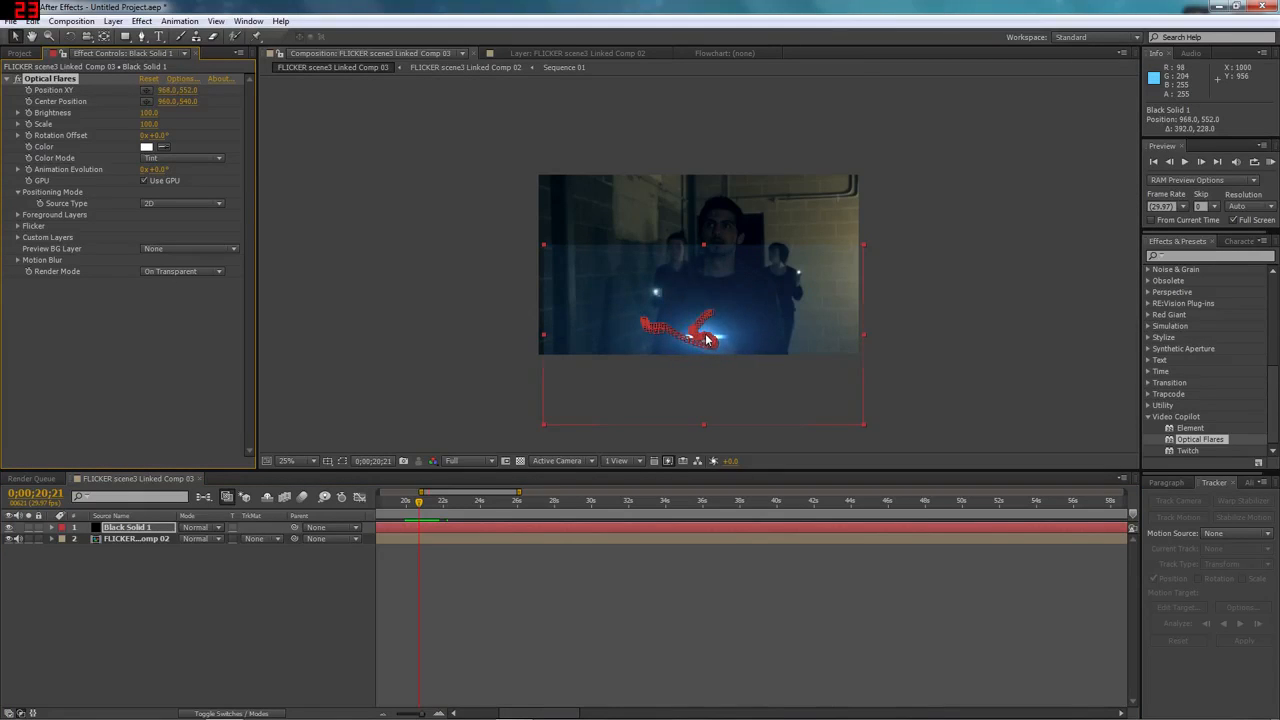
# Set the flare's Brightness and Scale to 80, and deselect the solid to check the result
pyautogui.click(150, 112)
pyautogui.write('80')
pyautogui.press('Return')
pyautogui.press('Tab')
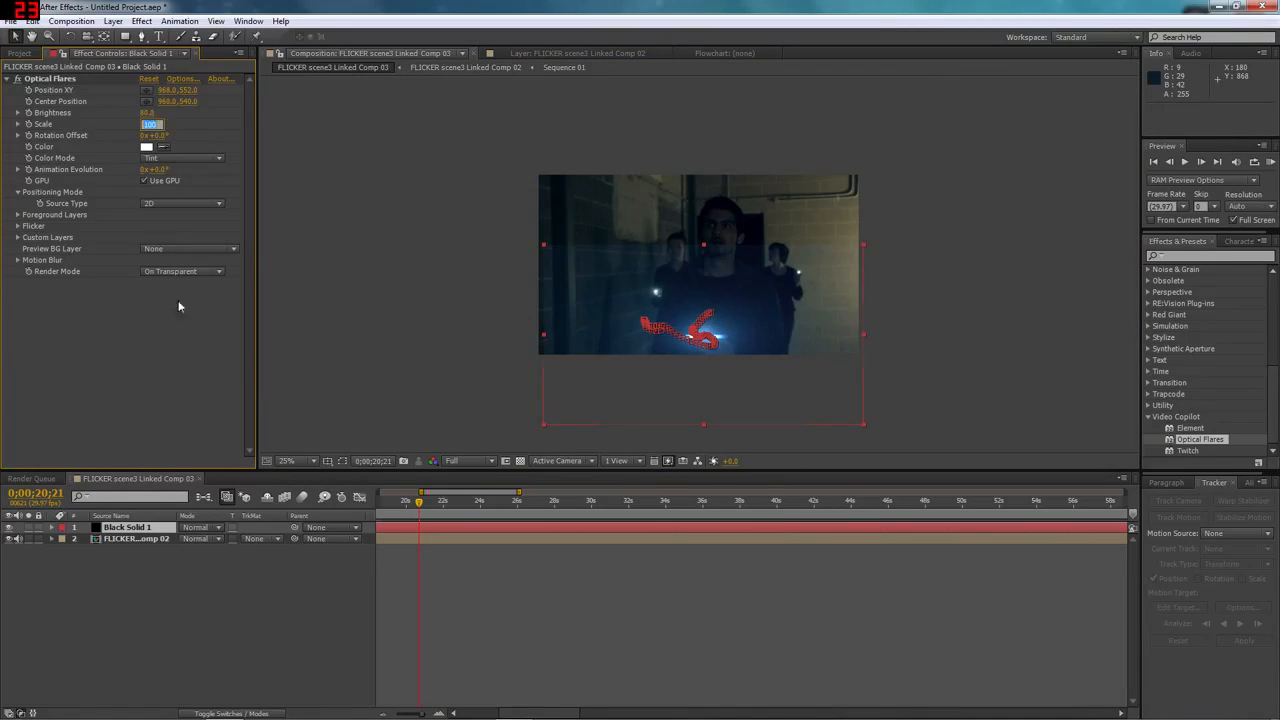
pyautogui.press('Return')
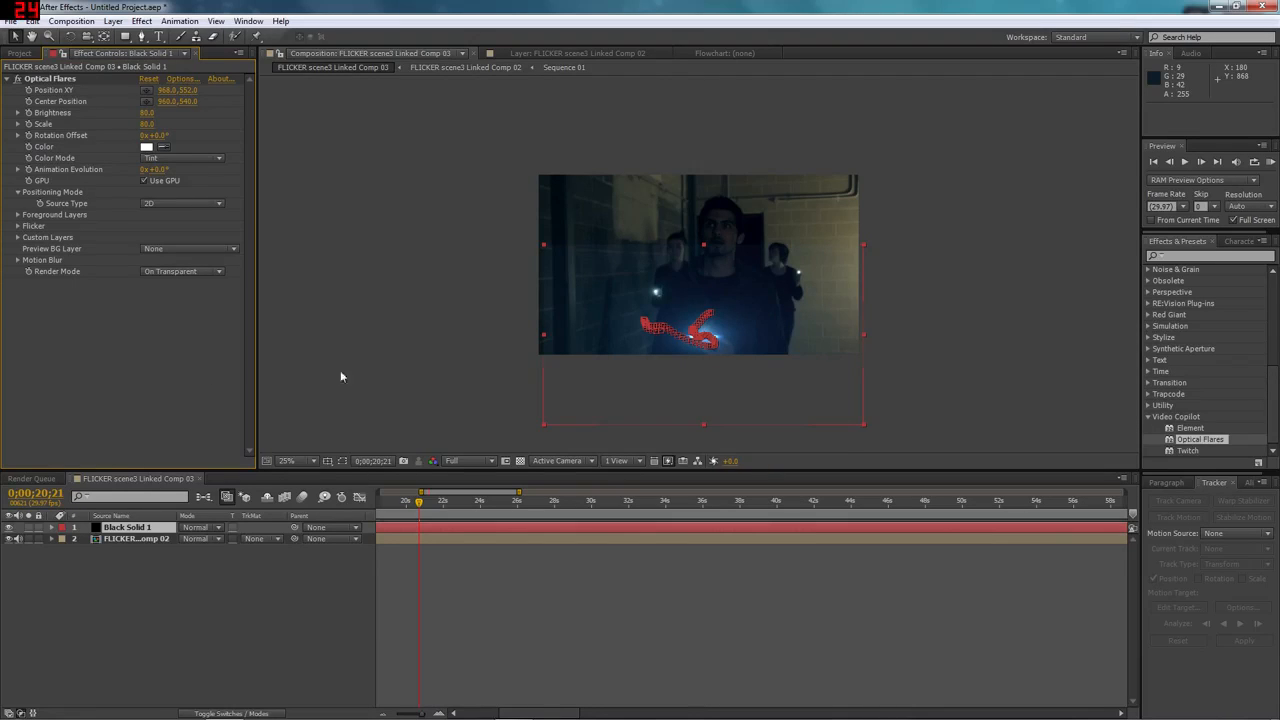
pyautogui.click(383, 367)
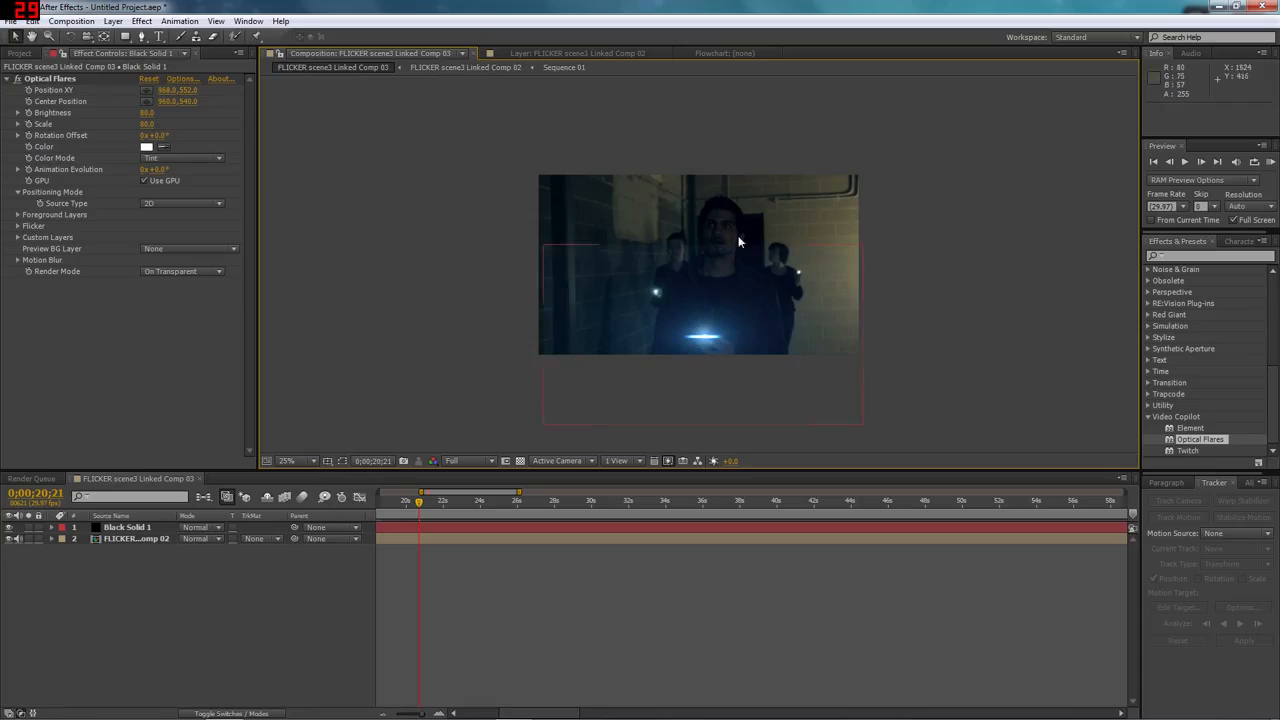
# Reduce the flare's Brightness to 70 and its Scale to 60, trying a Scale of 70 first
pyautogui.write('70')
pyautogui.press('Return')
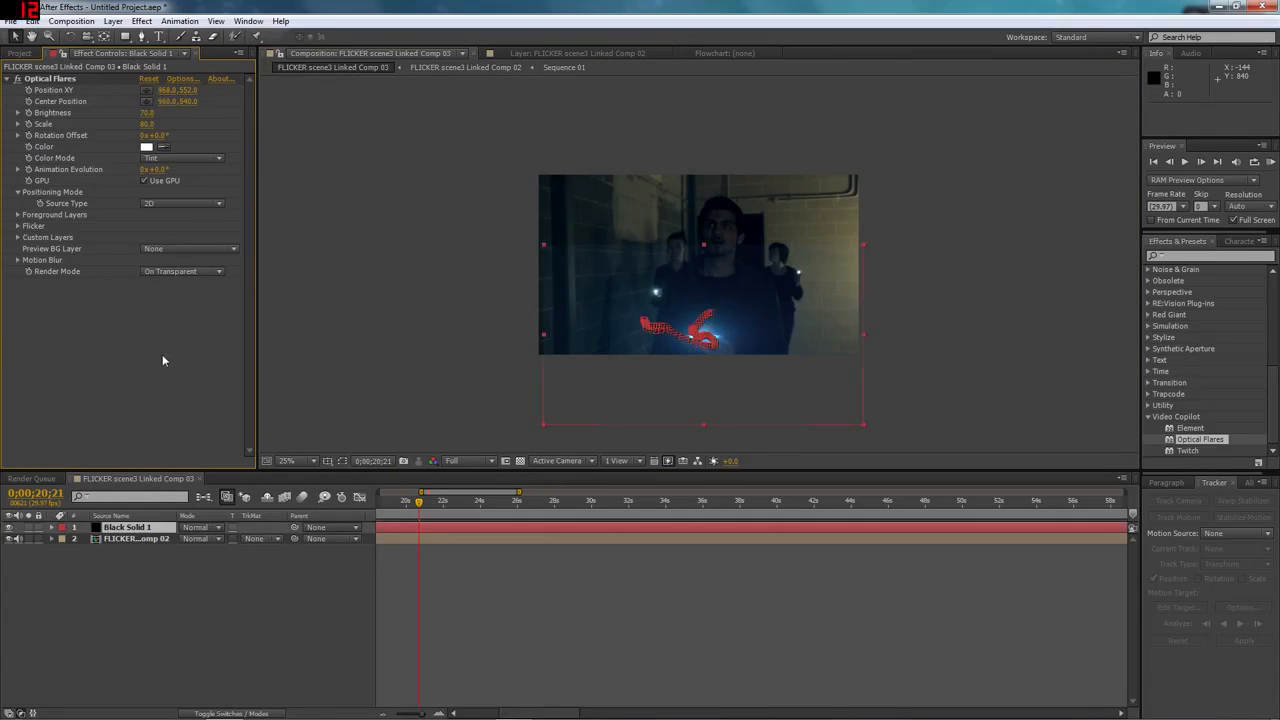
pyautogui.click(147, 124)
pyautogui.write('70')
pyautogui.press('Return')
pyautogui.click(148, 124)
pyautogui.write('60')
pyautogui.press('Return')
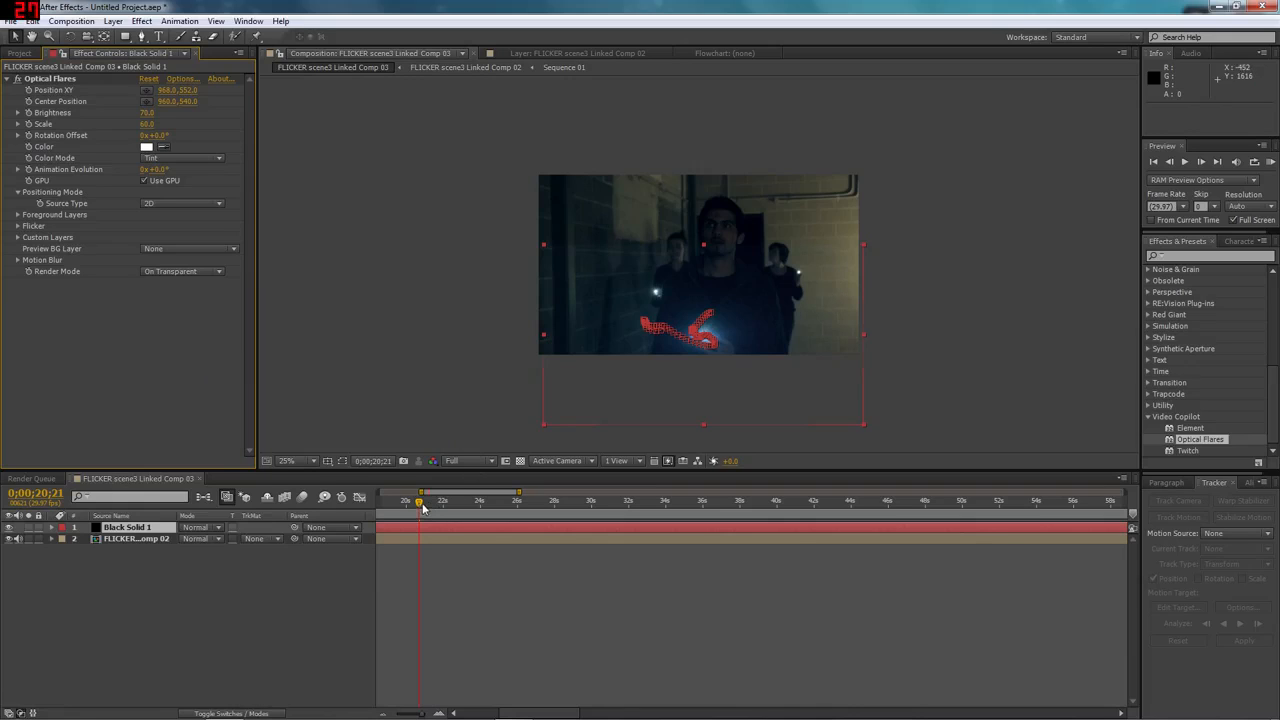
# Check the tracked flare at 0;00;21;26, and trim the black solid to run from about 13 seconds to 0;00;29;09
pyautogui.click(384, 714)
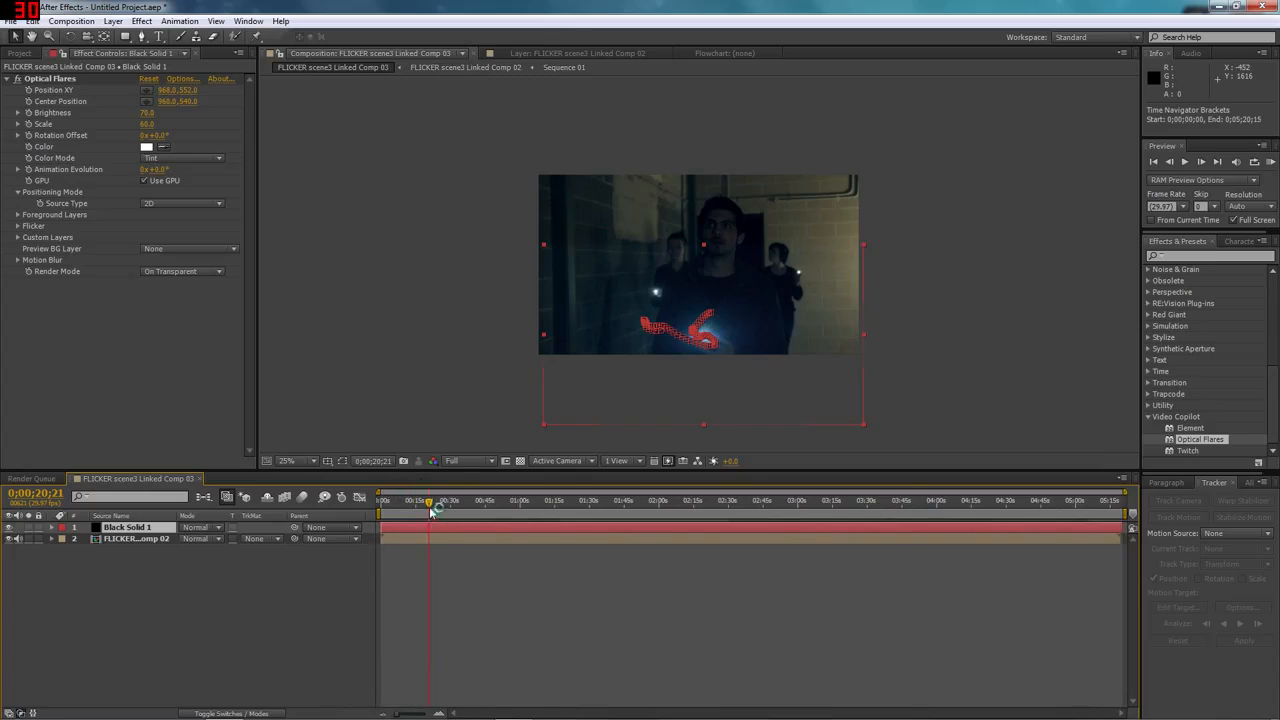
pyautogui.moveTo(429, 503)
pyautogui.mouseDown()
pyautogui.moveTo(443, 507)
pyautogui.moveTo(431, 505)
pyautogui.mouseUp()
pyautogui.click(372, 326)
pyautogui.click(127, 527)
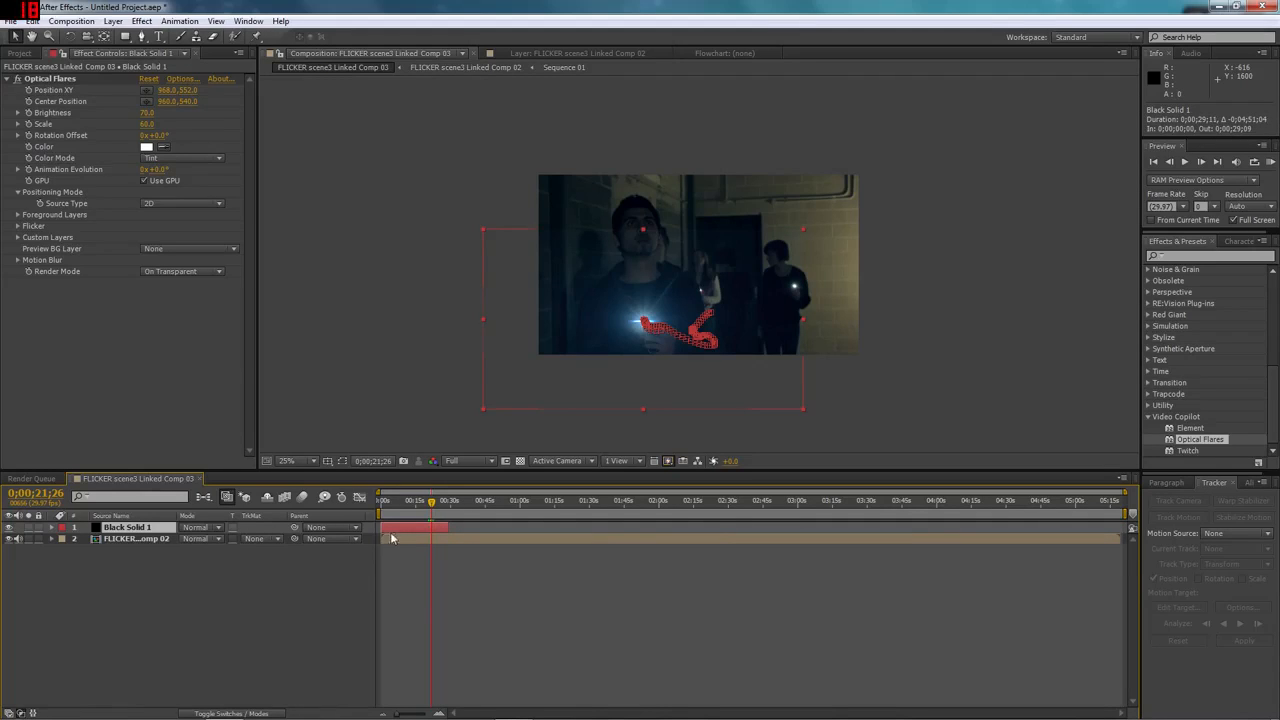
pyautogui.moveTo(383, 527); pyautogui.dragTo(400, 527)
pyautogui.click(457, 623)
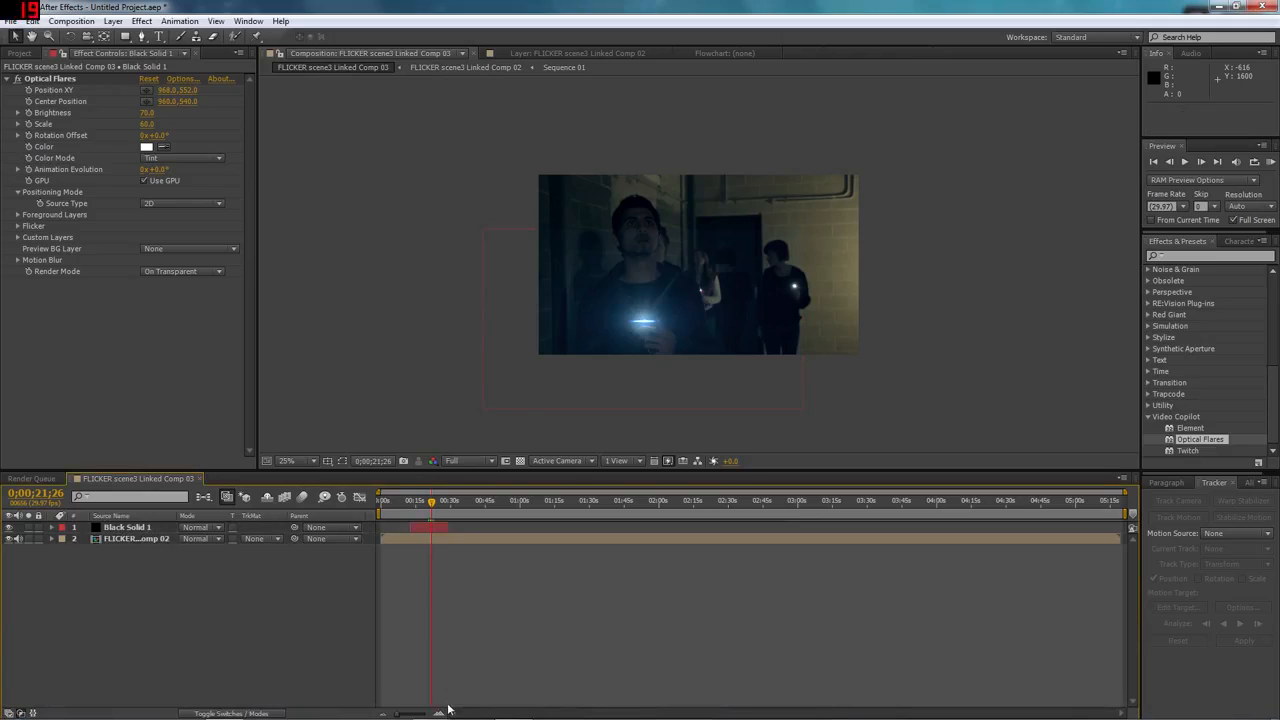
pyautogui.click(441, 712)
pyautogui.click(441, 712)
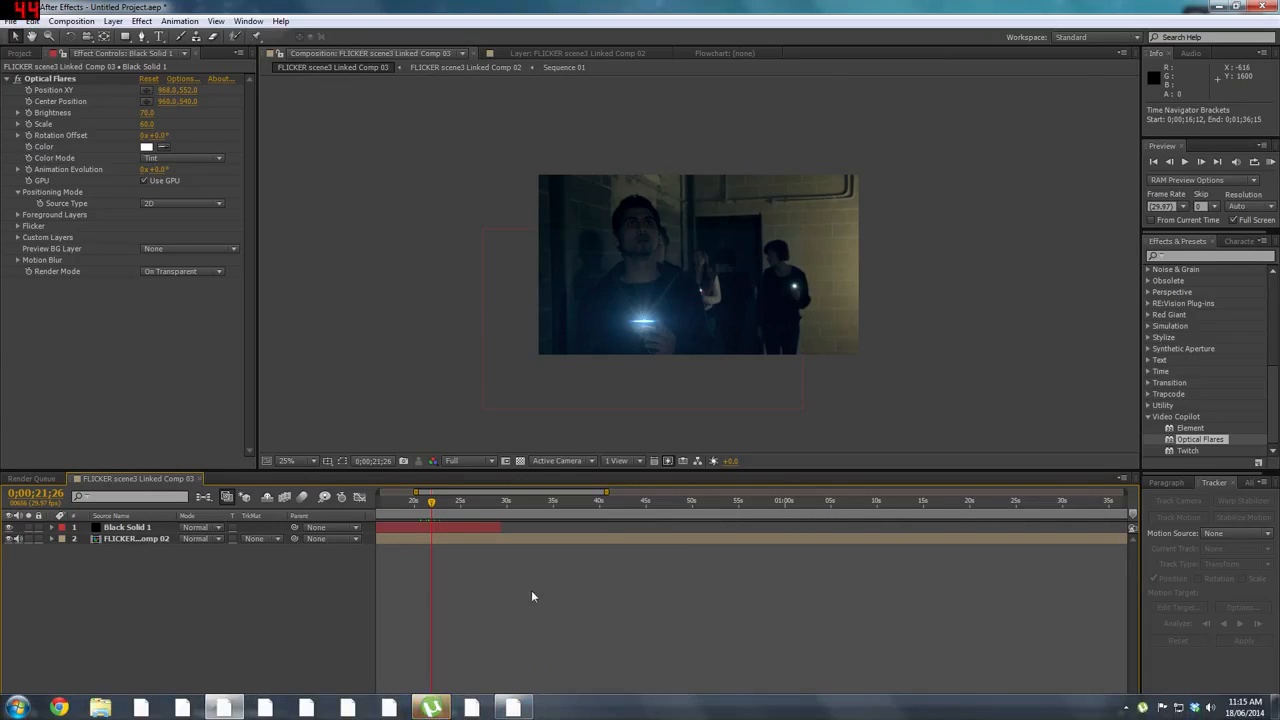
pyautogui.moveTo(431, 707)
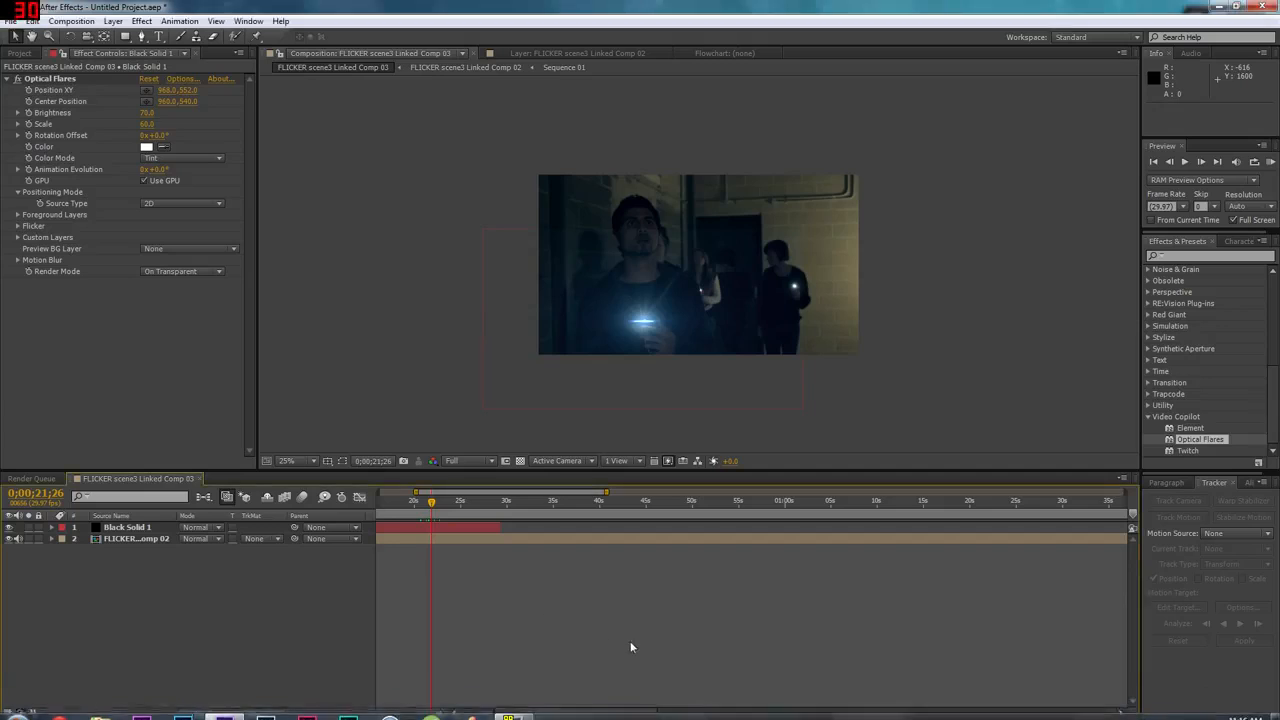
pyautogui.moveTo(565, 709); pyautogui.dragTo(546, 711)
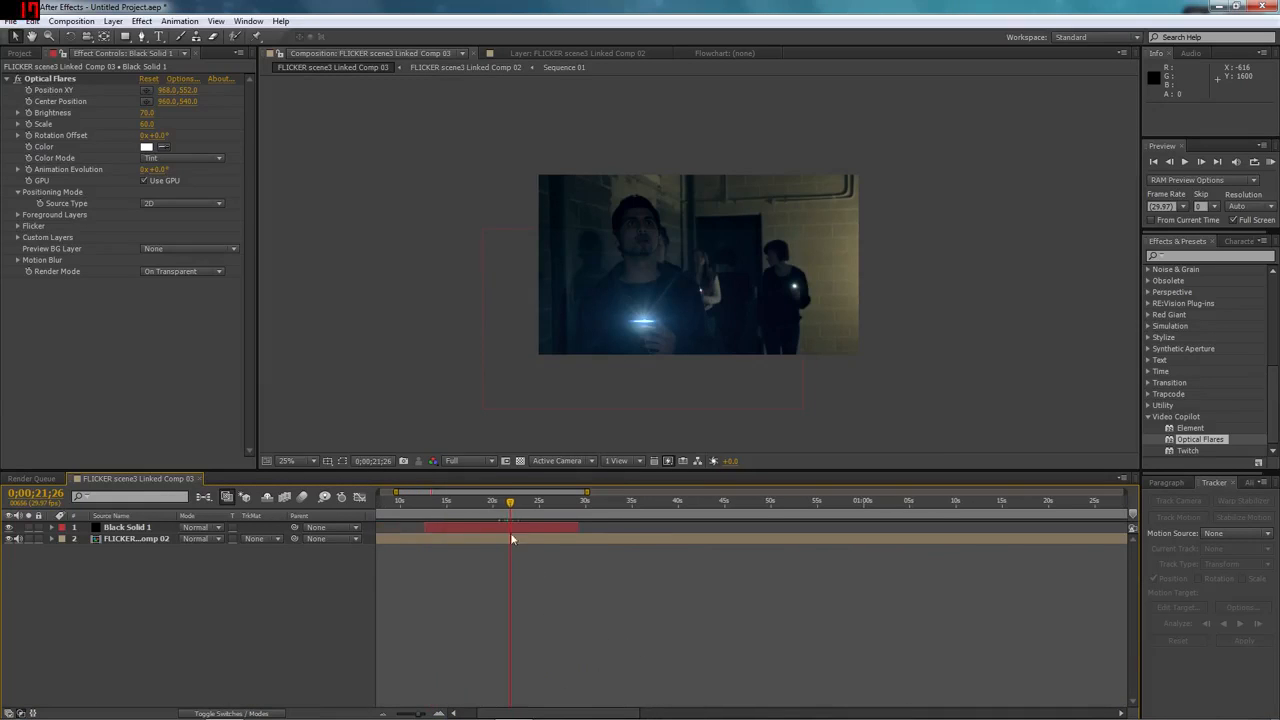
# Find the frame where the shot with the front man's flashlight begins, and trim the black solid's start to 0;00;19;13
pyautogui.moveTo(507, 508)
pyautogui.mouseDown()
pyautogui.moveTo(460, 505)
pyautogui.moveTo(487, 506)
pyautogui.mouseUp()
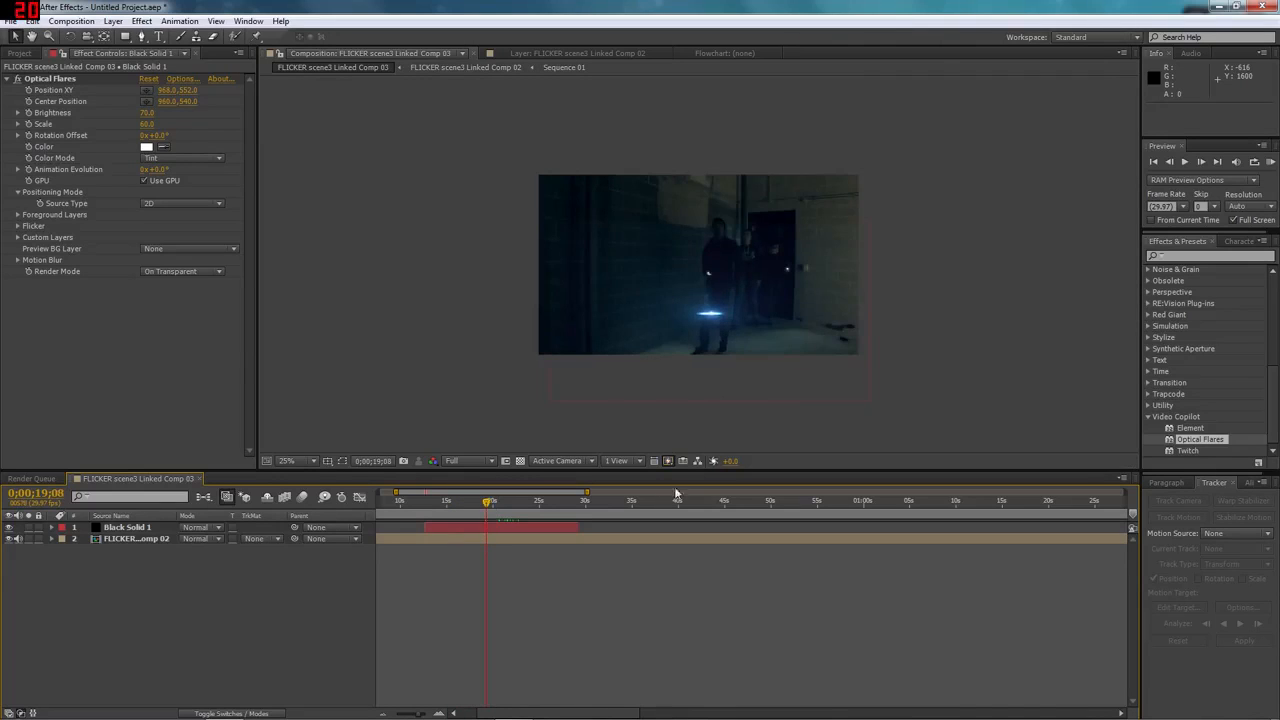
pyautogui.click(1202, 162)
pyautogui.click(1202, 162)
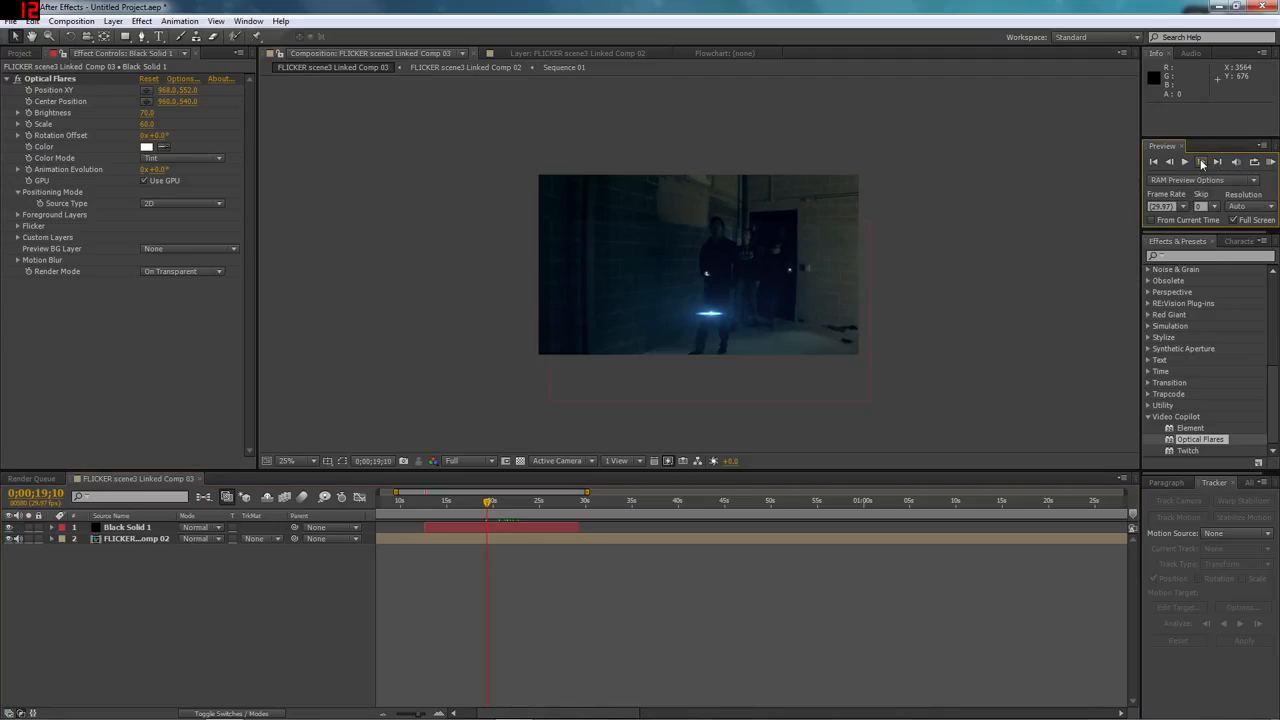
pyautogui.click(1201, 161)
pyautogui.click(1201, 161)
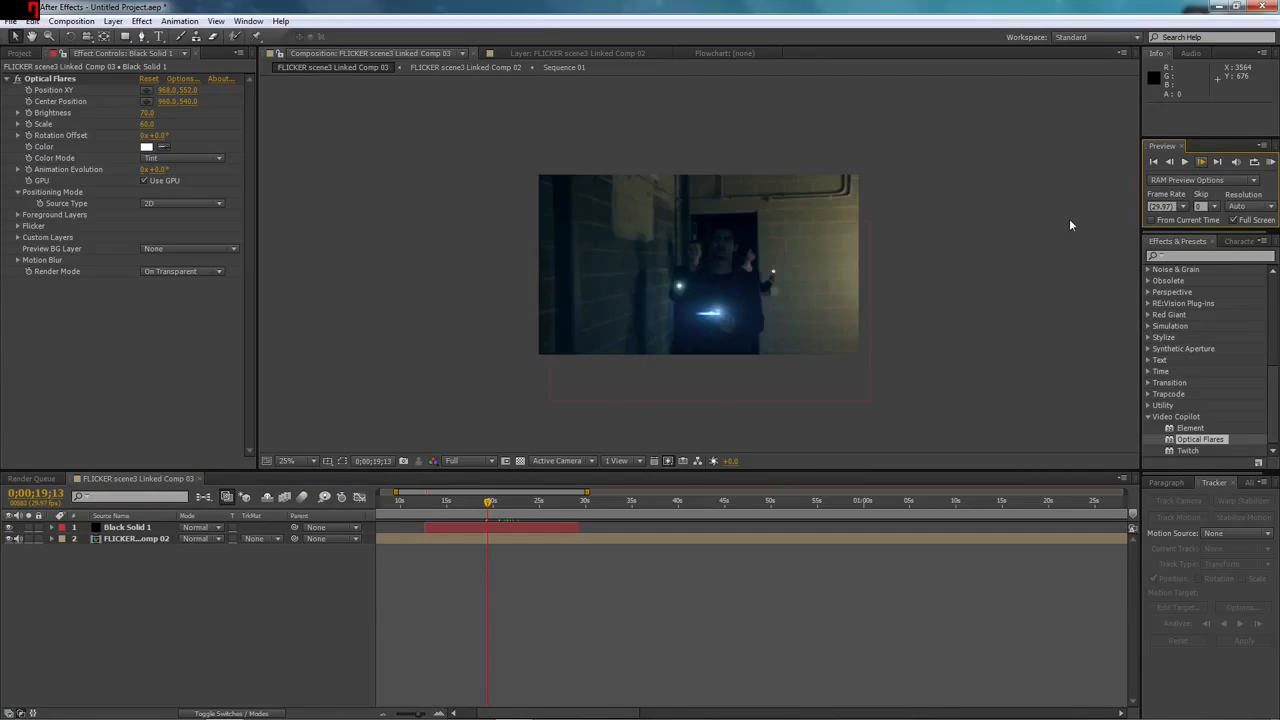
pyautogui.moveTo(425, 527); pyautogui.dragTo(487, 527)
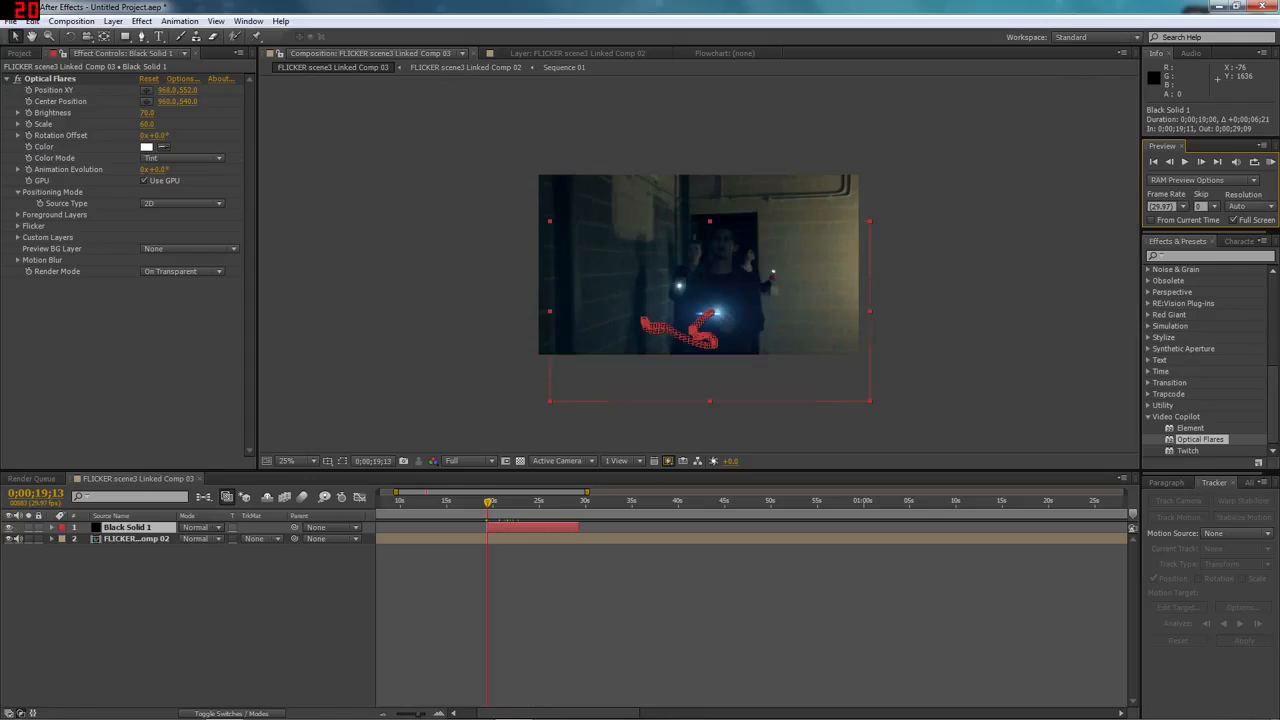
# Find the last frame of the flashlight shot and trim the black solid's end to 0;00;22;06
pyautogui.moveTo(488, 503); pyautogui.dragTo(515, 507)
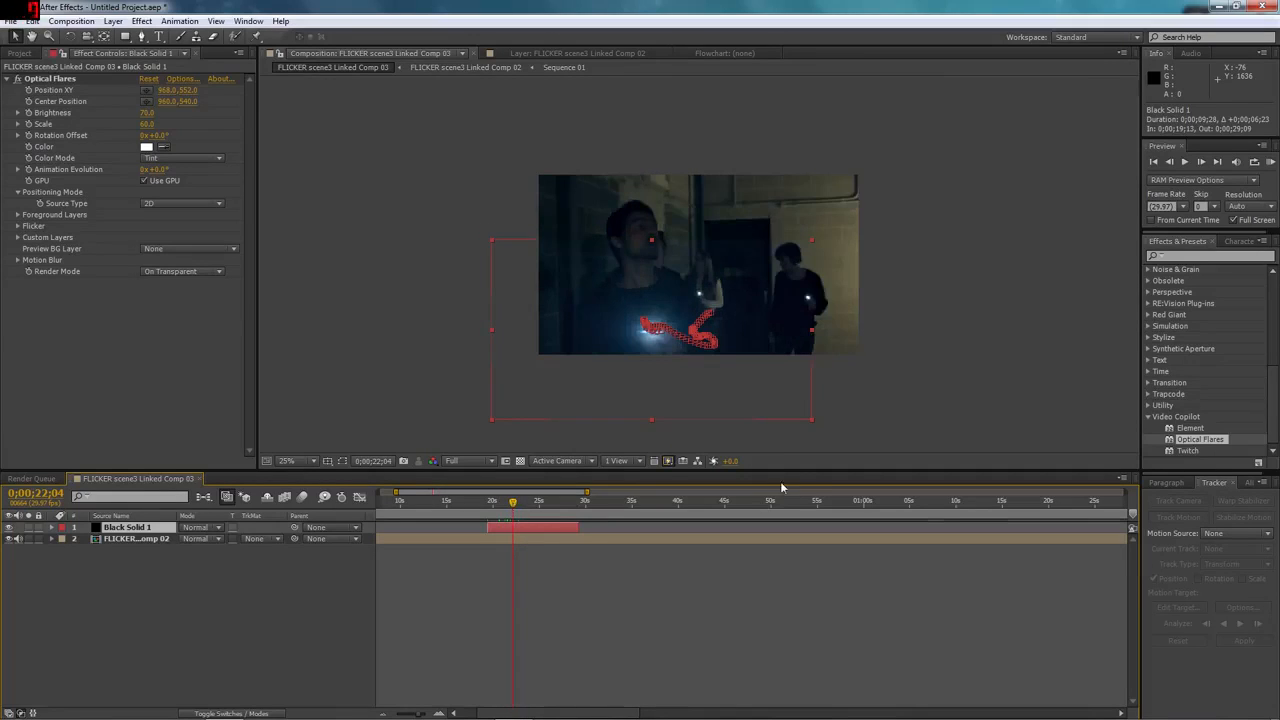
pyautogui.click(421, 357)
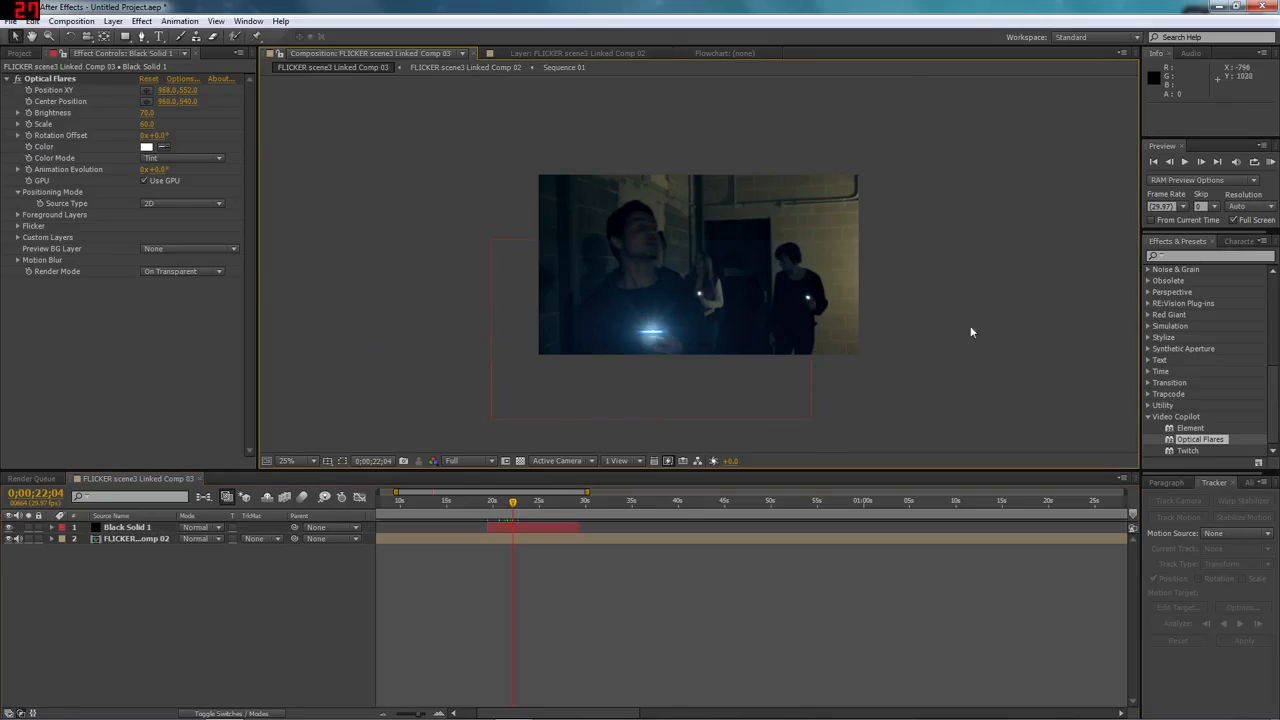
pyautogui.click(1202, 162)
pyautogui.click(1202, 162)
pyautogui.click(1202, 162)
pyautogui.click(1168, 162)
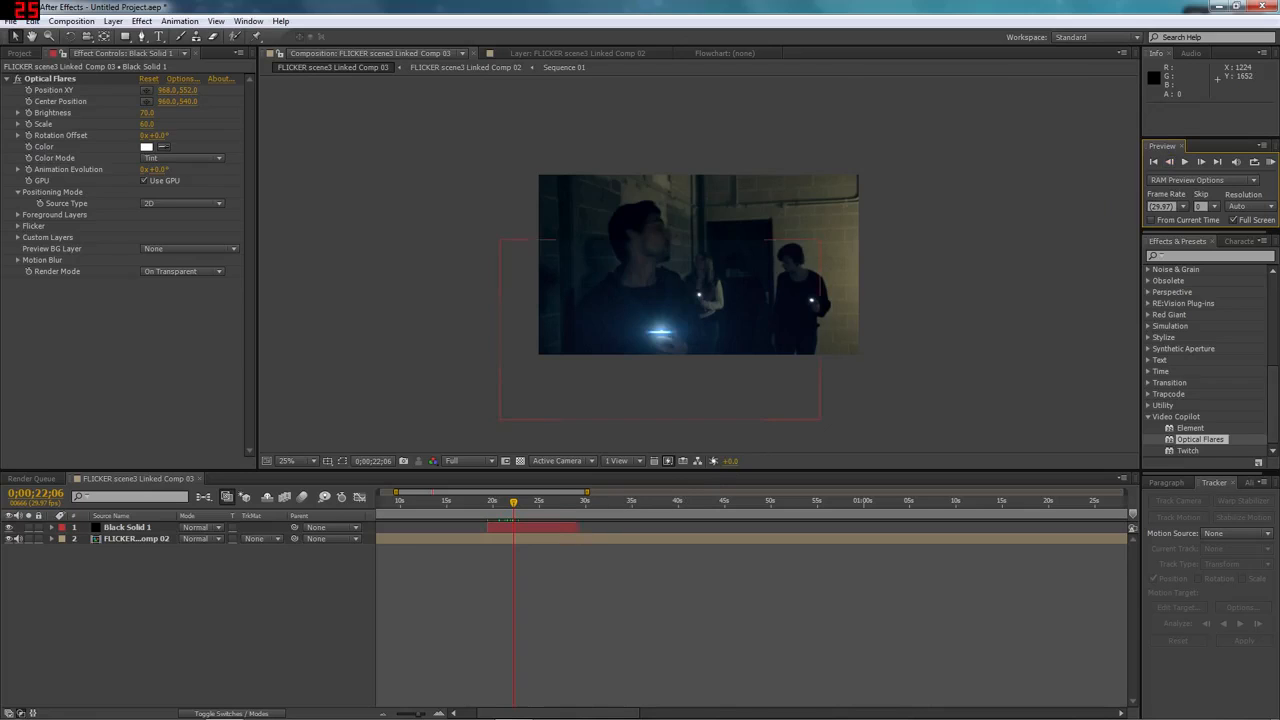
pyautogui.moveTo(577, 527); pyautogui.dragTo(538, 527)
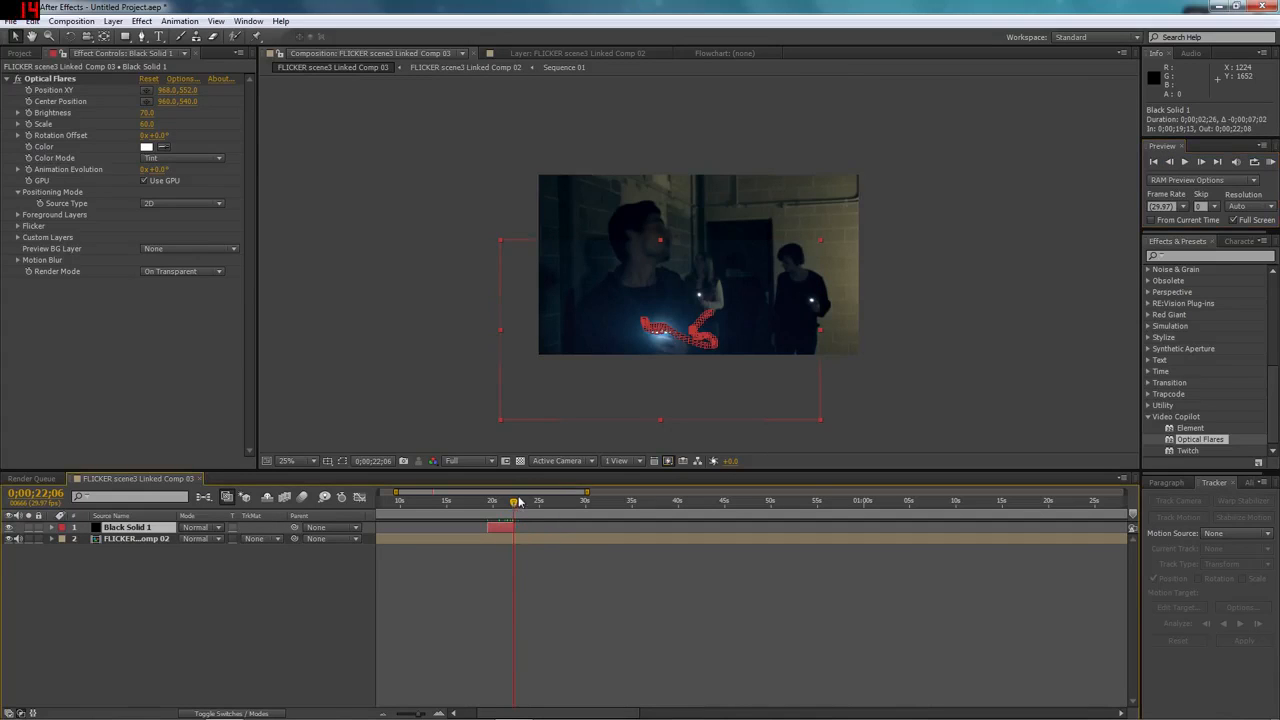
# Play back the trimmed flare from about 0;00;19;08 and review how it follows the flashlight
pyautogui.moveTo(515, 512); pyautogui.dragTo(488, 512)
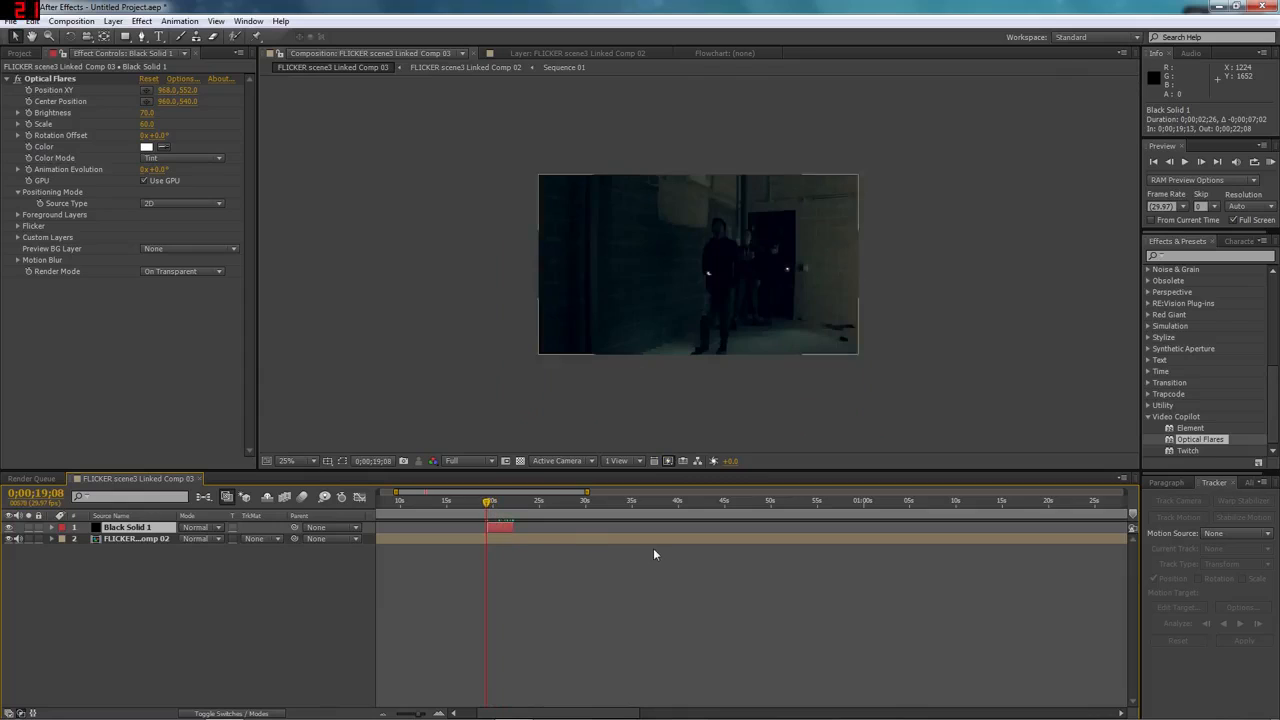
pyautogui.press('space')
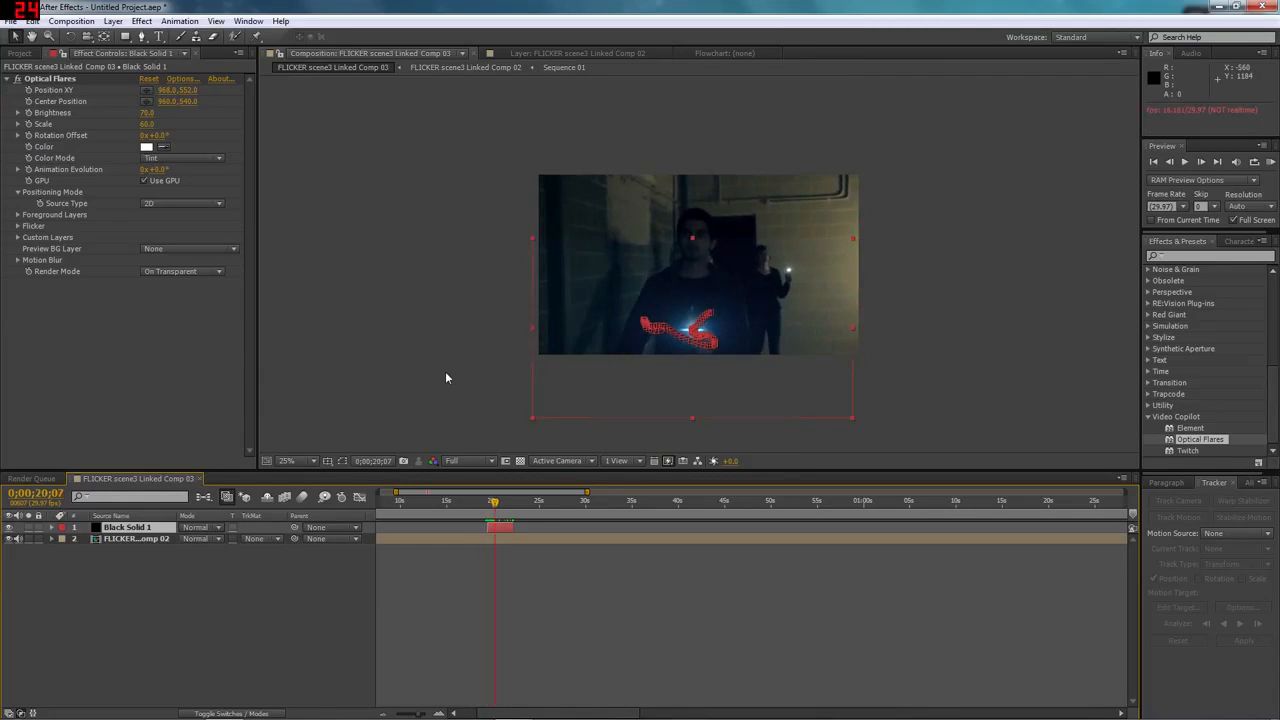
pyautogui.moveTo(494, 500); pyautogui.dragTo(489, 506)
pyautogui.press('space')
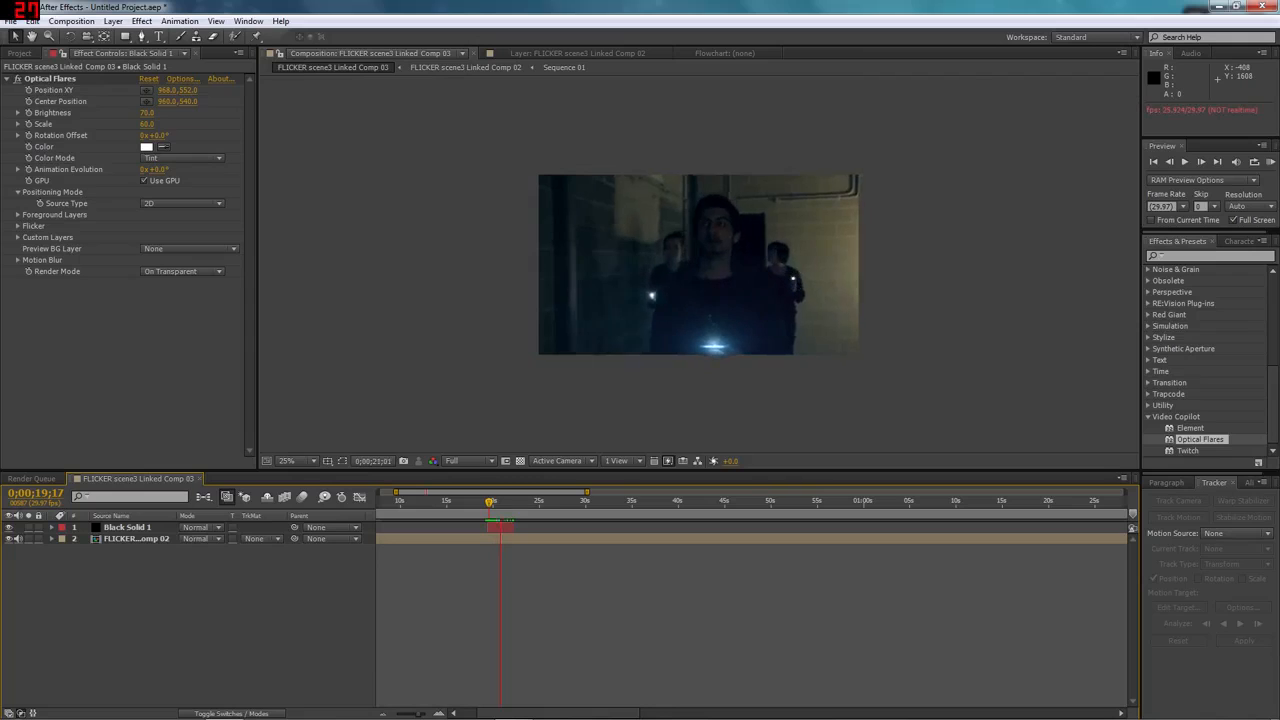
pyautogui.press('space')
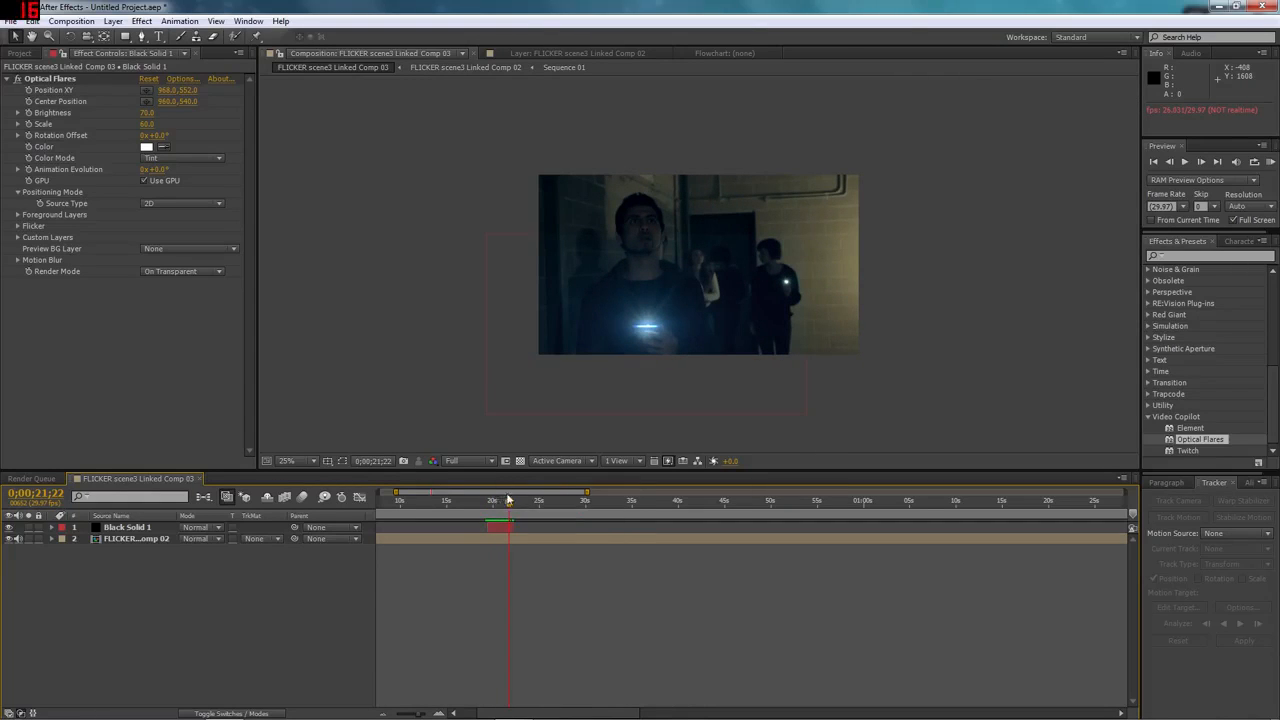
# At 0;00;20;21, set the flare's Color to muted blue #8488B2 and its Color Mode to Multiply
pyautogui.moveTo(508, 505); pyautogui.dragTo(498, 503)
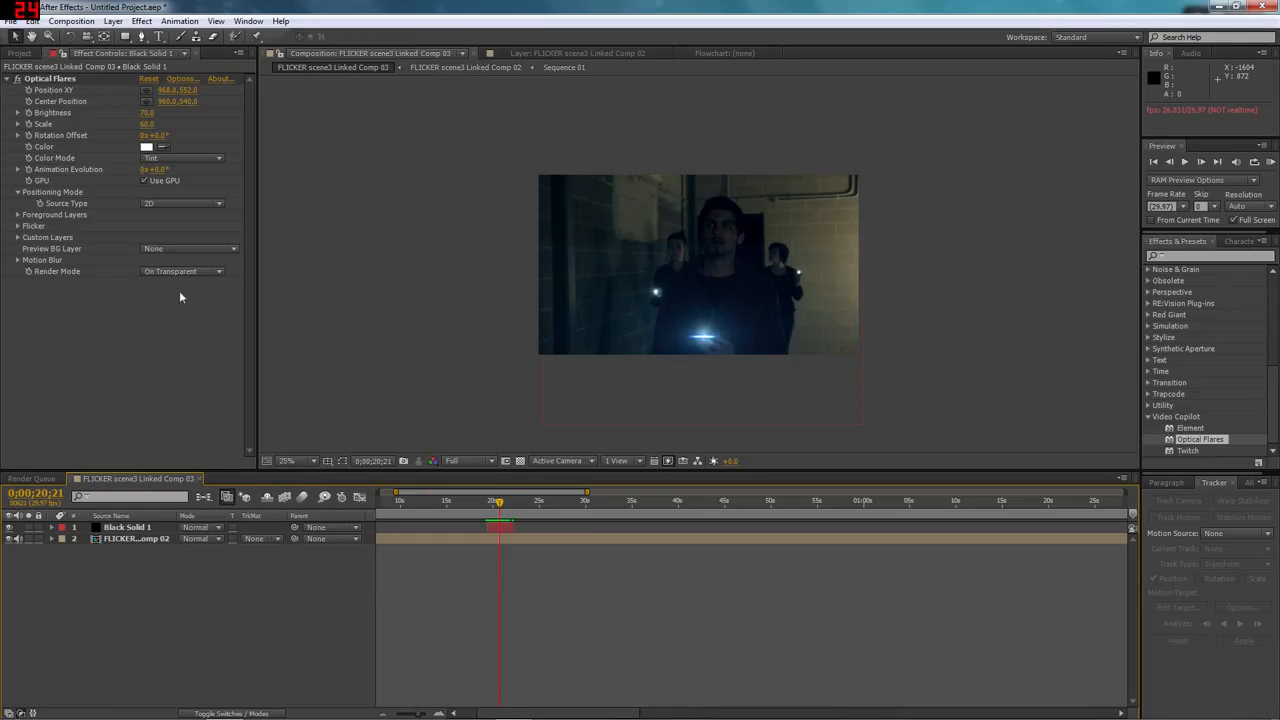
pyautogui.click(146, 147)
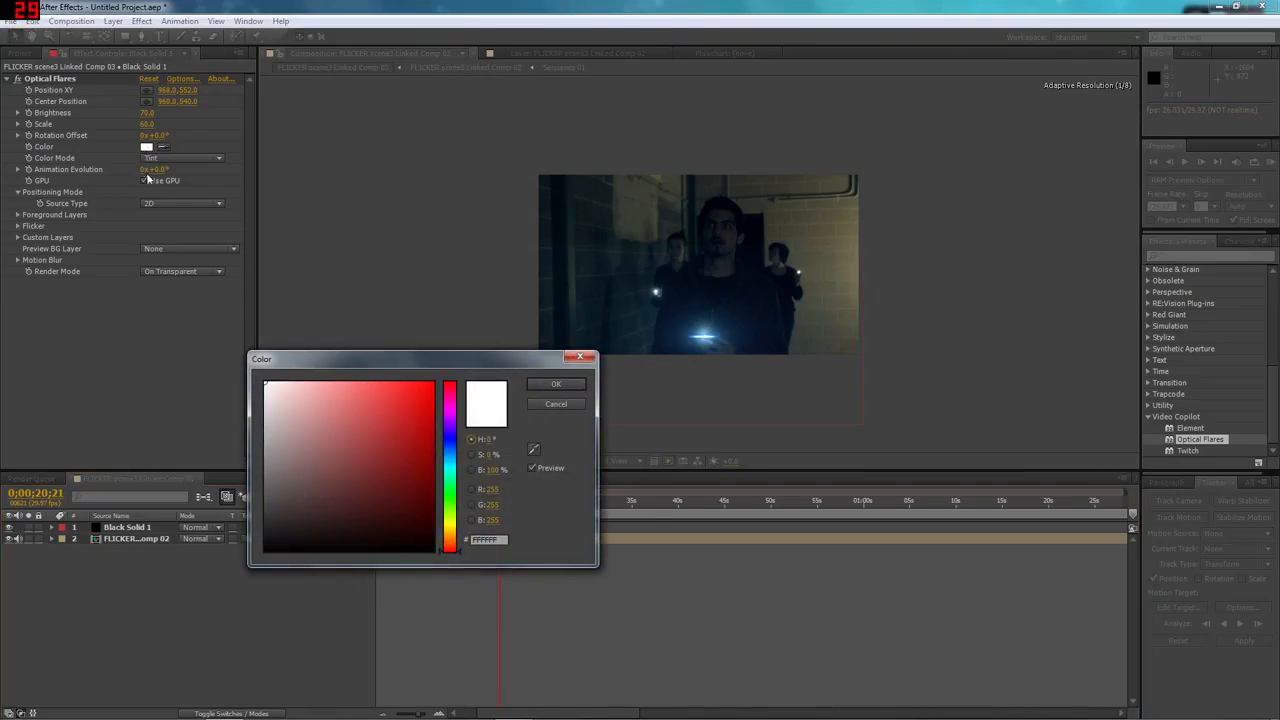
pyautogui.click(450, 441)
pyautogui.moveTo(340, 408); pyautogui.dragTo(307, 432)
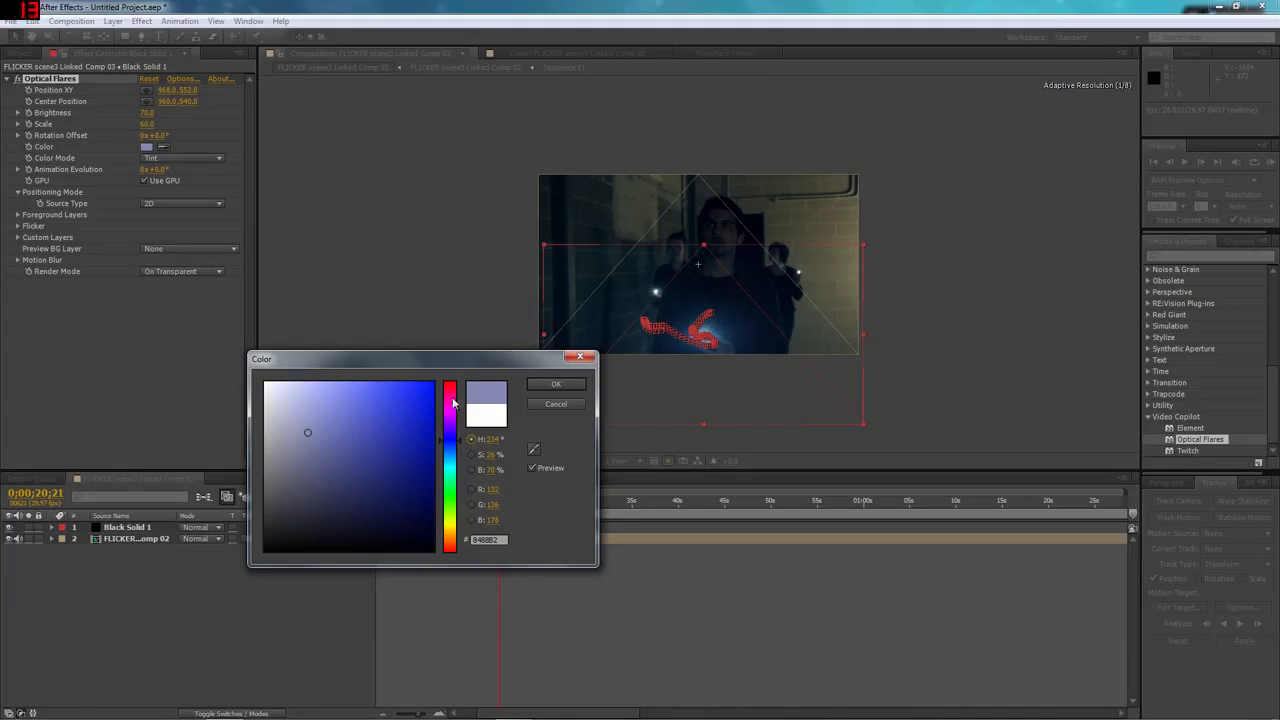
pyautogui.click(548, 385)
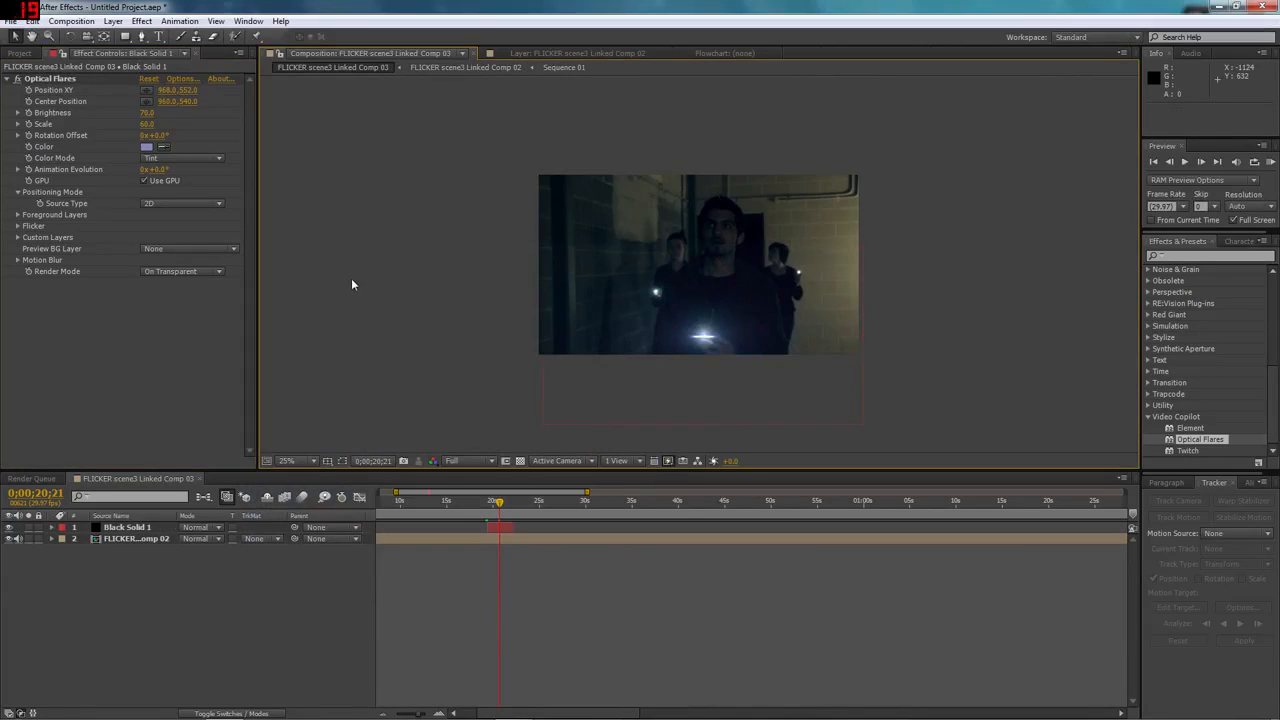
pyautogui.click(165, 158)
pyautogui.click(163, 188)
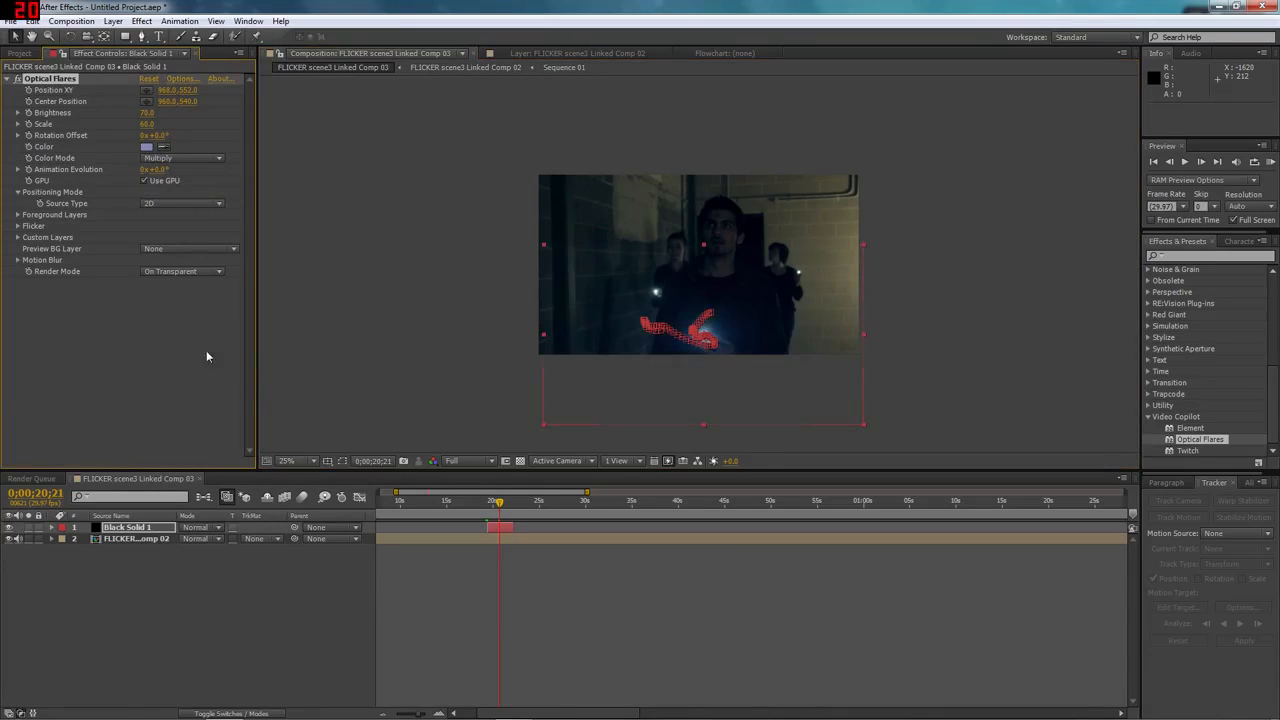
pyautogui.click(430, 370)
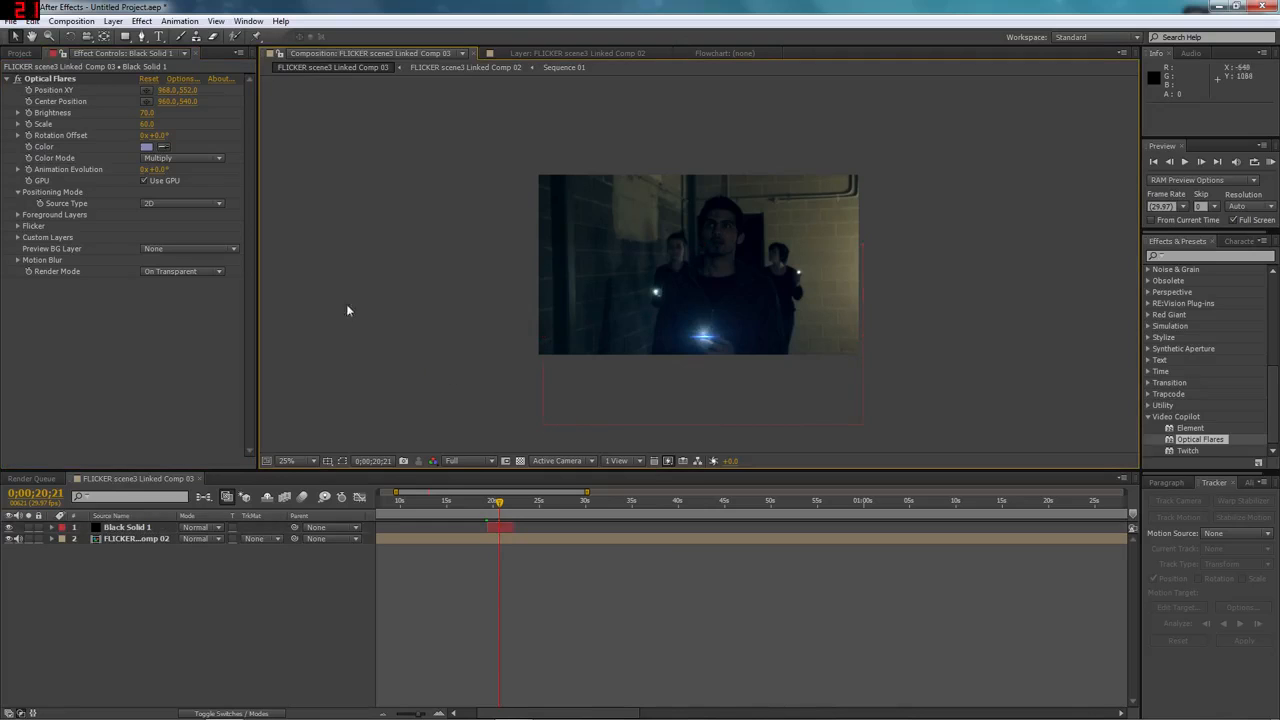
# Inspect the flare up close, and change its Color to a greyer blue, #9193A1
pyautogui.press('.')
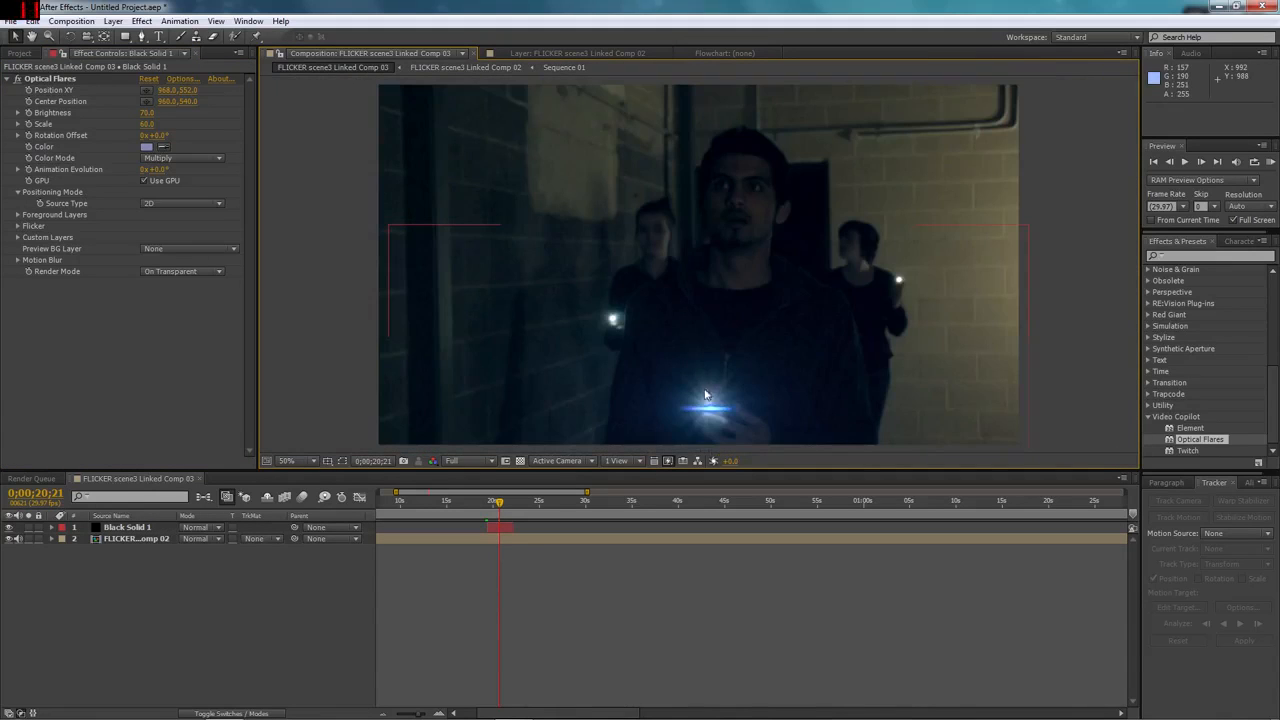
pyautogui.press(',')
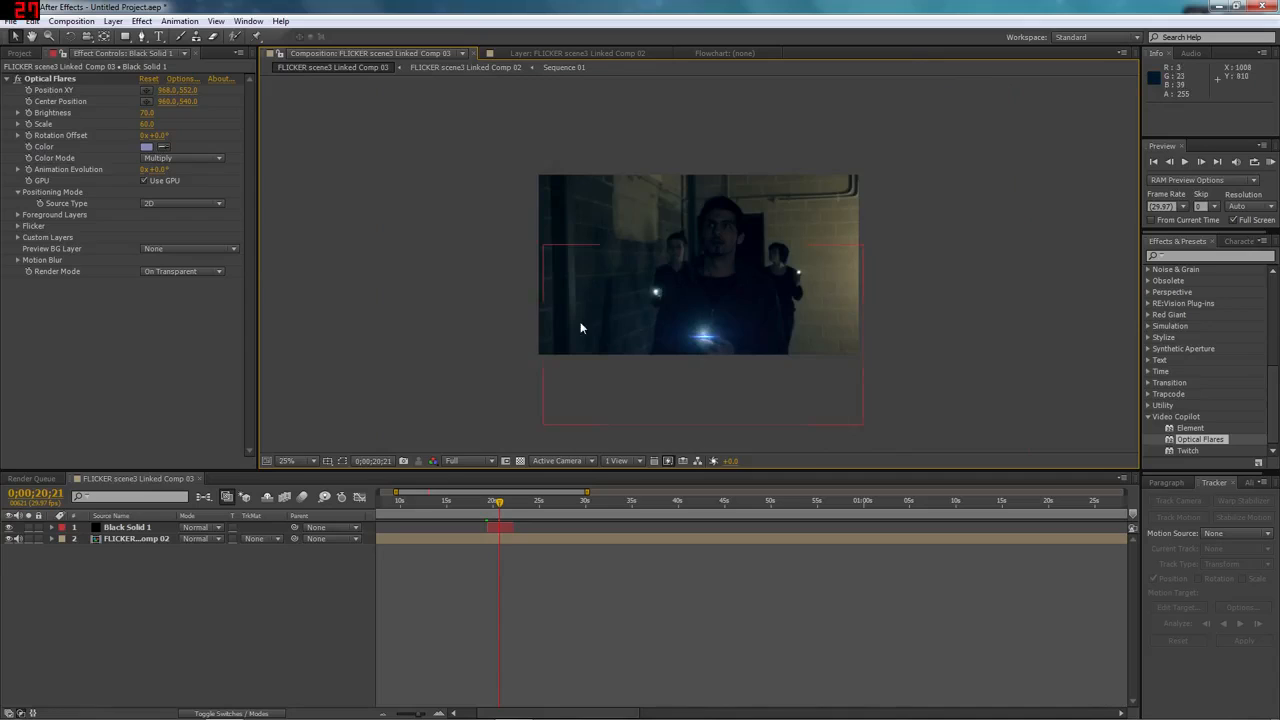
pyautogui.click(147, 147)
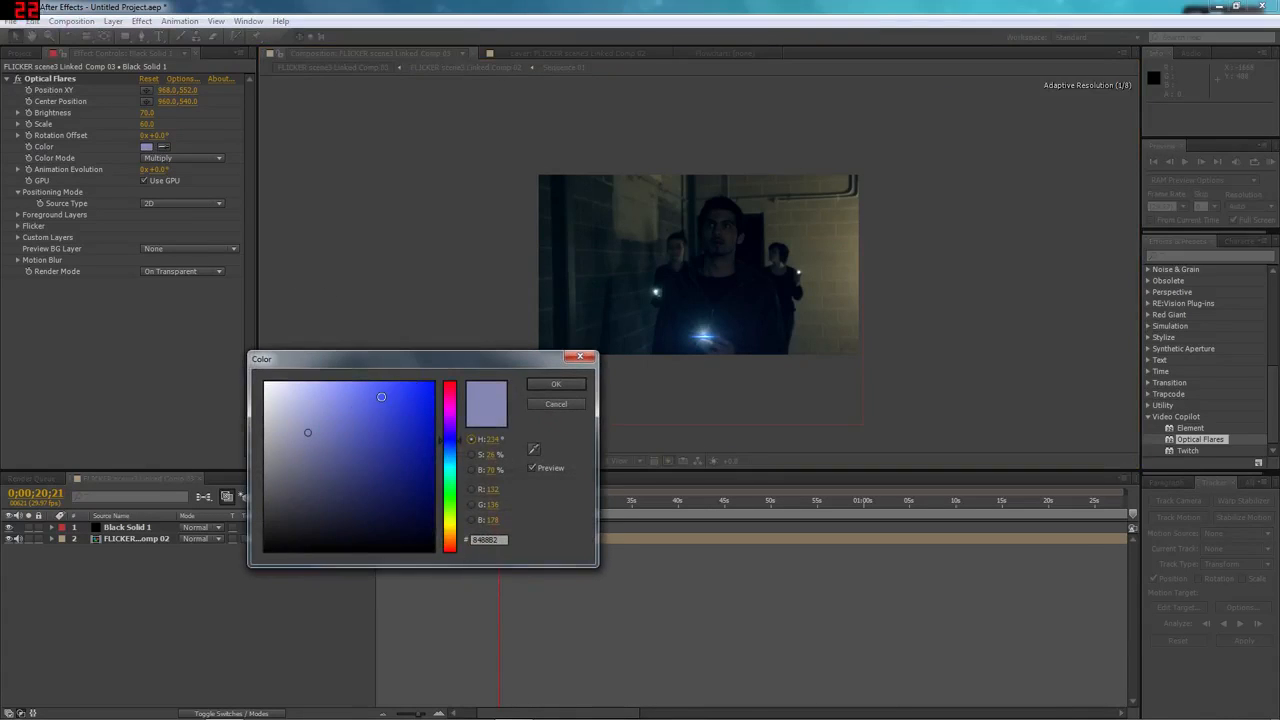
pyautogui.click(282, 440)
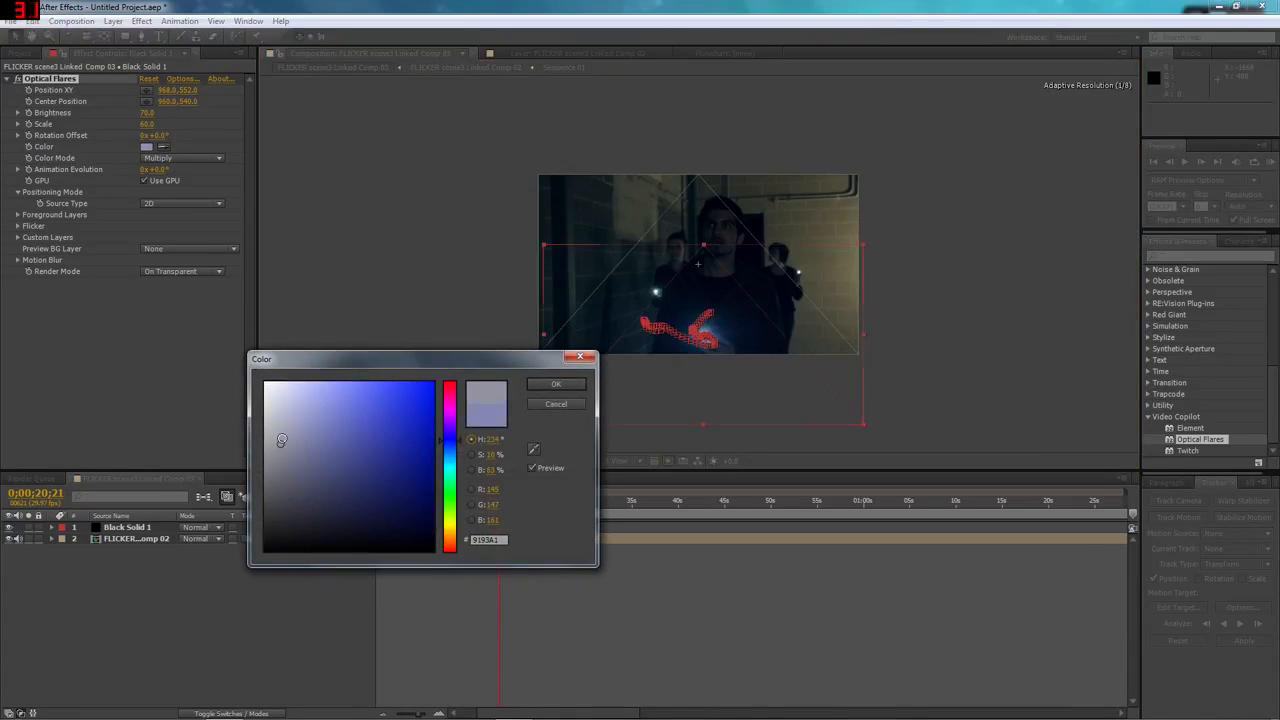
pyautogui.click(549, 386)
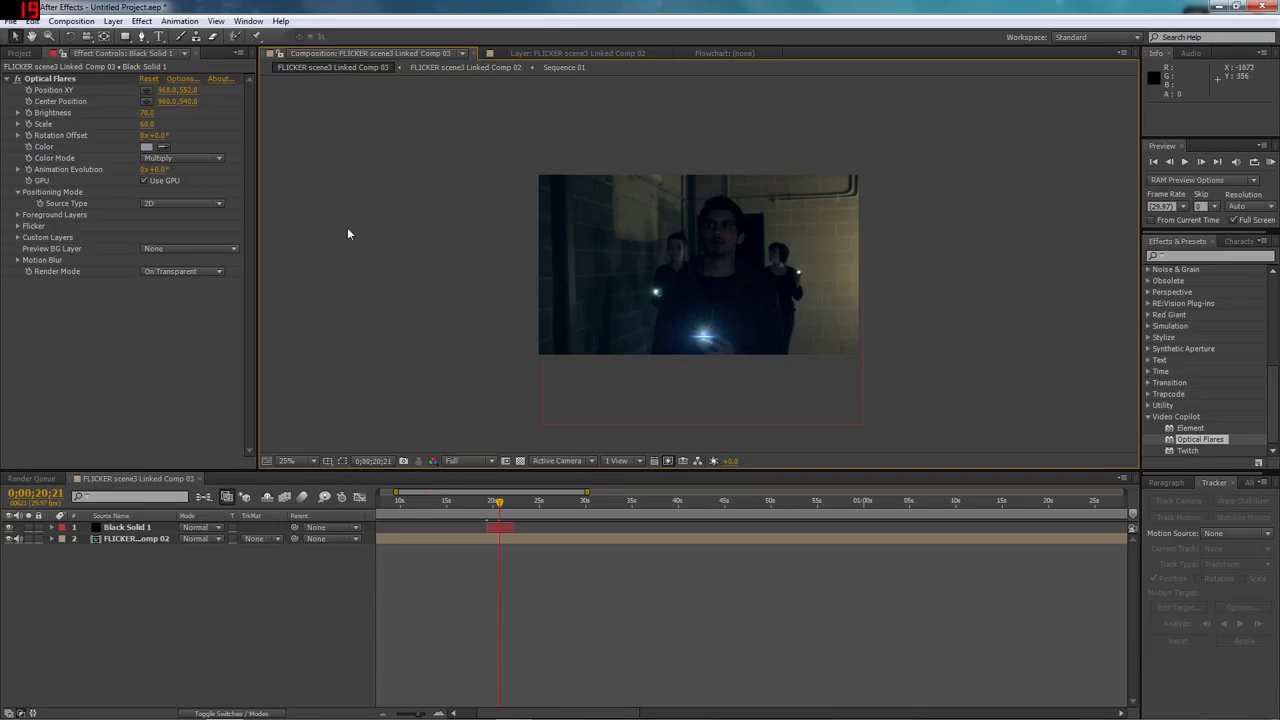
# Open the black solid's Optical Flares options and browse the presets to Pro_Presets, VC_Pro_Presets 2, Pro Presets 2
pyautogui.click(126, 527)
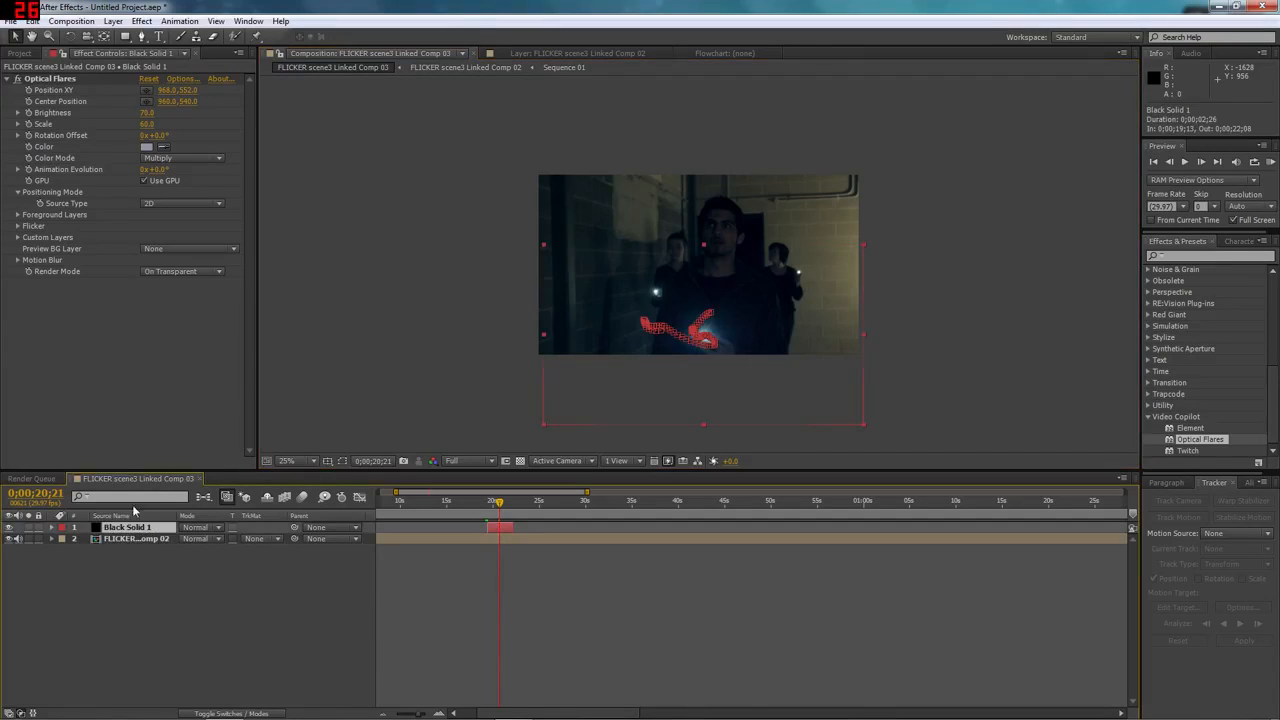
pyautogui.click(184, 80)
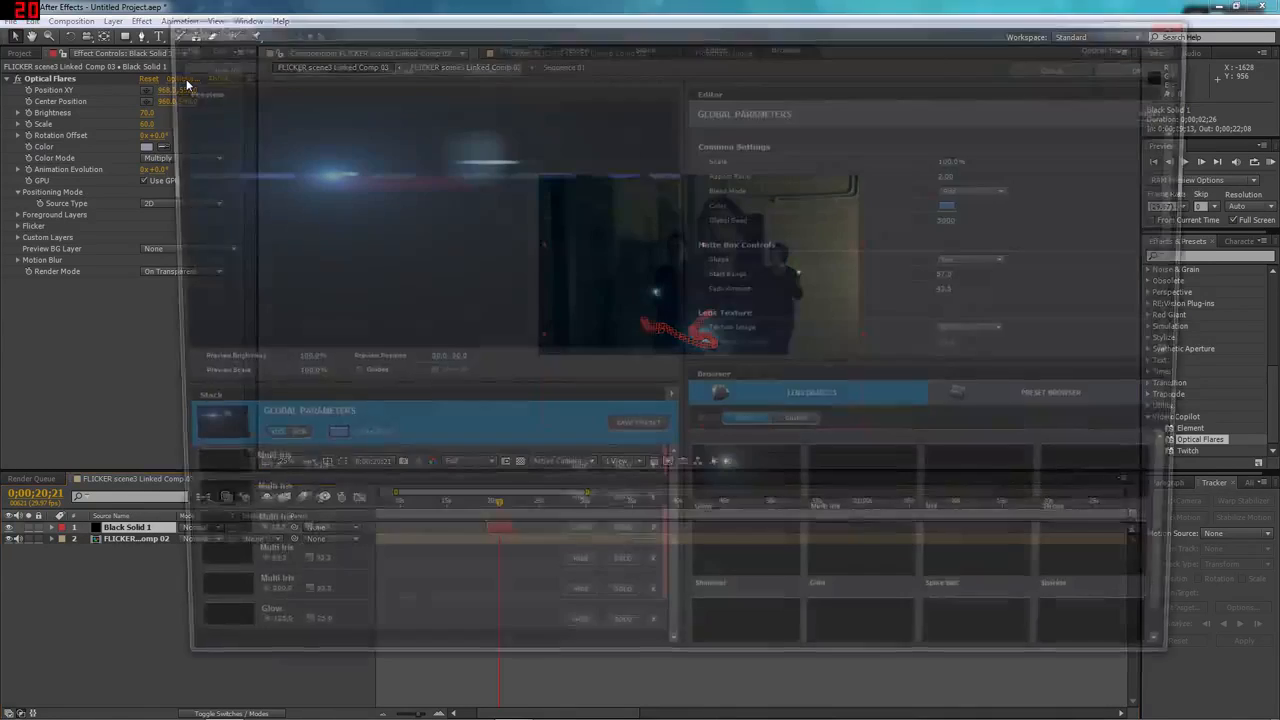
pyautogui.click(1076, 404)
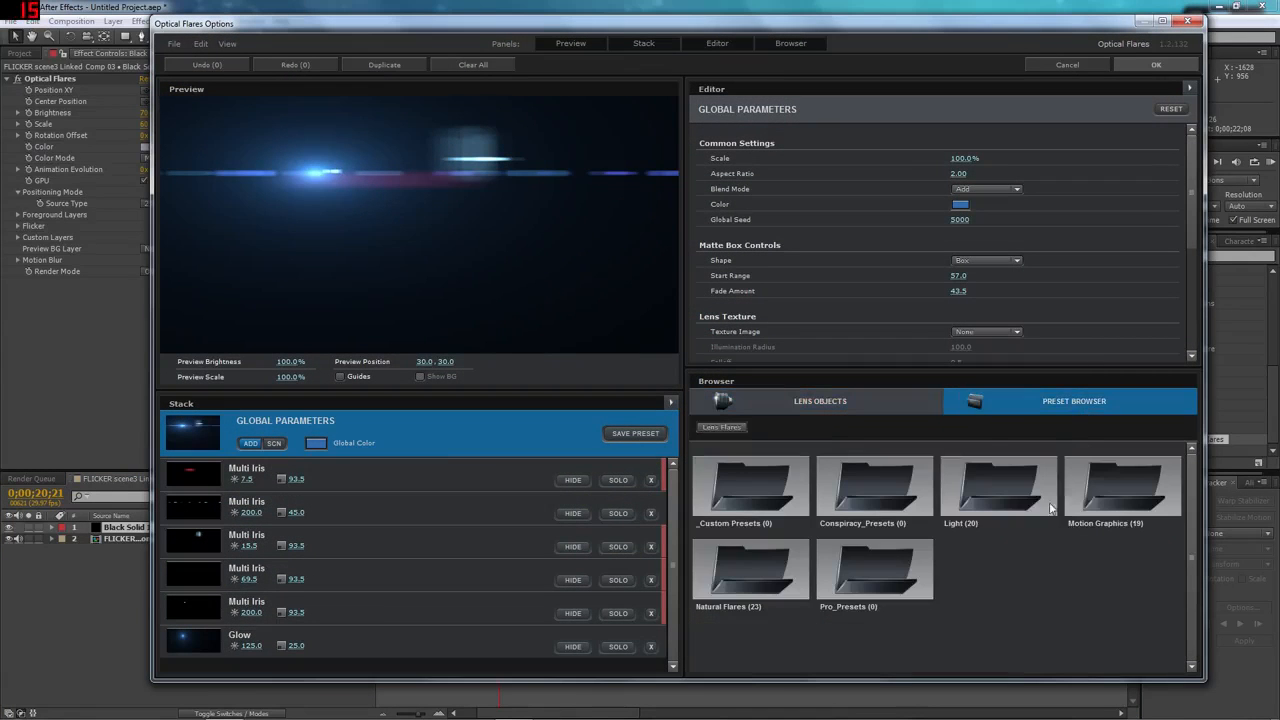
pyautogui.doubleClick(890, 582)
pyautogui.doubleClick(1050, 505)
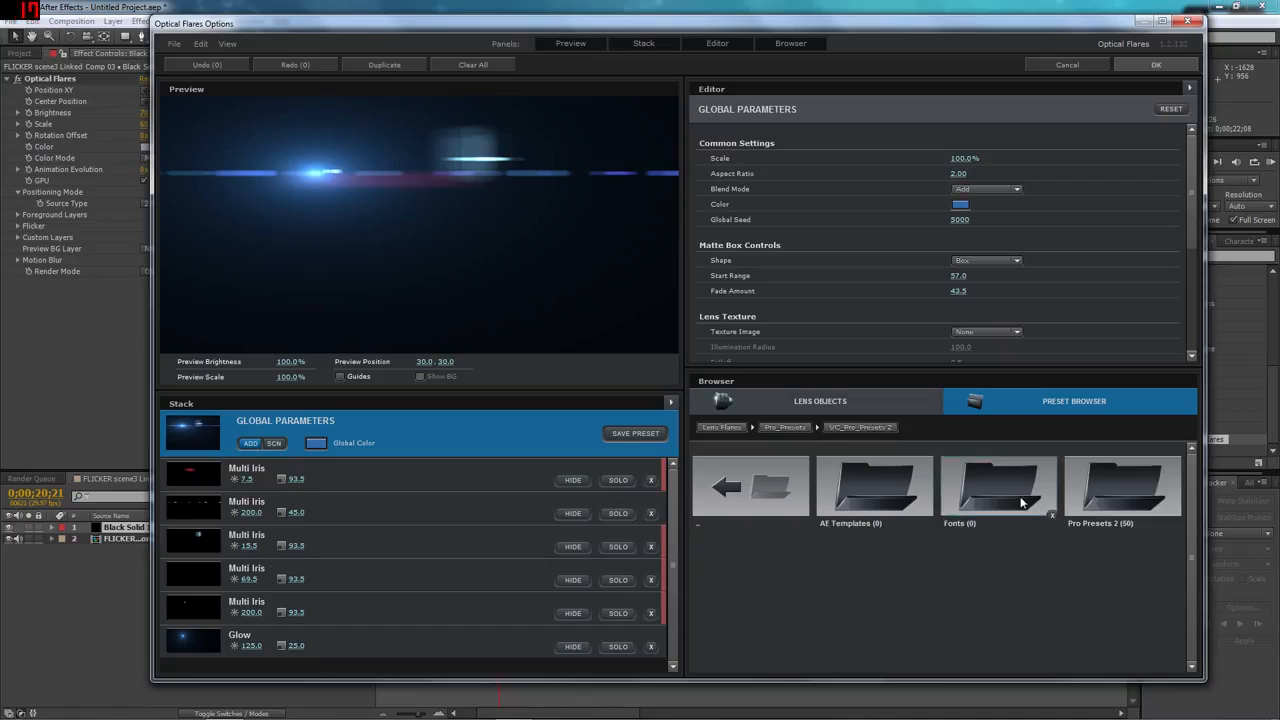
pyautogui.doubleClick(1112, 487)
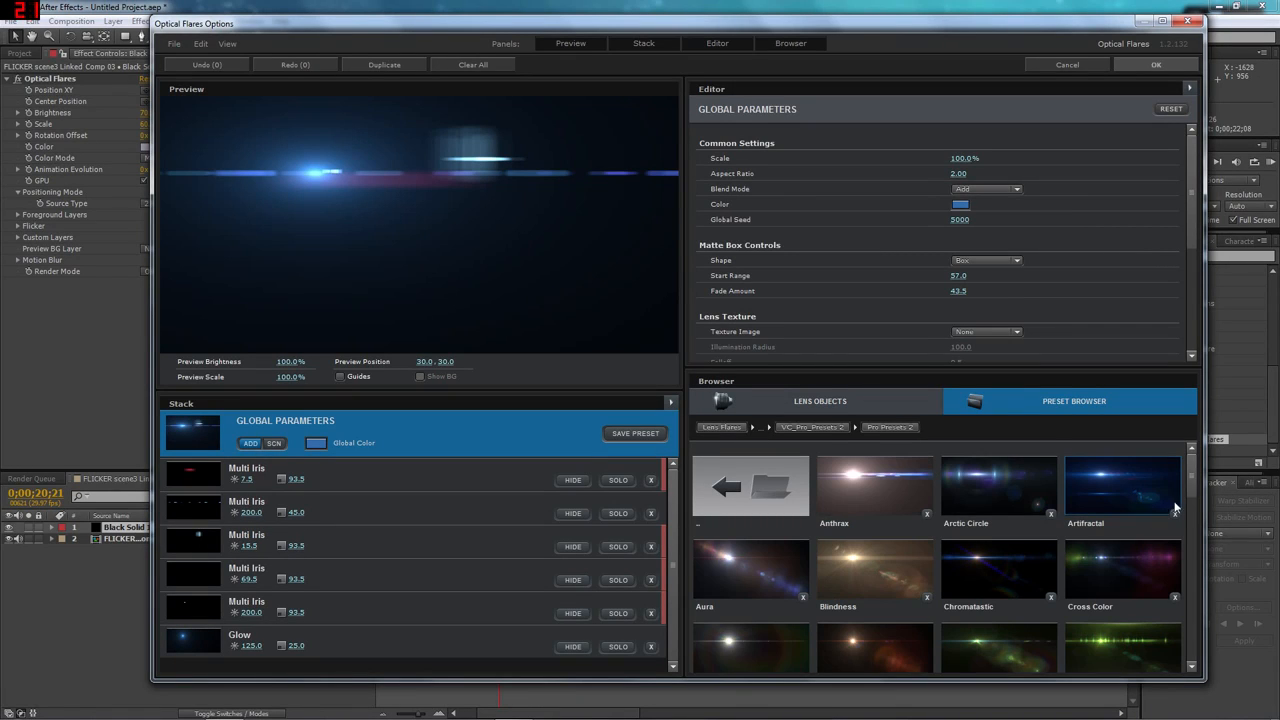
# Apply the Russian preset to the flare, trying Digital Green first, and deselect the solid to check the result
pyautogui.moveTo(1194, 488); pyautogui.dragTo(1198, 516)
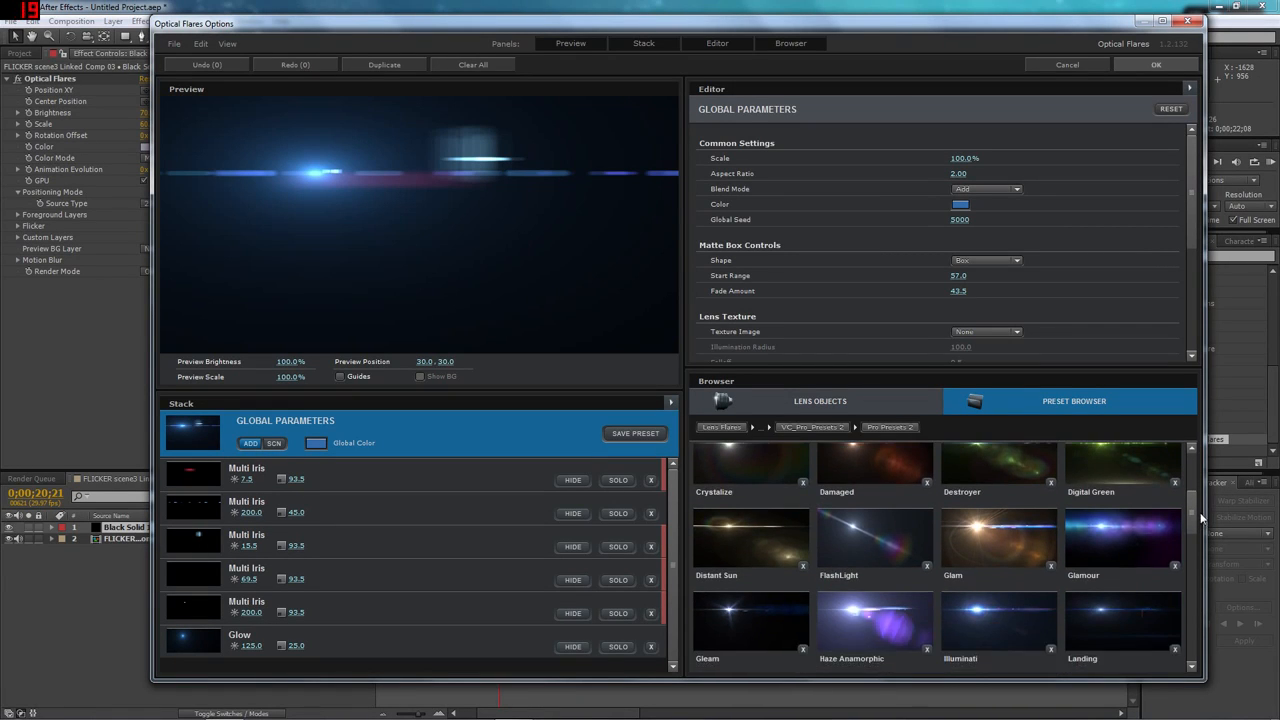
pyautogui.click(1094, 515)
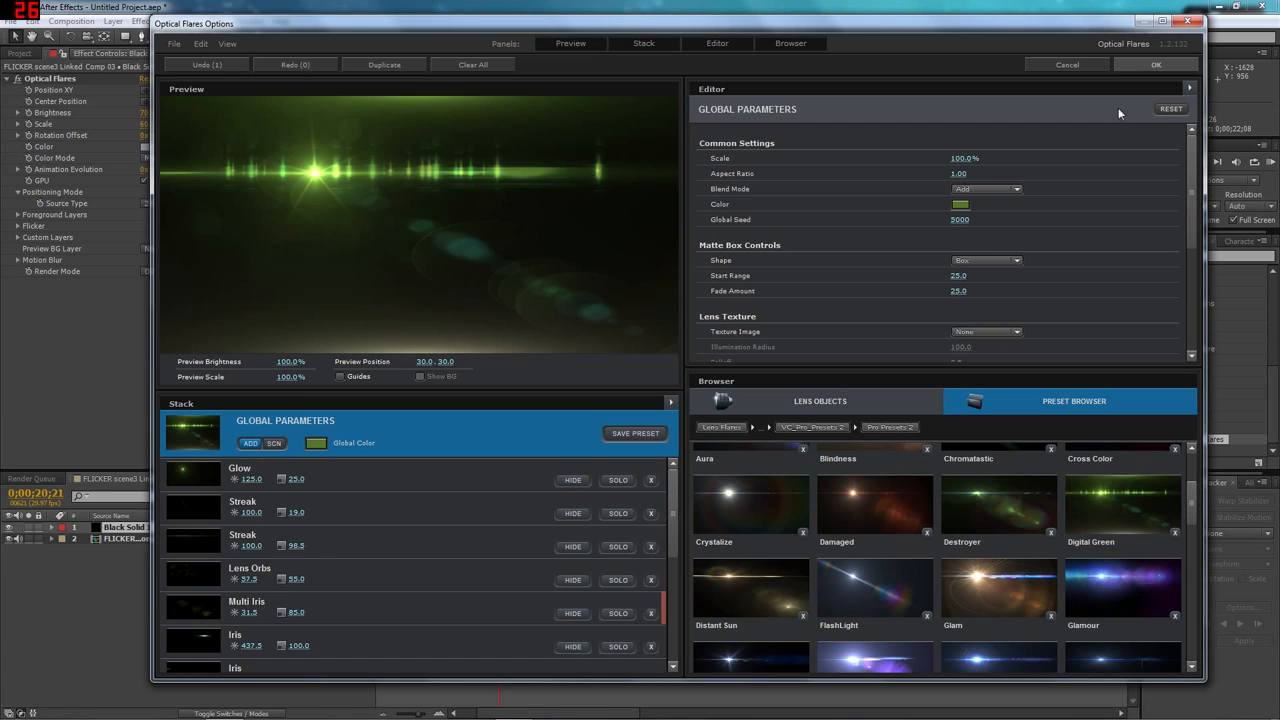
pyautogui.moveTo(1198, 515)
pyautogui.mouseDown()
pyautogui.moveTo(1202, 647)
pyautogui.moveTo(1205, 588)
pyautogui.mouseUp()
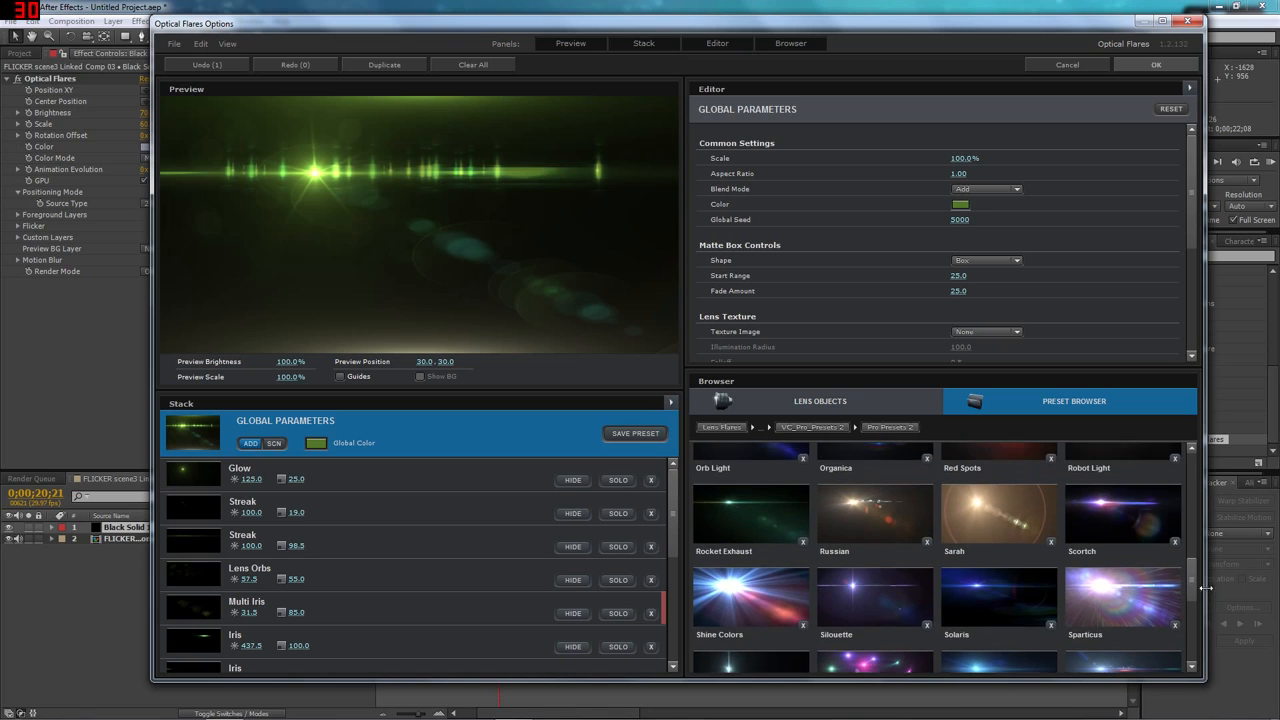
pyautogui.click(878, 514)
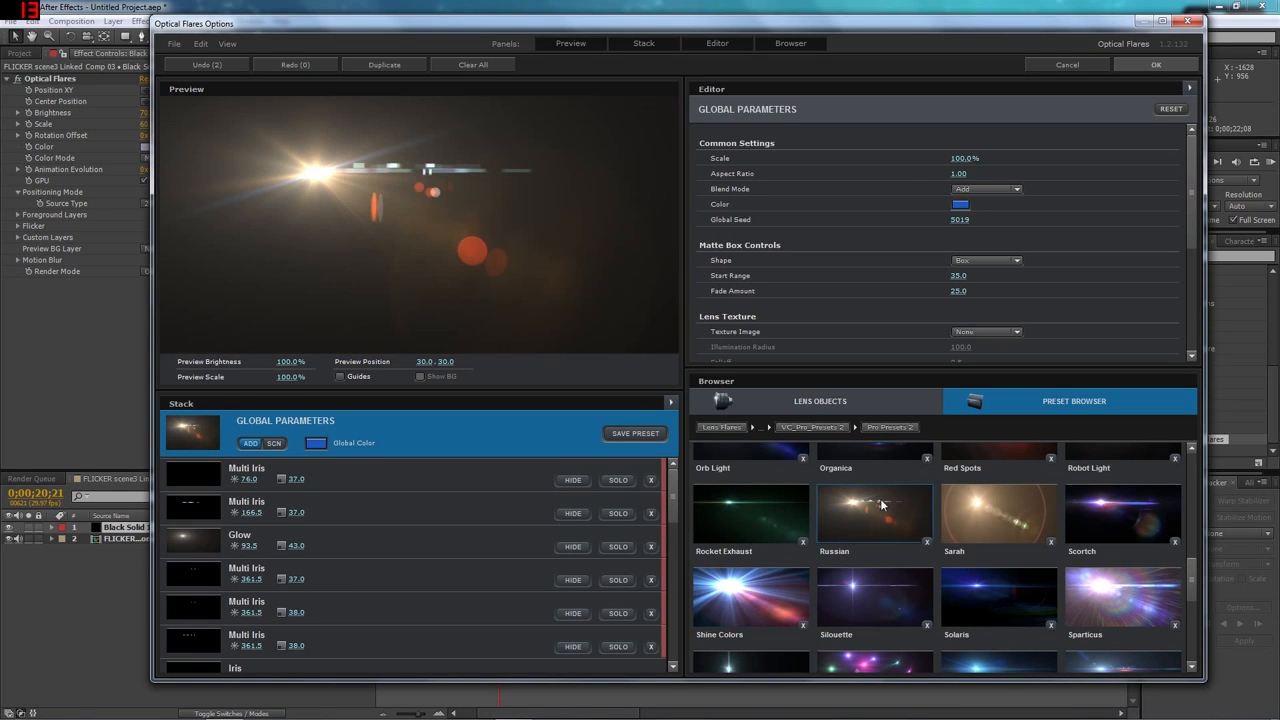
pyautogui.click(1137, 60)
pyautogui.click(479, 322)
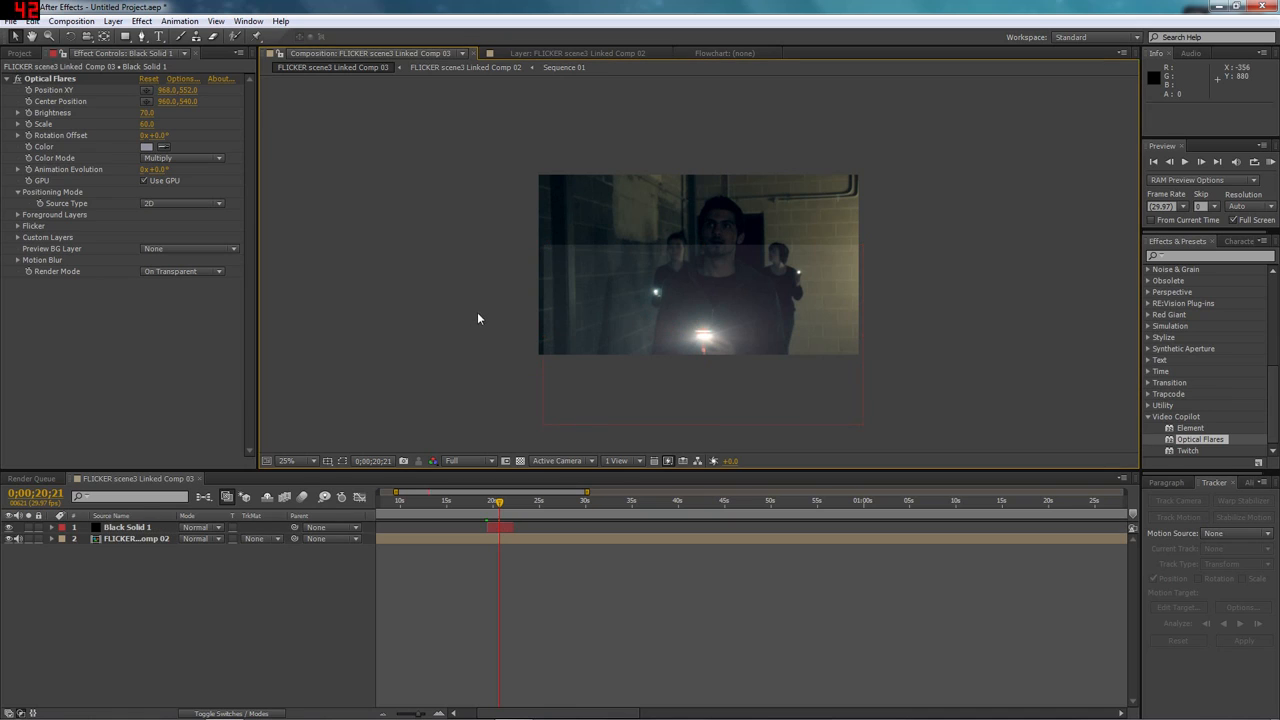
# At 0;00;20;11, set the flare's positioning Source Type to 3D
pyautogui.moveTo(498, 509); pyautogui.dragTo(495, 512)
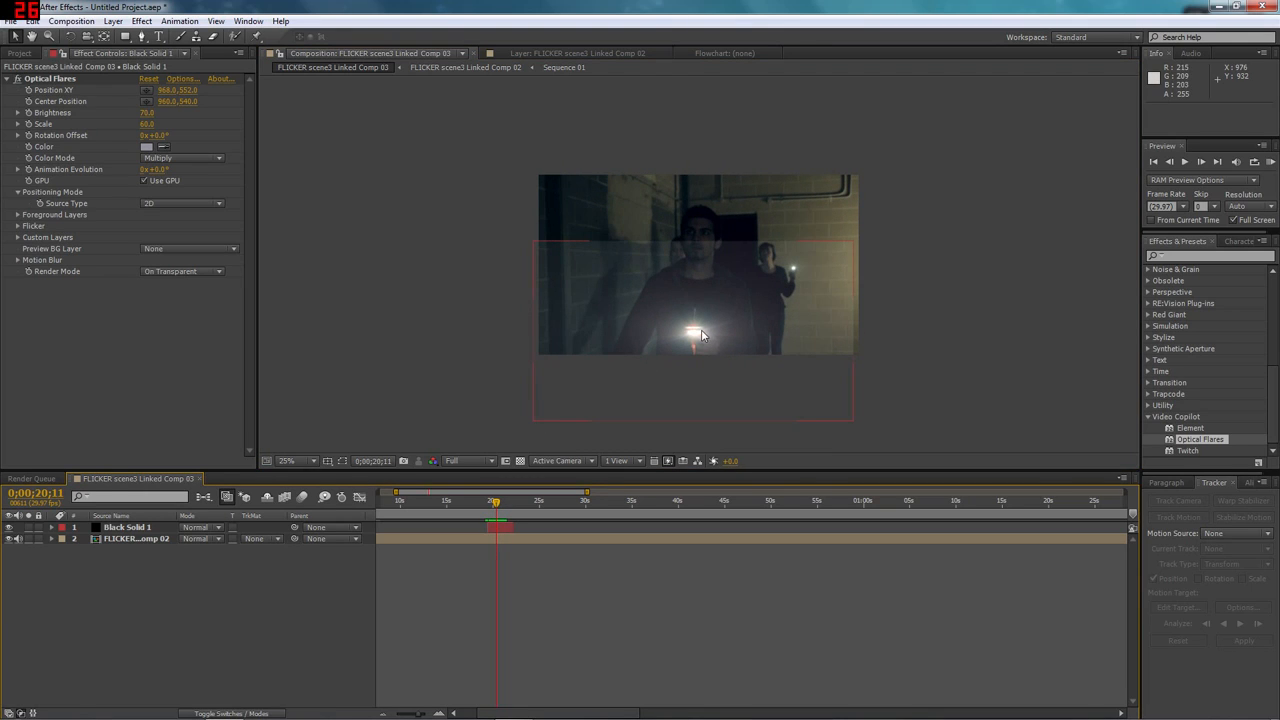
pyautogui.click(180, 203)
pyautogui.click(183, 232)
pyautogui.click(352, 378)
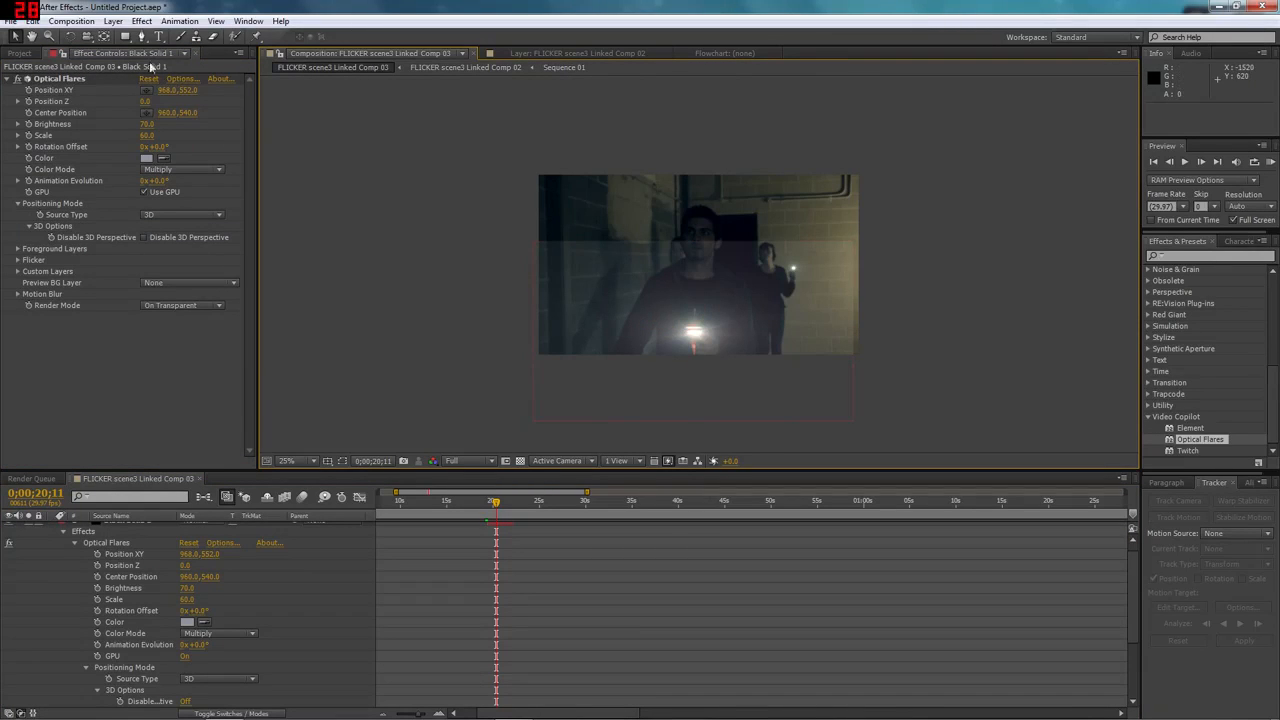
# Move the Optical Flares Center Position away from the flashlight to 1372, 298 to spread out the lens elements
pyautogui.click(83, 78)
pyautogui.press('.')
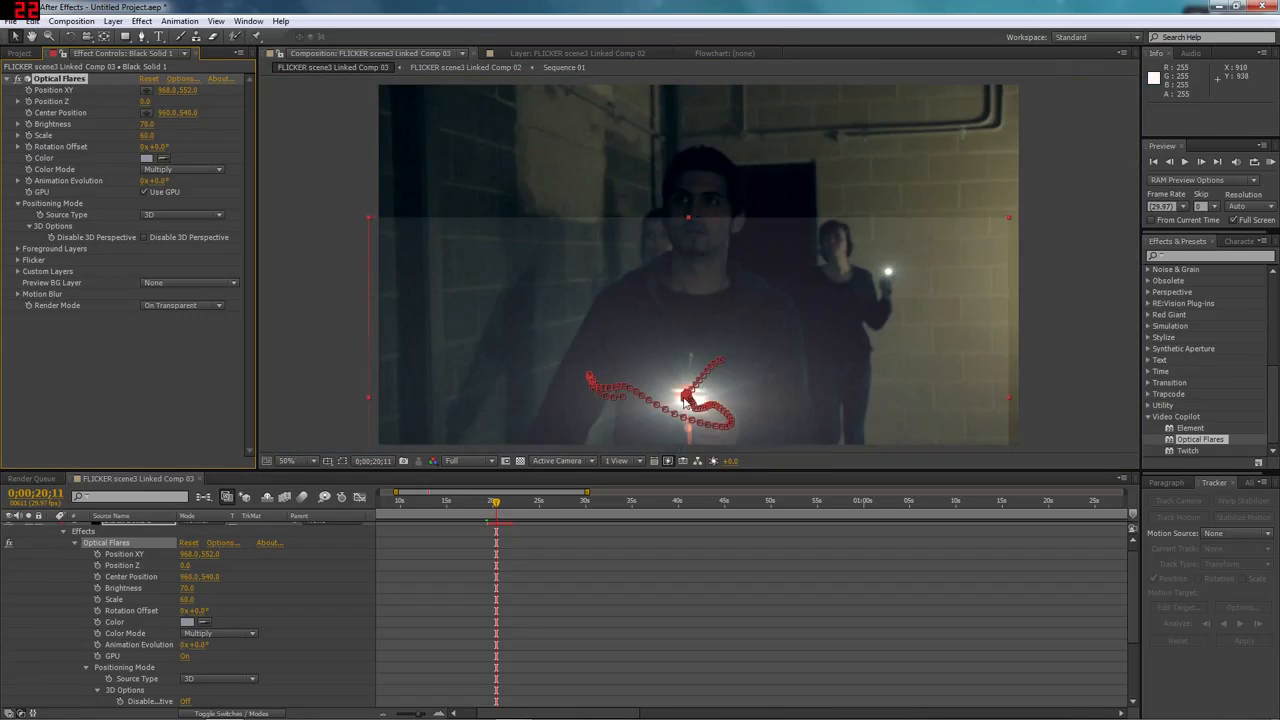
pyautogui.moveTo(684, 401); pyautogui.dragTo(821, 316)
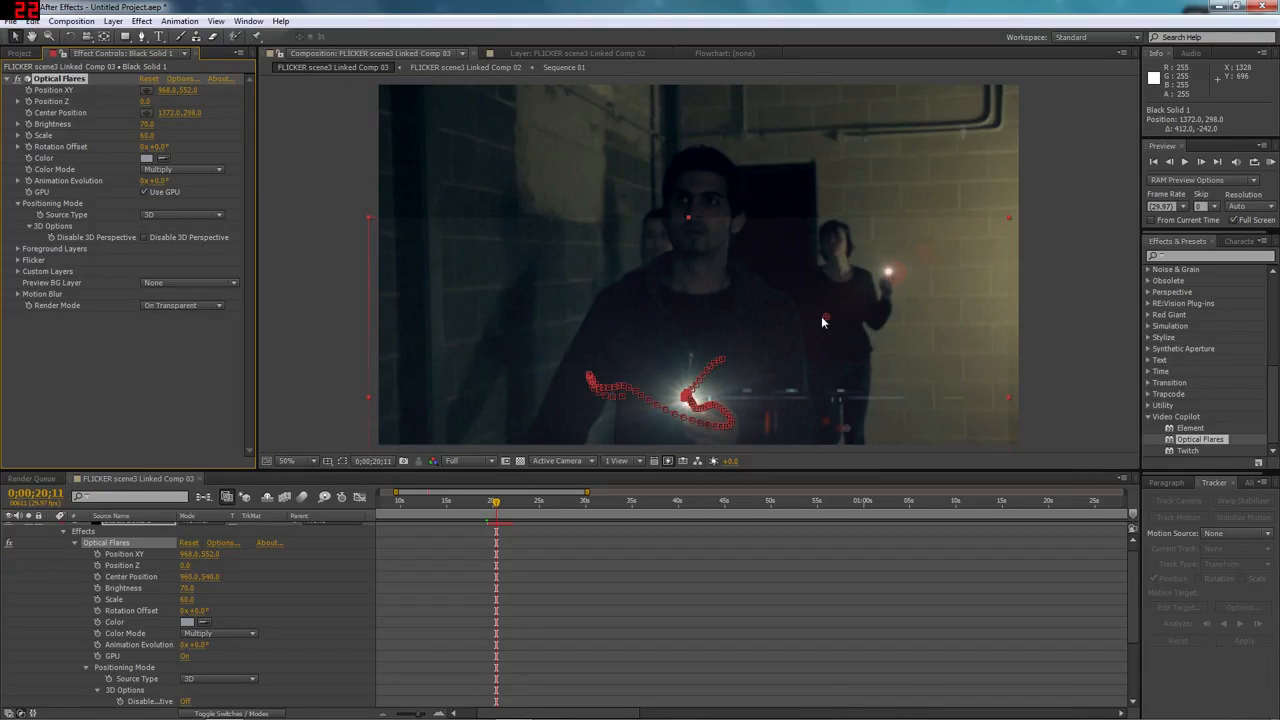
pyautogui.press(',')
pyautogui.press(',')
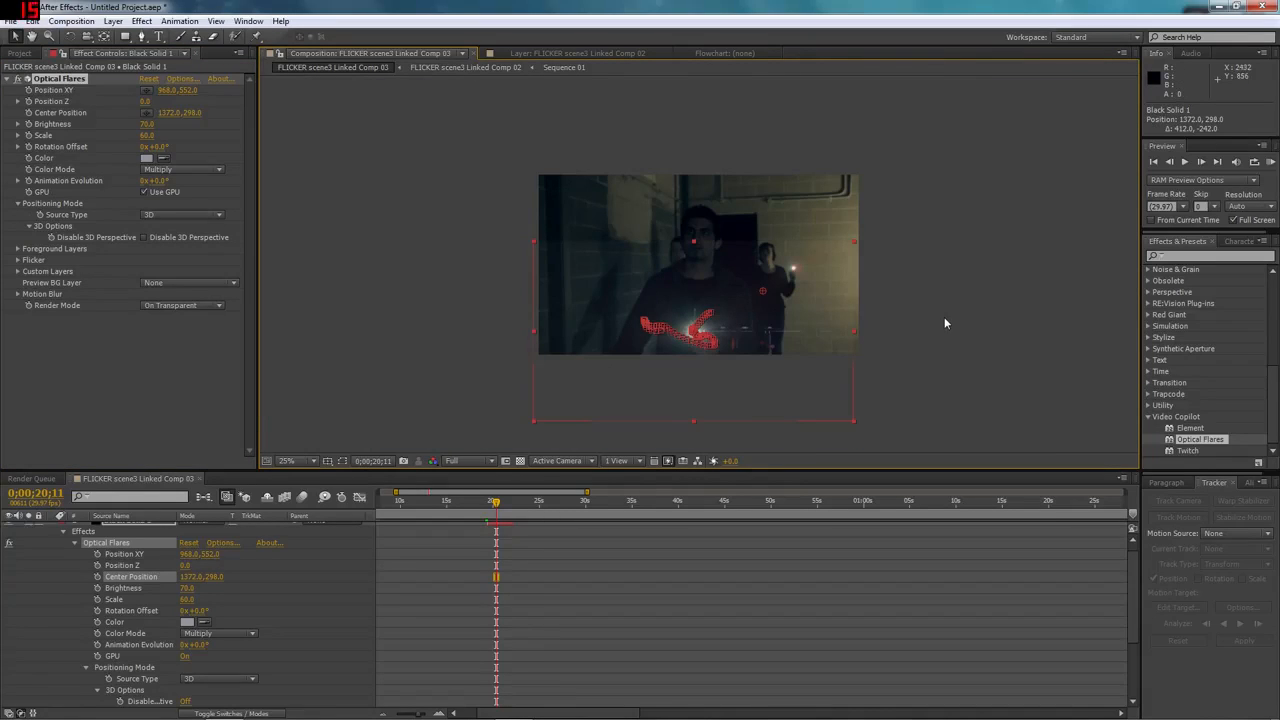